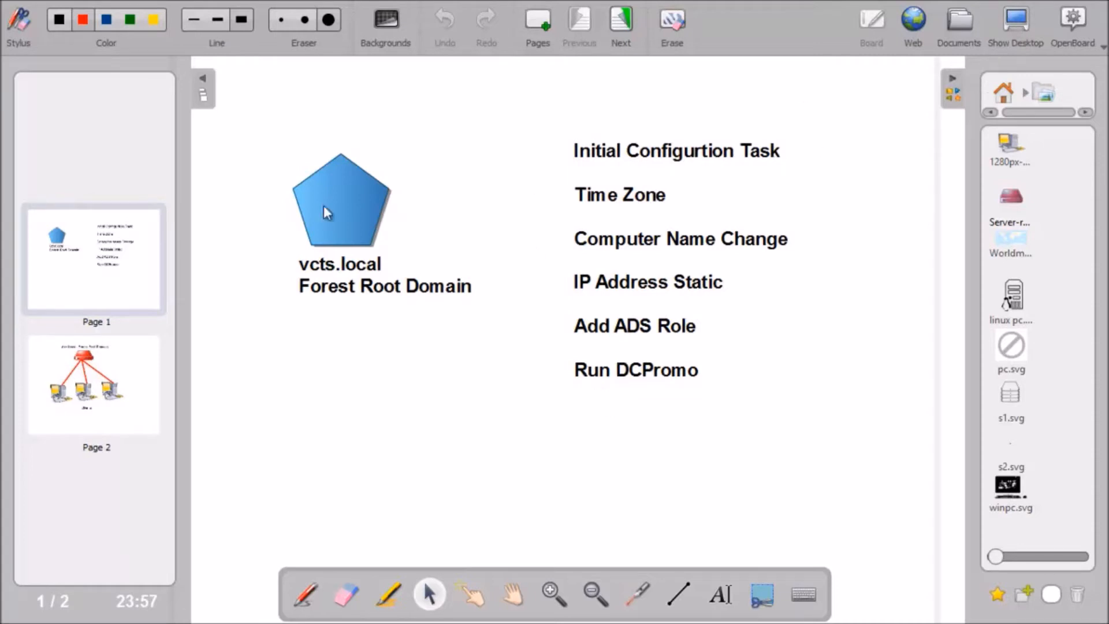
# Open the win2k8-02 virtual machine window and send Ctrl+Alt+Delete to reach its logon prompt
pyautogui.moveTo(98, 355)
pyautogui.click(1016, 23)
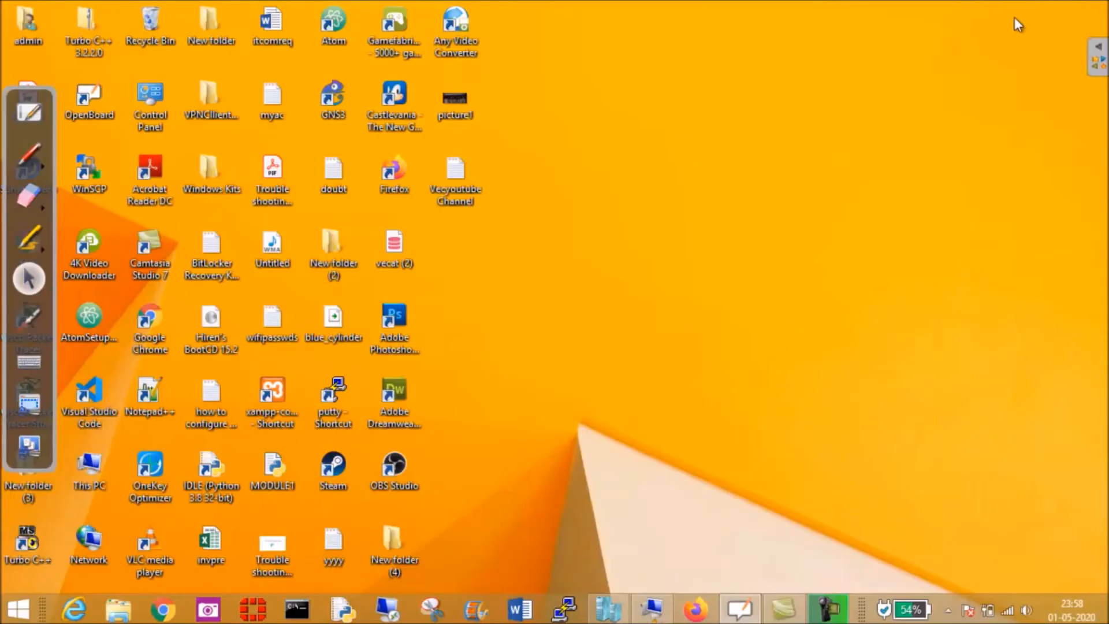
pyautogui.click(652, 609)
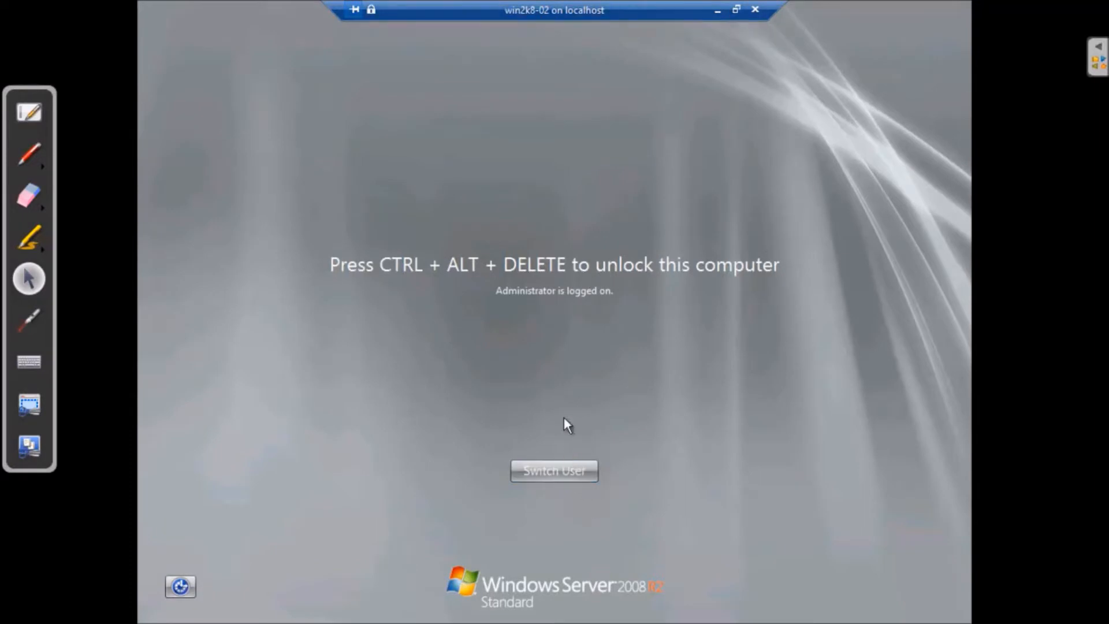
pyautogui.click(566, 472)
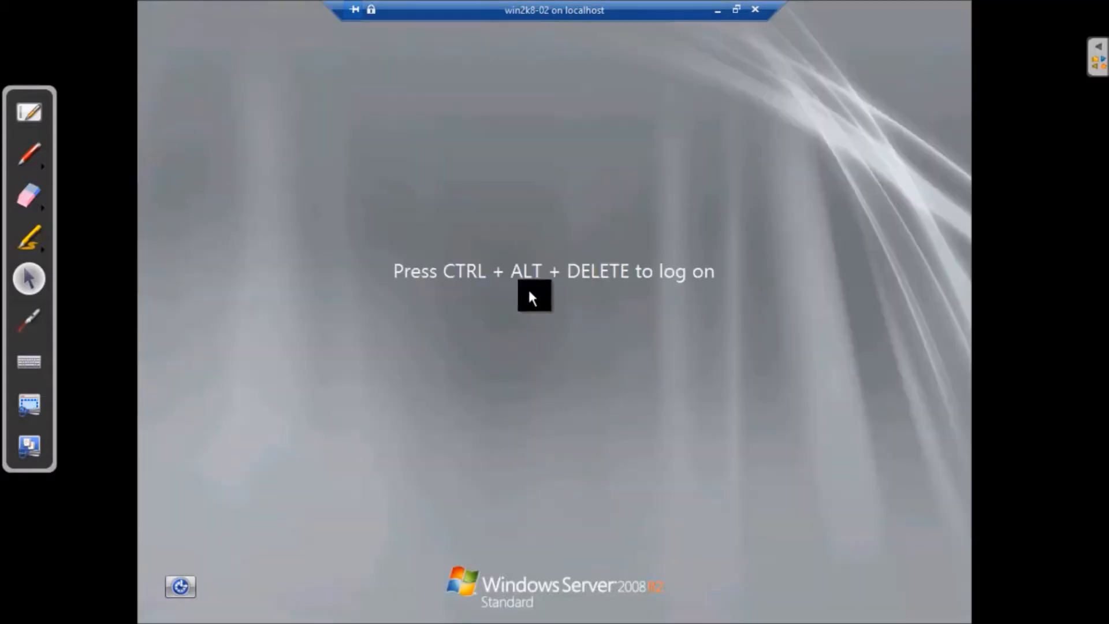
pyautogui.click(736, 9)
pyautogui.click(155, 38)
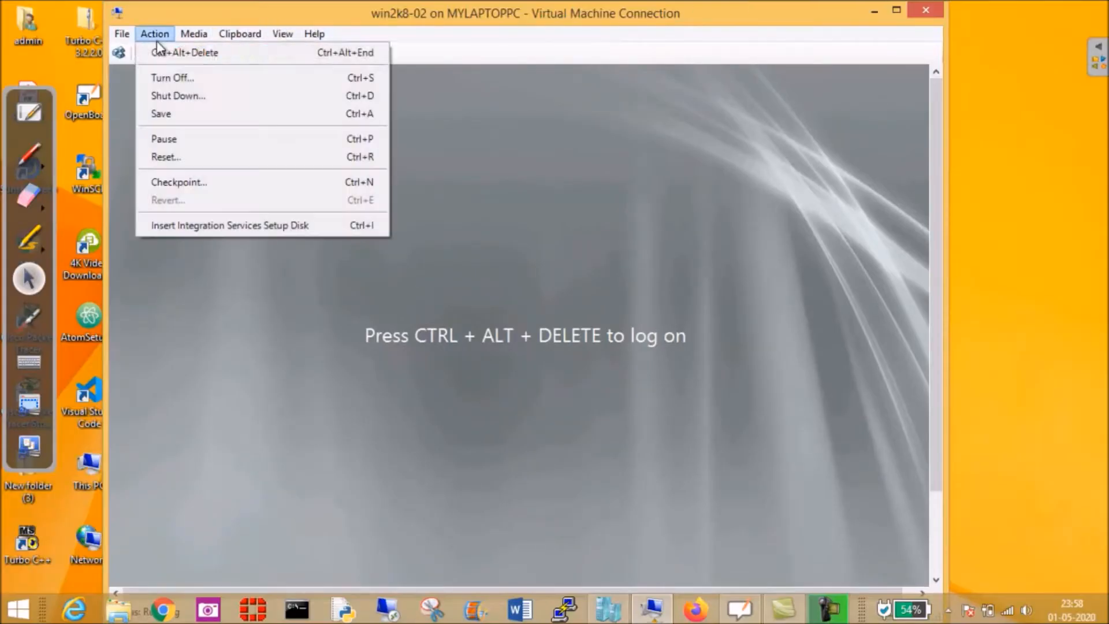
pyautogui.click(189, 50)
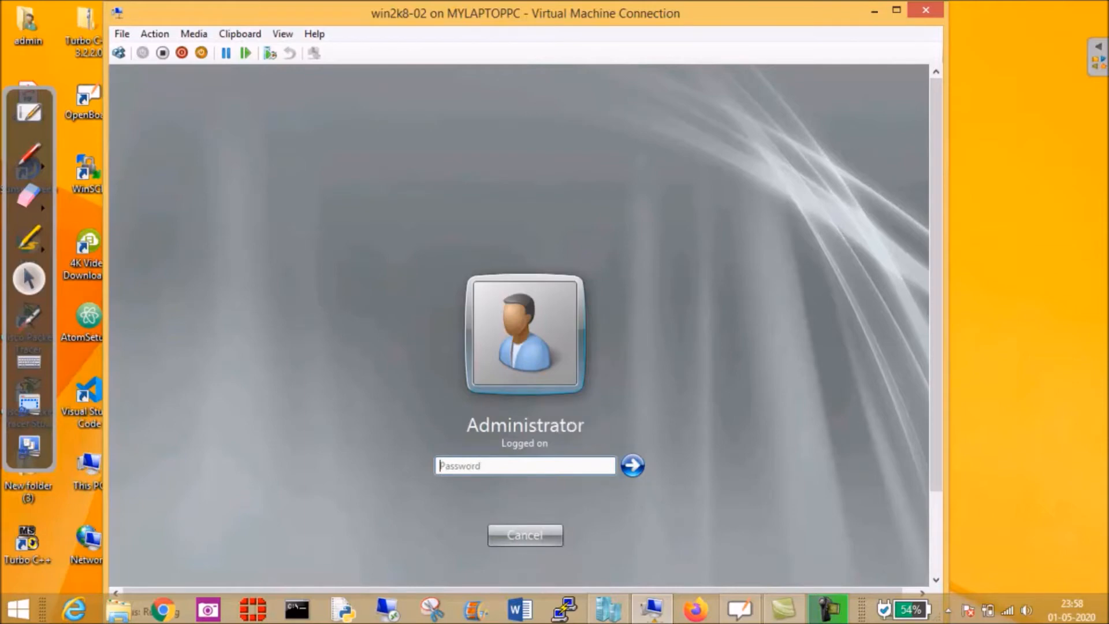
# Log on with the Administrator password and switch the connection to Full Screen Mode
pyautogui.write('****')
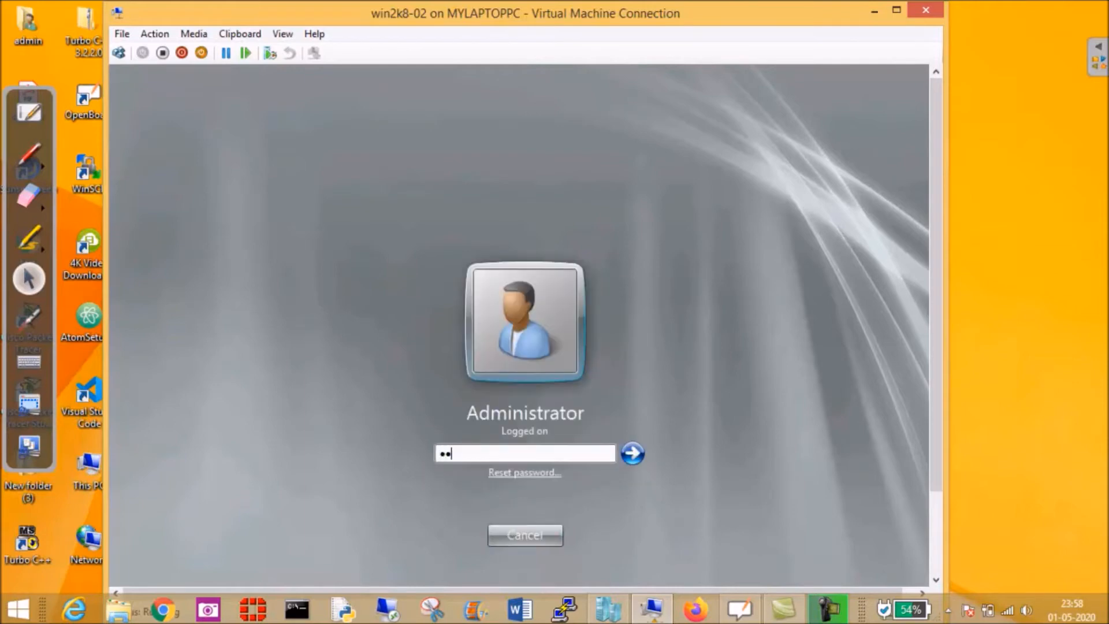
pyautogui.write('****')
pyautogui.press('capslock')
pyautogui.write('*')
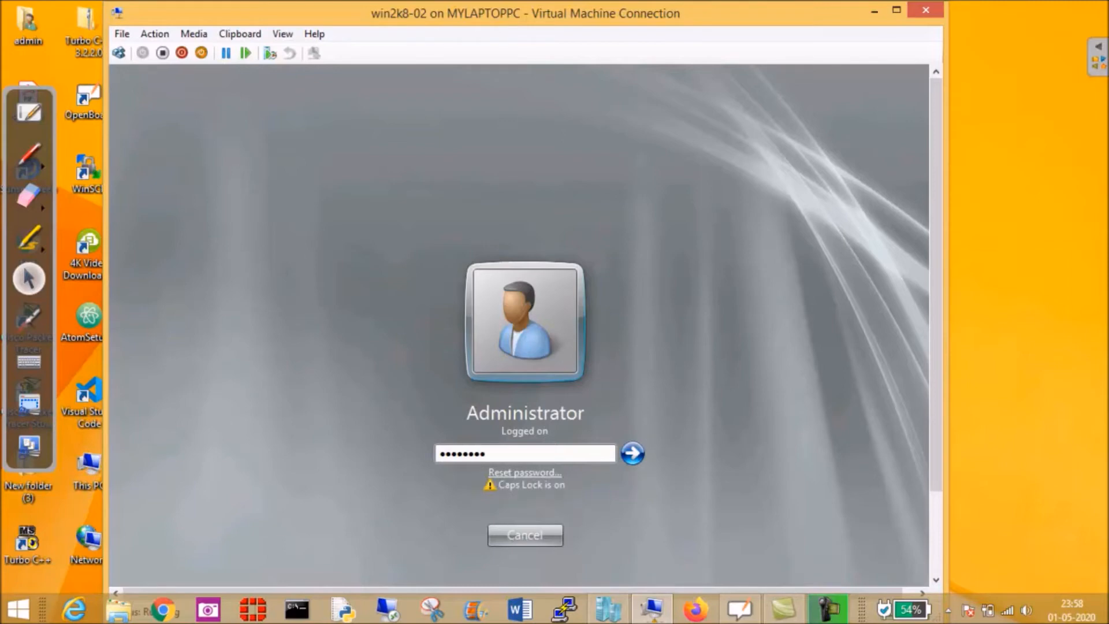
pyautogui.press('BackSpace')
pyautogui.press('BackSpace')
pyautogui.press('BackSpace')
pyautogui.press('BackSpace')
pyautogui.press('BackSpace')
pyautogui.press('BackSpace')
pyautogui.press('BackSpace')
pyautogui.press('BackSpace')
pyautogui.press('BackSpace')
pyautogui.write('*')
pyautogui.press('BackSpace')
pyautogui.press('capslock')
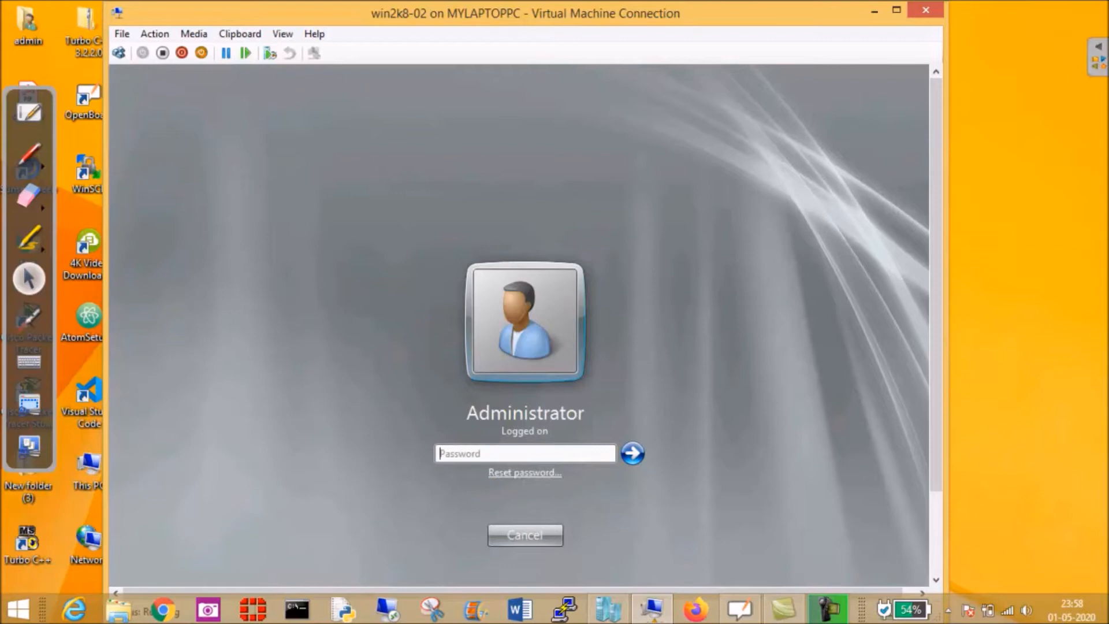
pyautogui.write('*********')
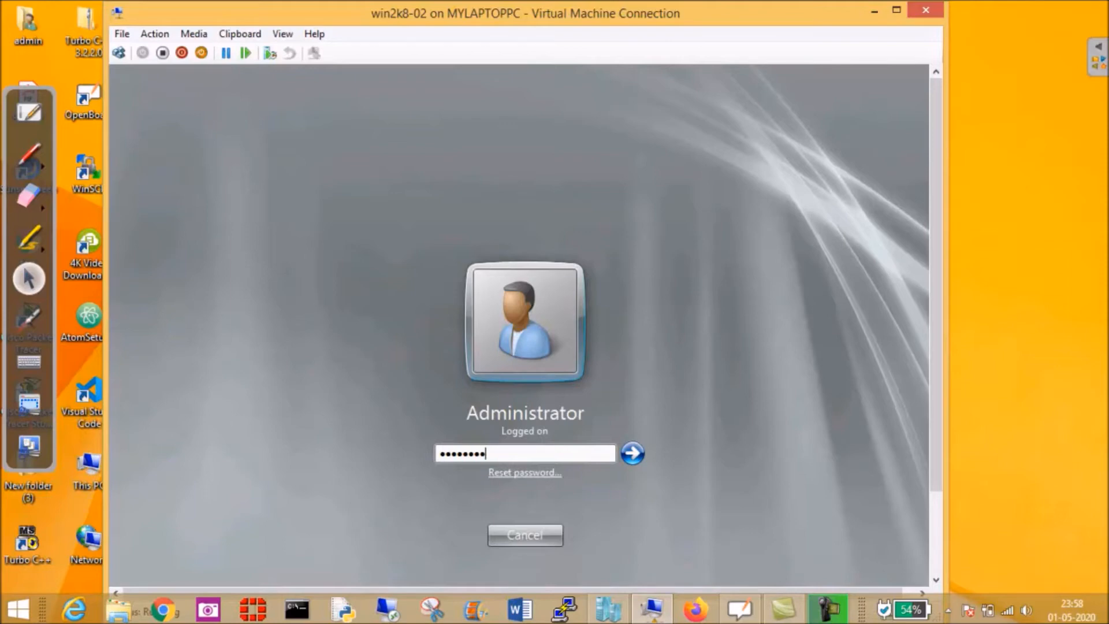
pyautogui.click(633, 454)
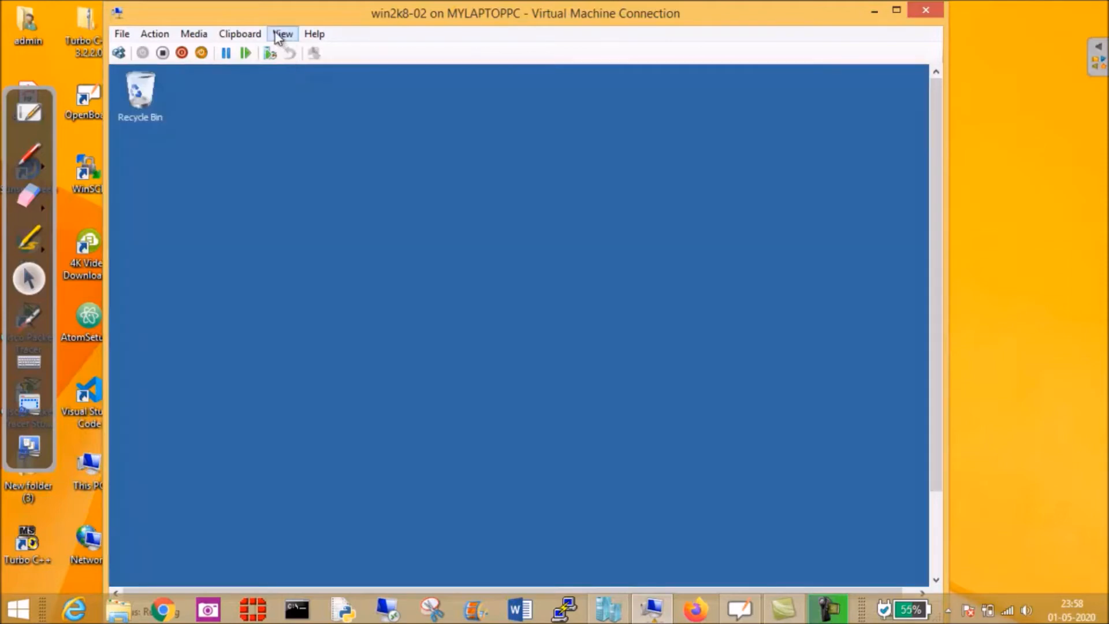
pyautogui.click(285, 36)
pyautogui.click(300, 52)
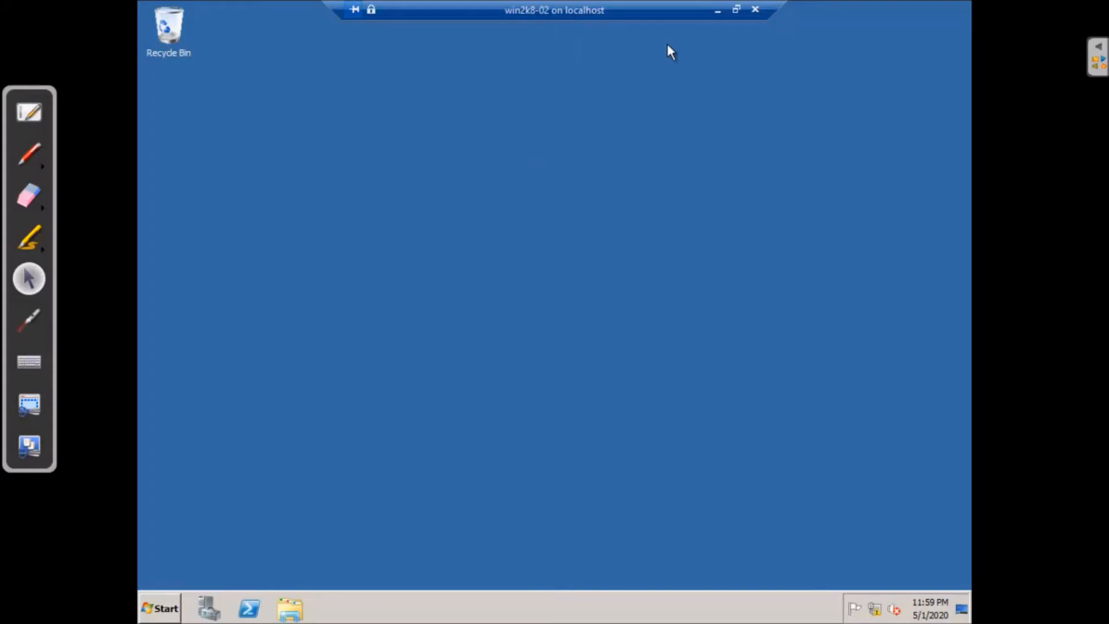
# Search the Start menu for 'oobe' and launch it to open Initial Configuration Tasks
pyautogui.click(165, 609)
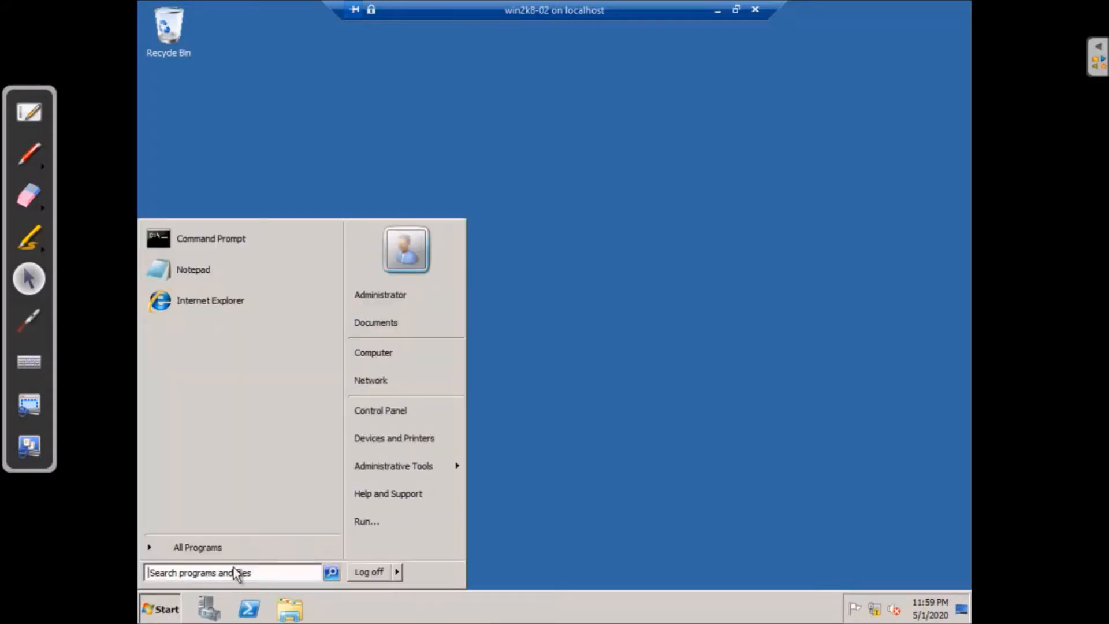
pyautogui.click(285, 573)
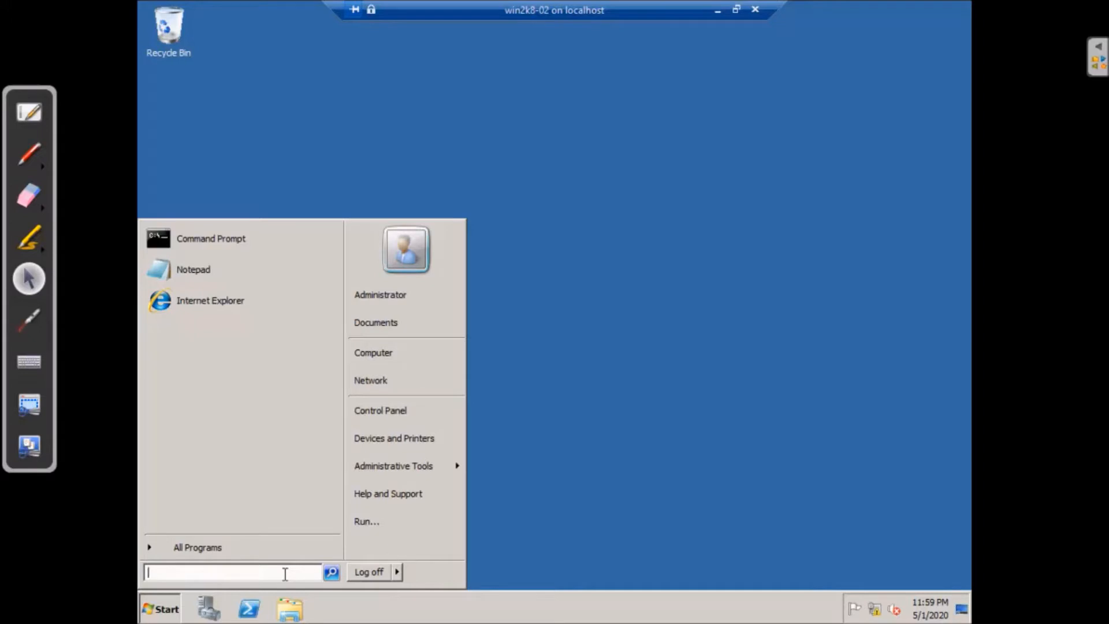
pyautogui.write('o')
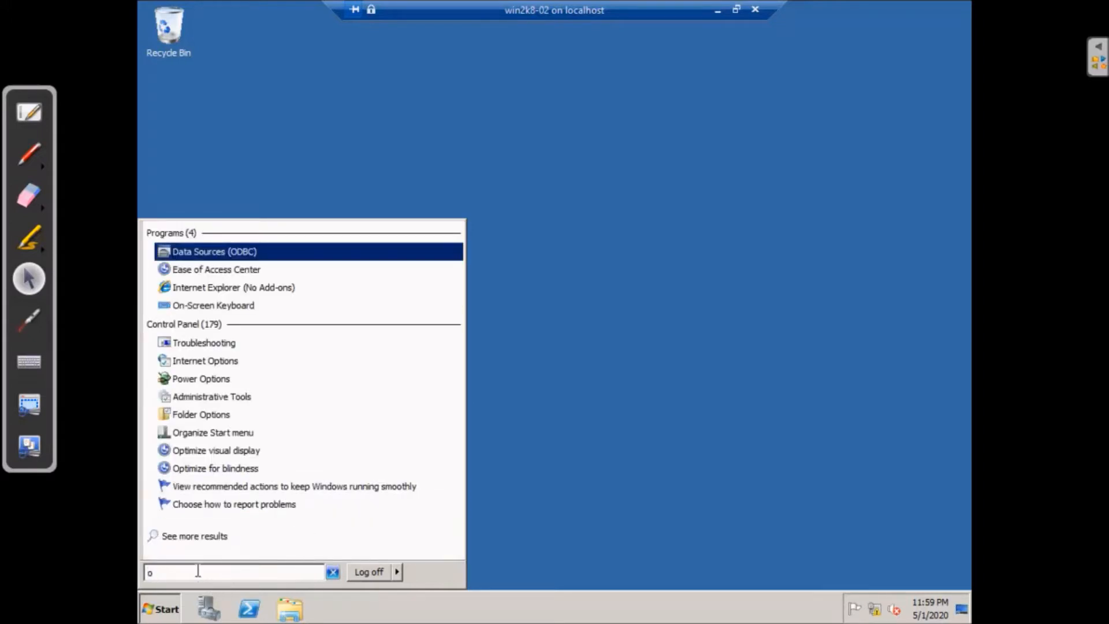
pyautogui.press('BackSpace')
pyautogui.write('oo')
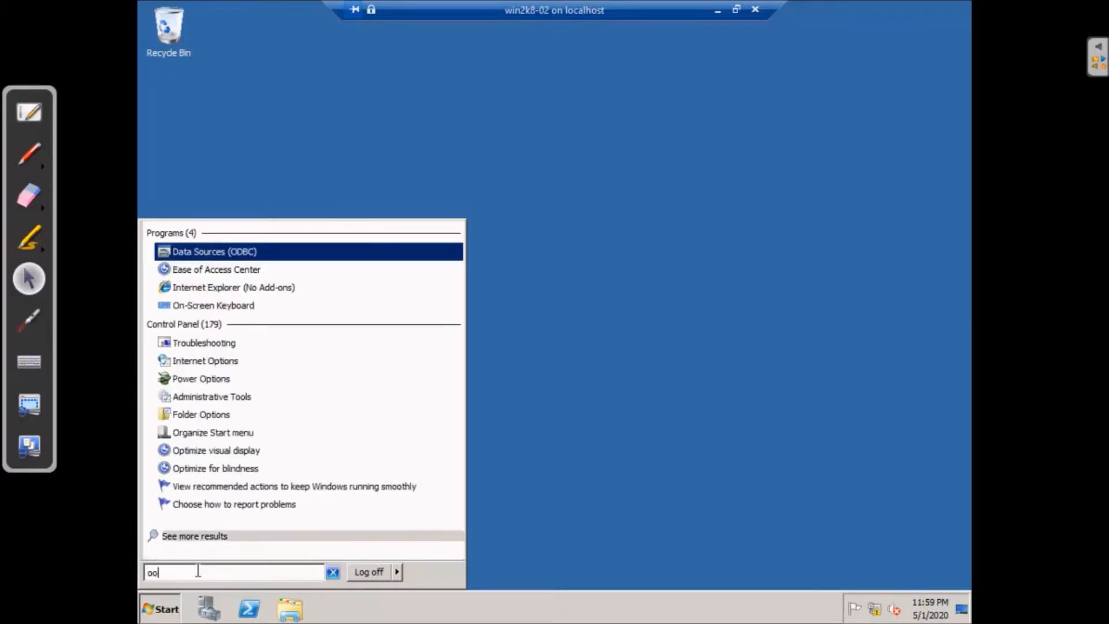
pyautogui.write('be')
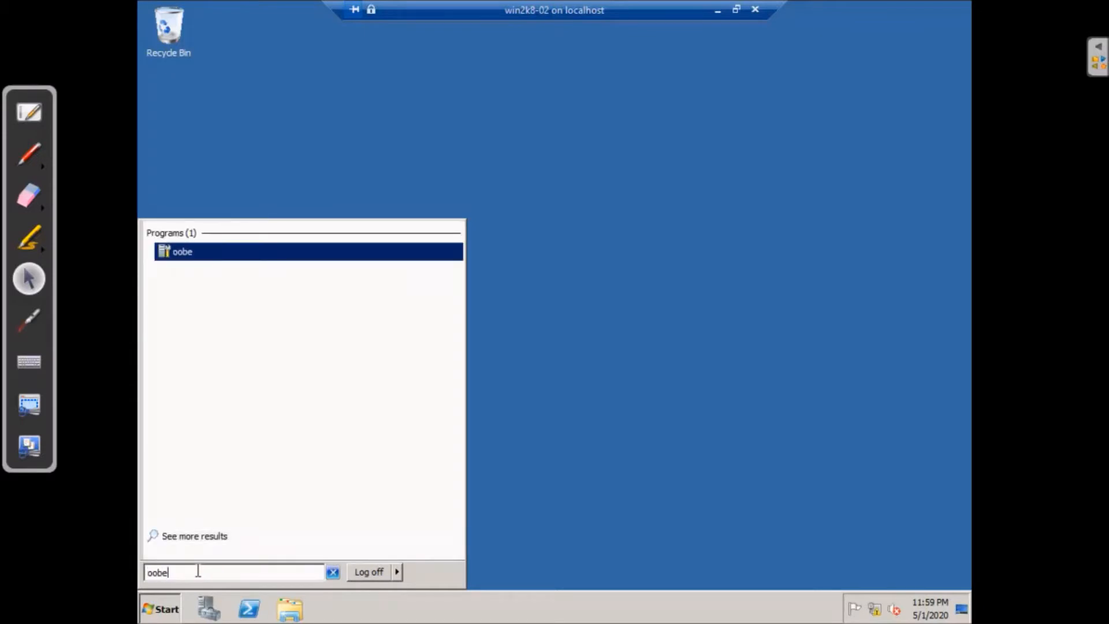
pyautogui.click(176, 252)
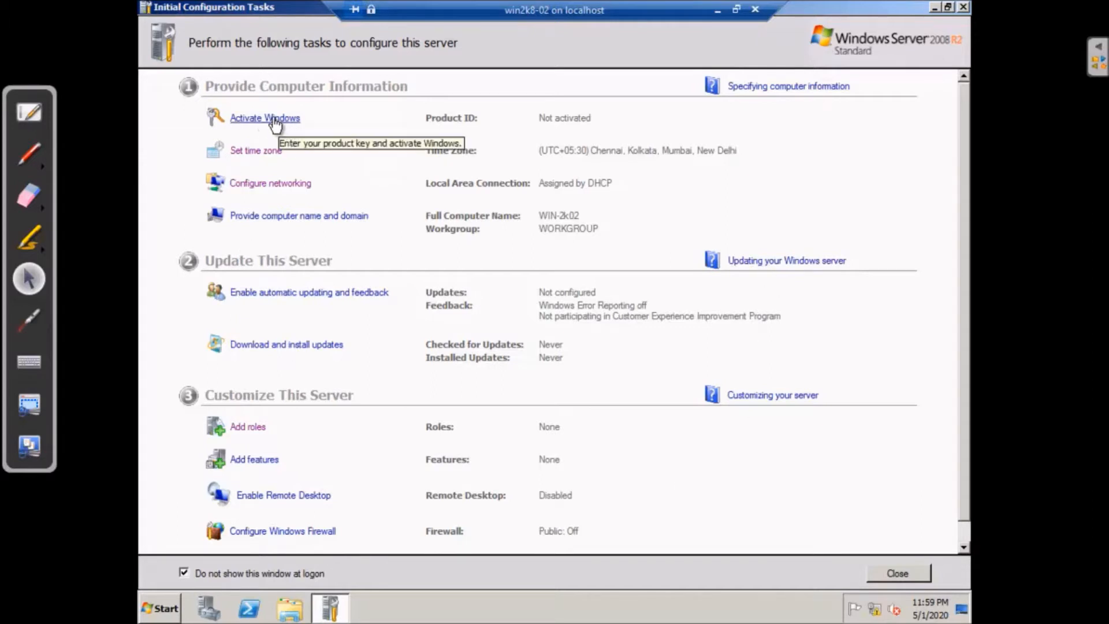
# Keep the time zone at (UTC+05:30) Chennai, Kolkata, Mumbai, New Delhi and confirm it
pyautogui.click(271, 155)
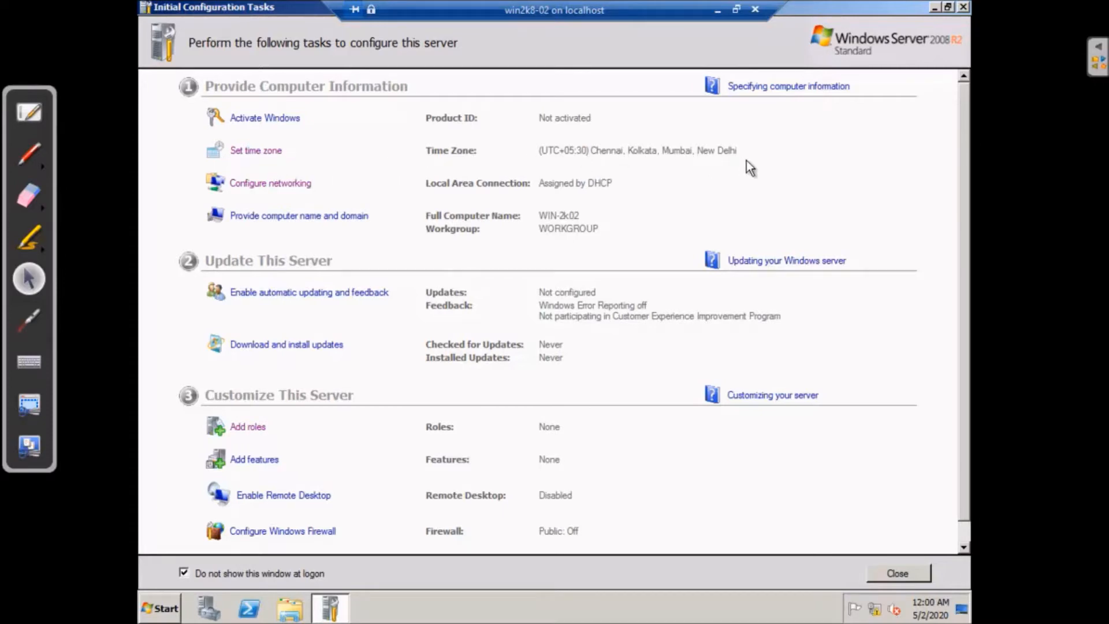
pyautogui.click(268, 152)
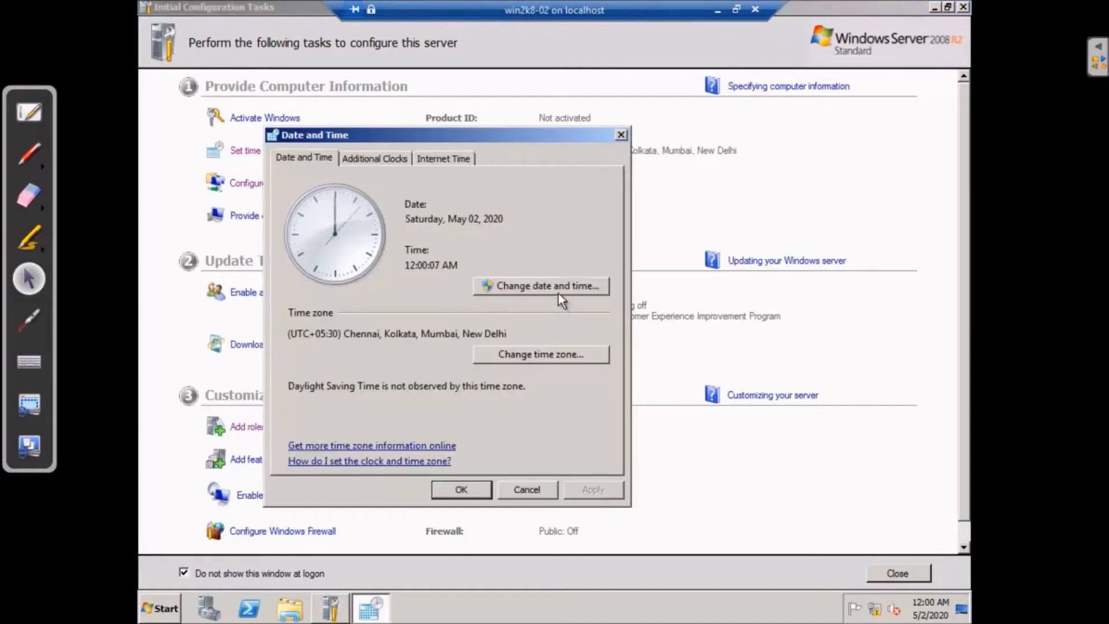
pyautogui.click(560, 355)
pyautogui.click(592, 220)
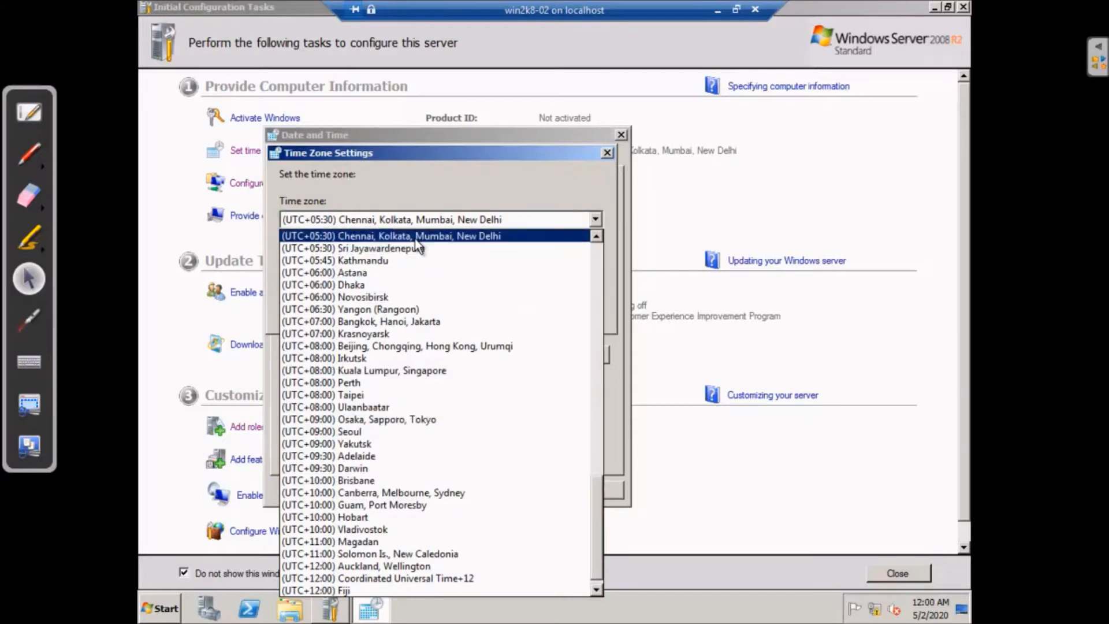
pyautogui.click(394, 237)
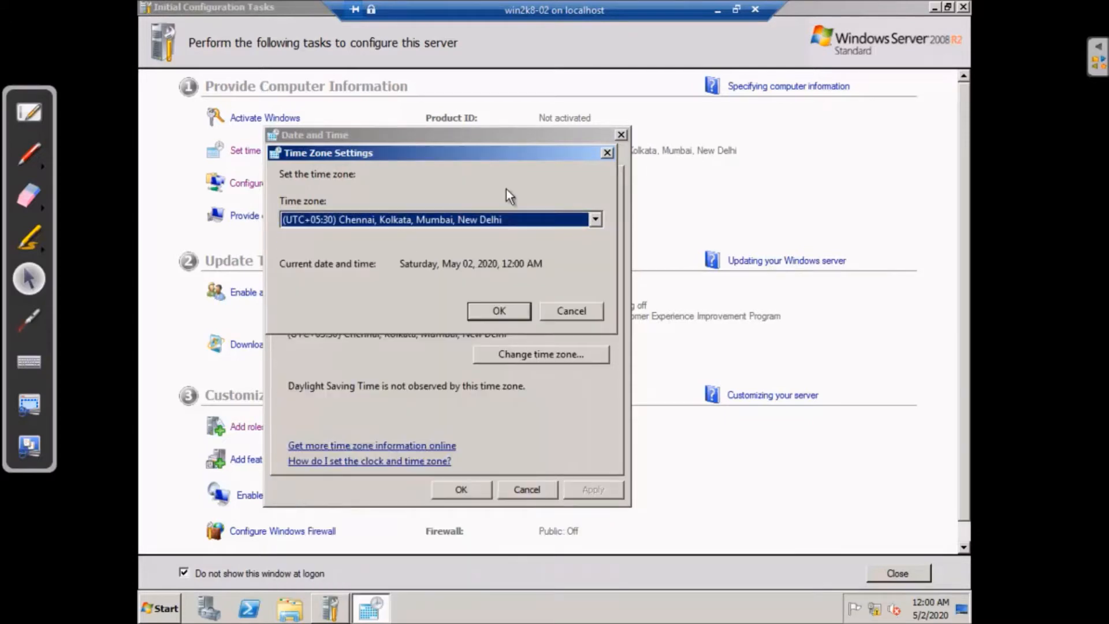
pyautogui.click(501, 310)
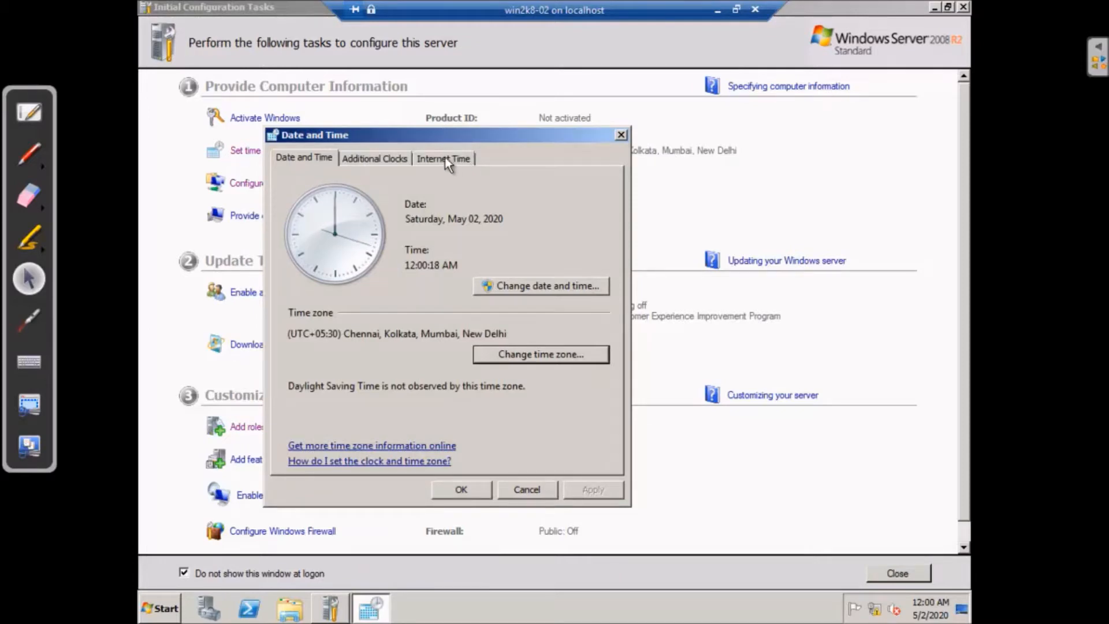
# Try enabling both additional clocks, leaving the second clock's time zone unchanged
pyautogui.click(391, 156)
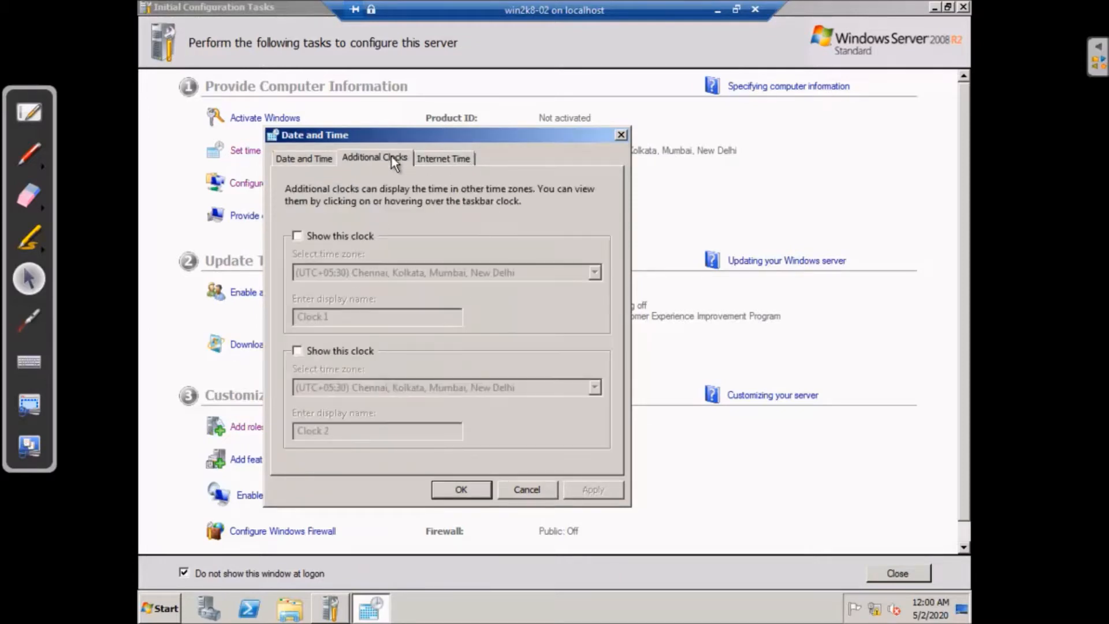
pyautogui.click(297, 236)
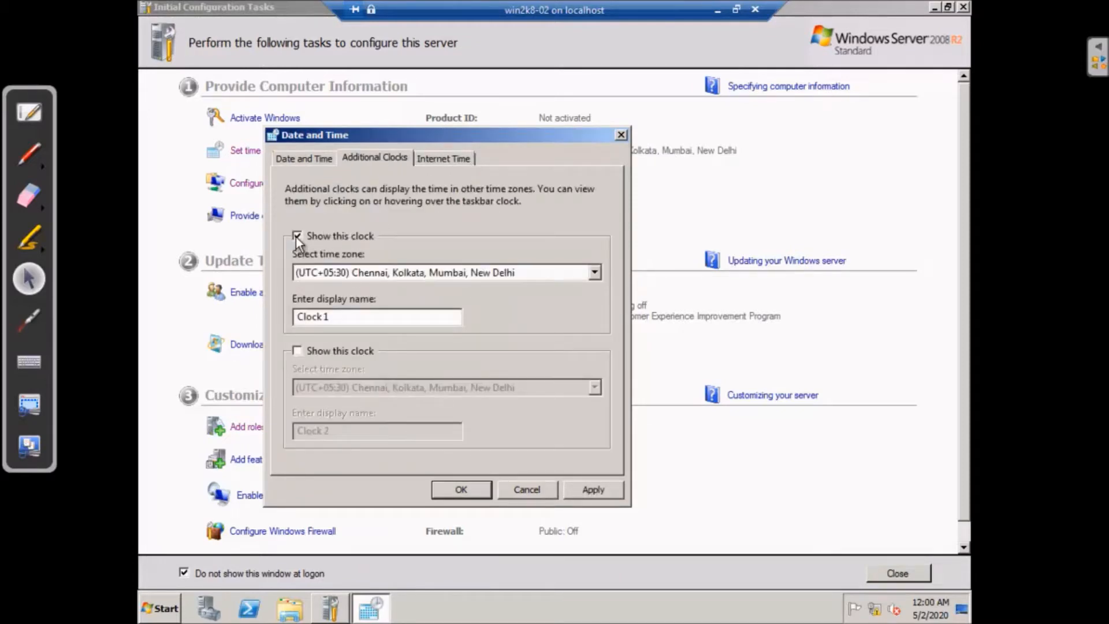
pyautogui.click(299, 350)
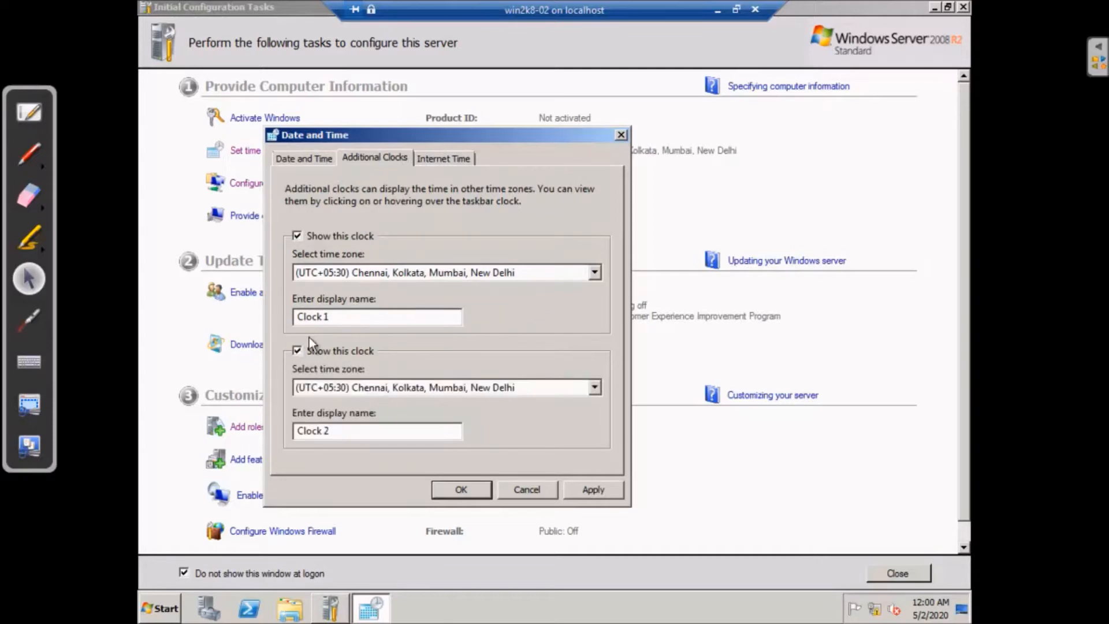
pyautogui.click(295, 234)
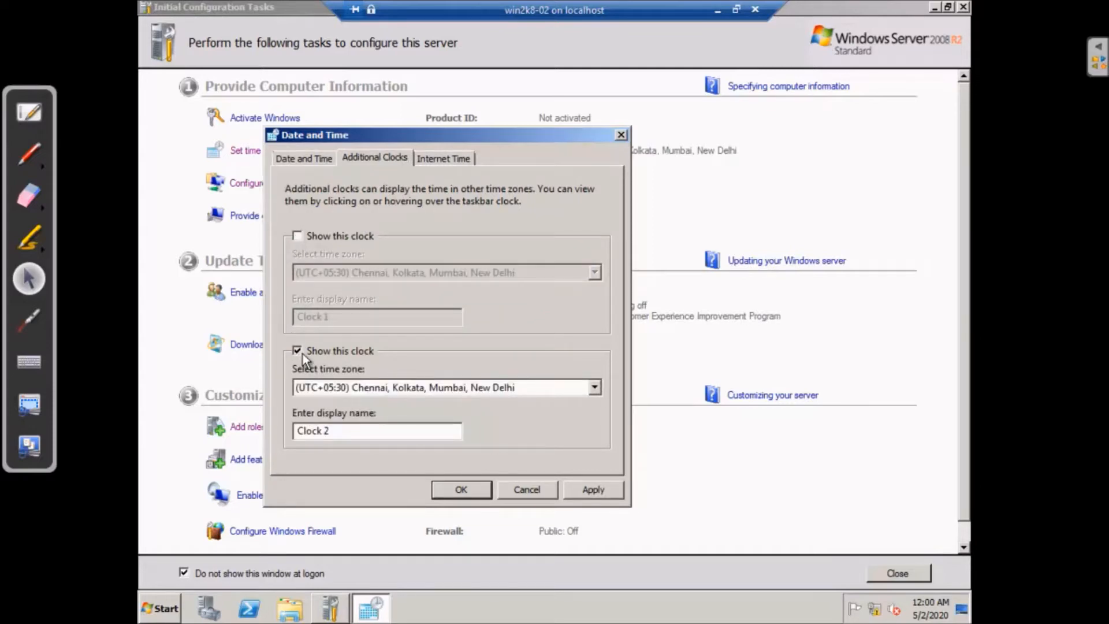
pyautogui.click(302, 353)
pyautogui.click(294, 237)
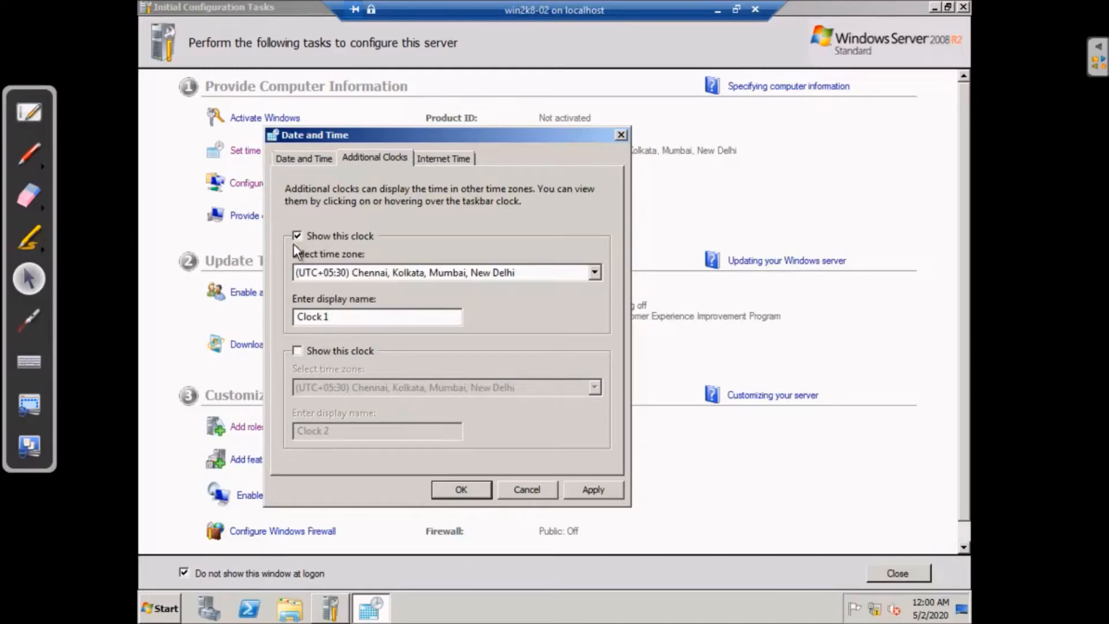
pyautogui.click(300, 353)
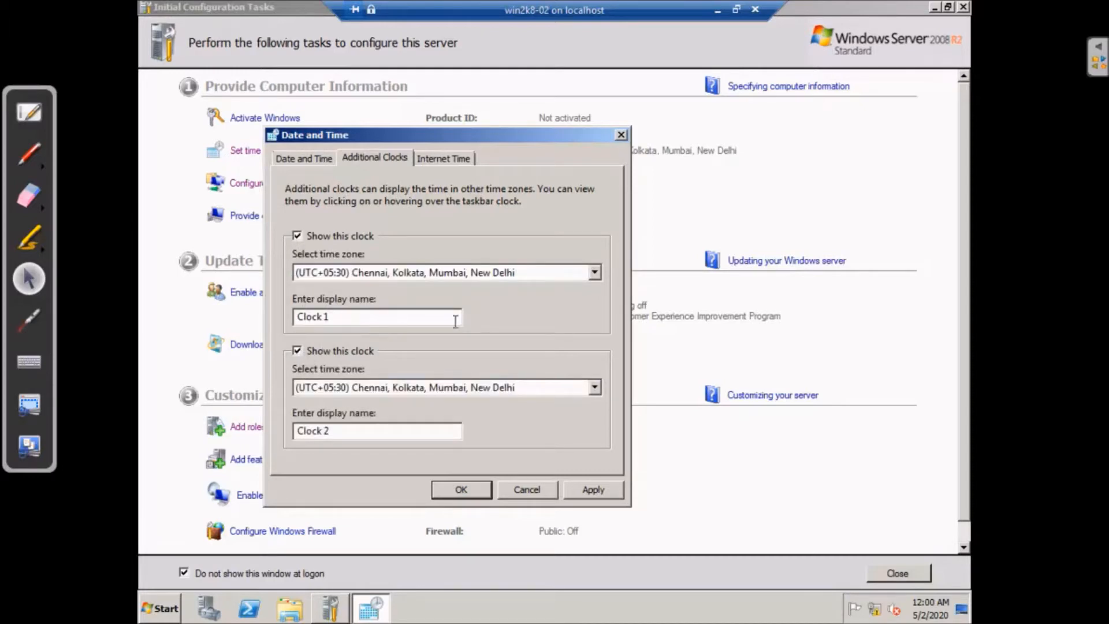
pyautogui.click(586, 389)
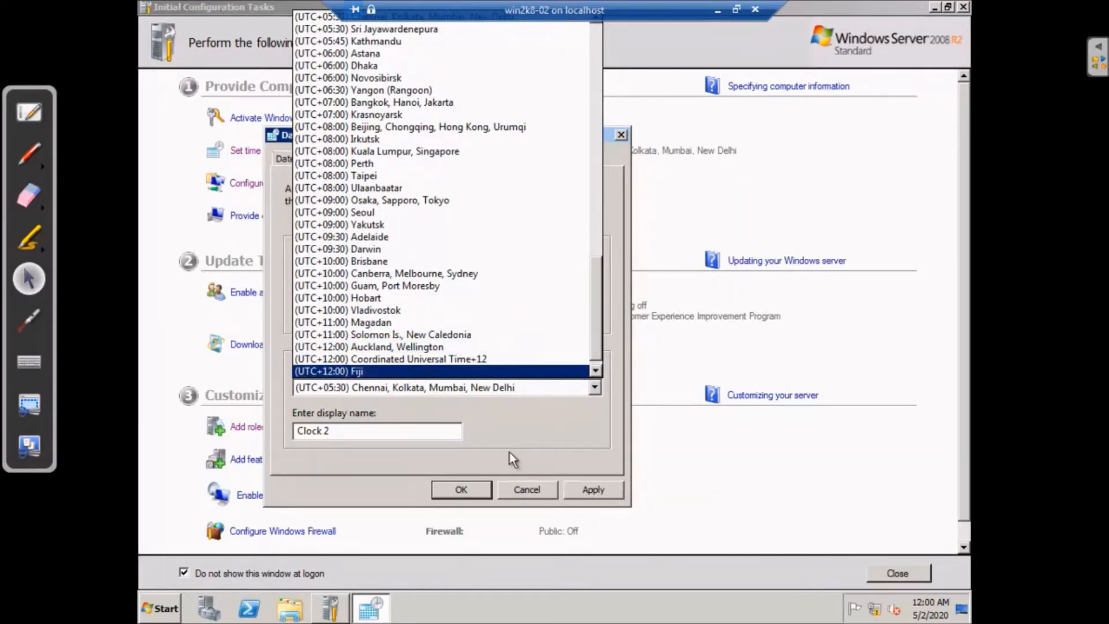
pyautogui.click(534, 480)
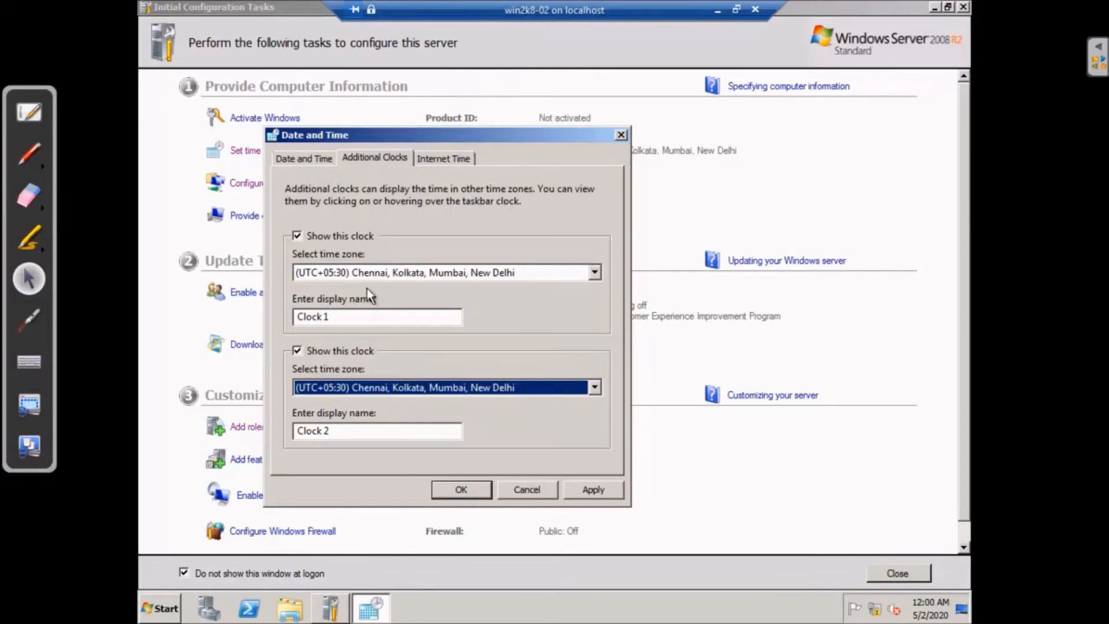
# Uncheck both 'Show this clock' boxes and display the Internet Time settings
pyautogui.click(297, 350)
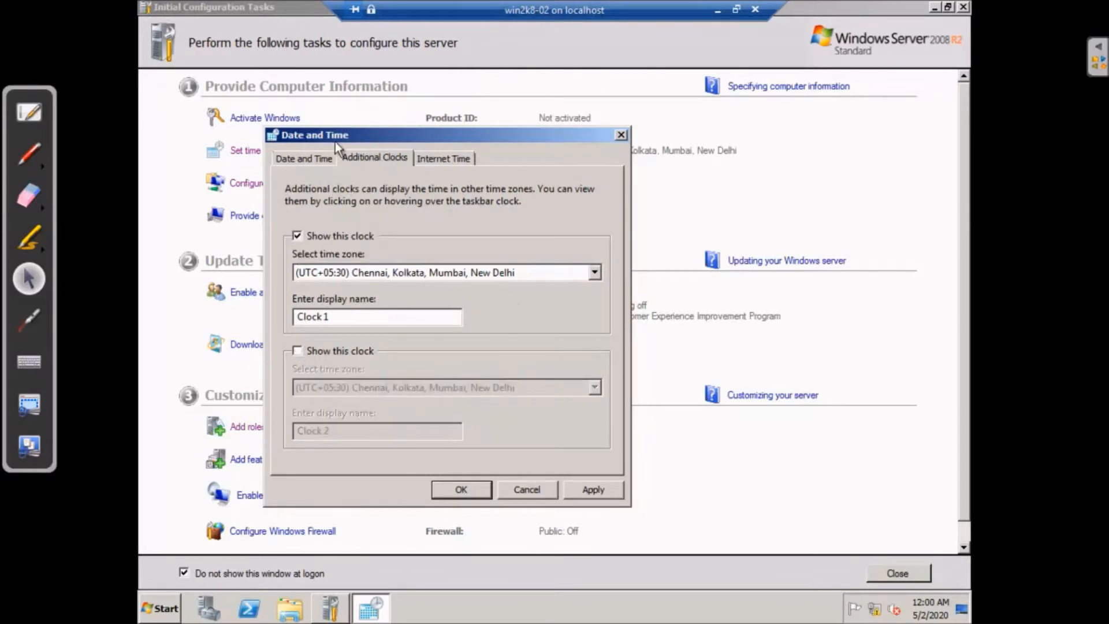
pyautogui.click(297, 237)
pyautogui.click(445, 157)
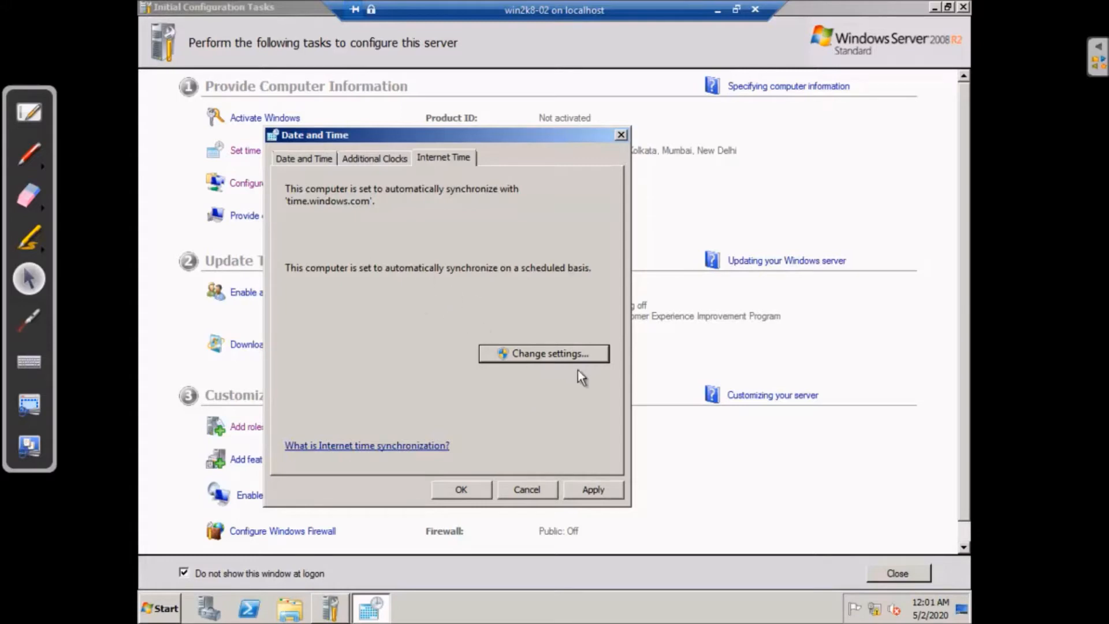
# Confirm time.windows.com as the Internet time server and close Date and Time with OK
pyautogui.click(580, 354)
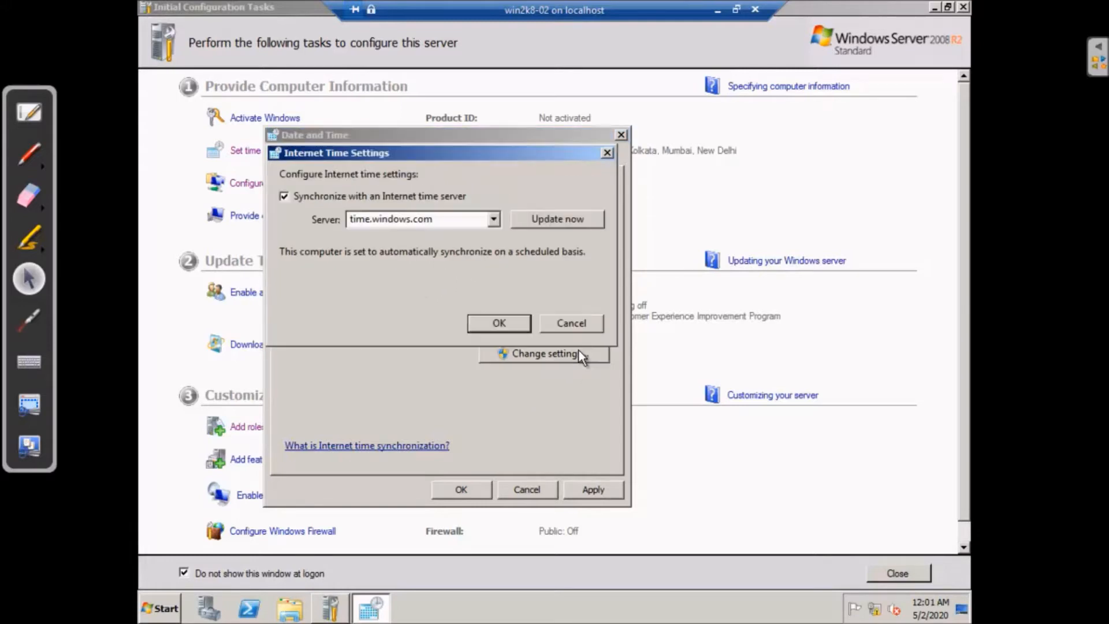
pyautogui.click(495, 219)
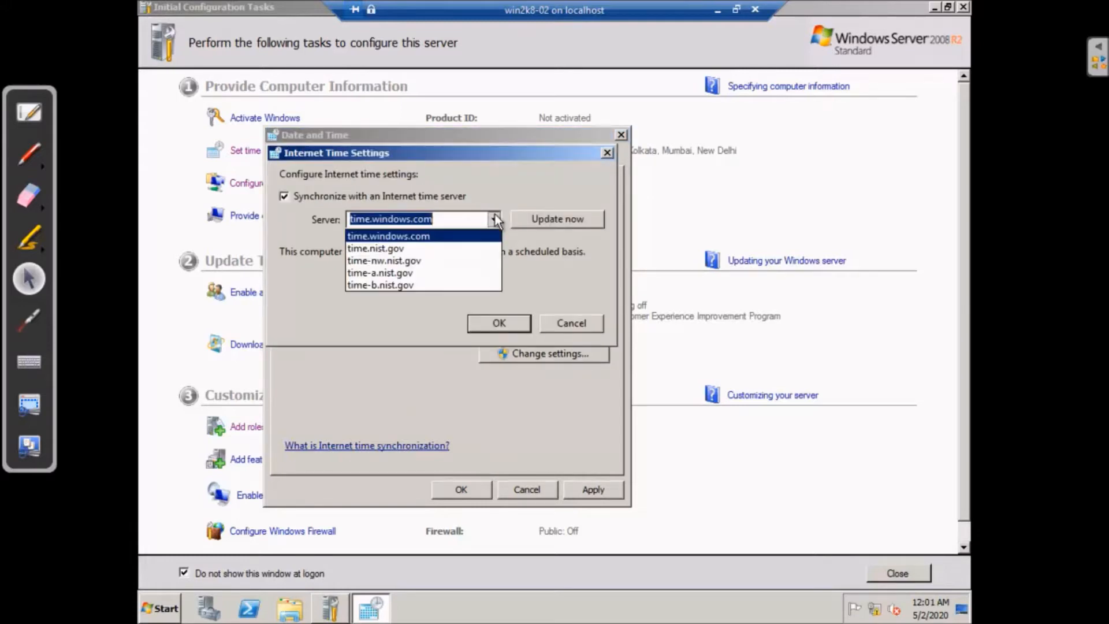
pyautogui.click(412, 234)
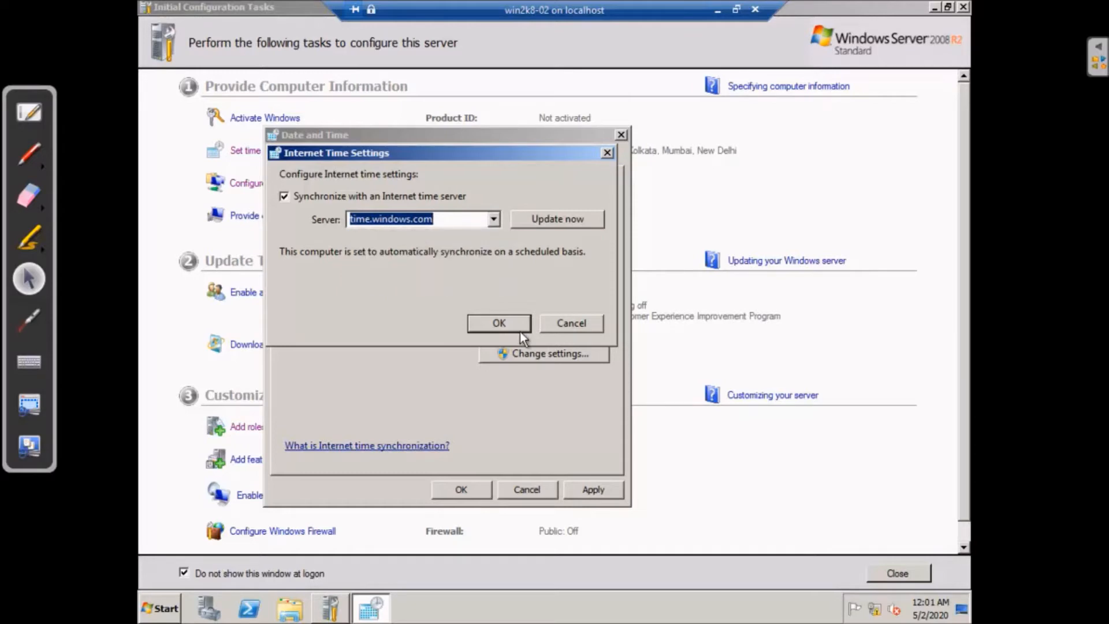
pyautogui.click(500, 323)
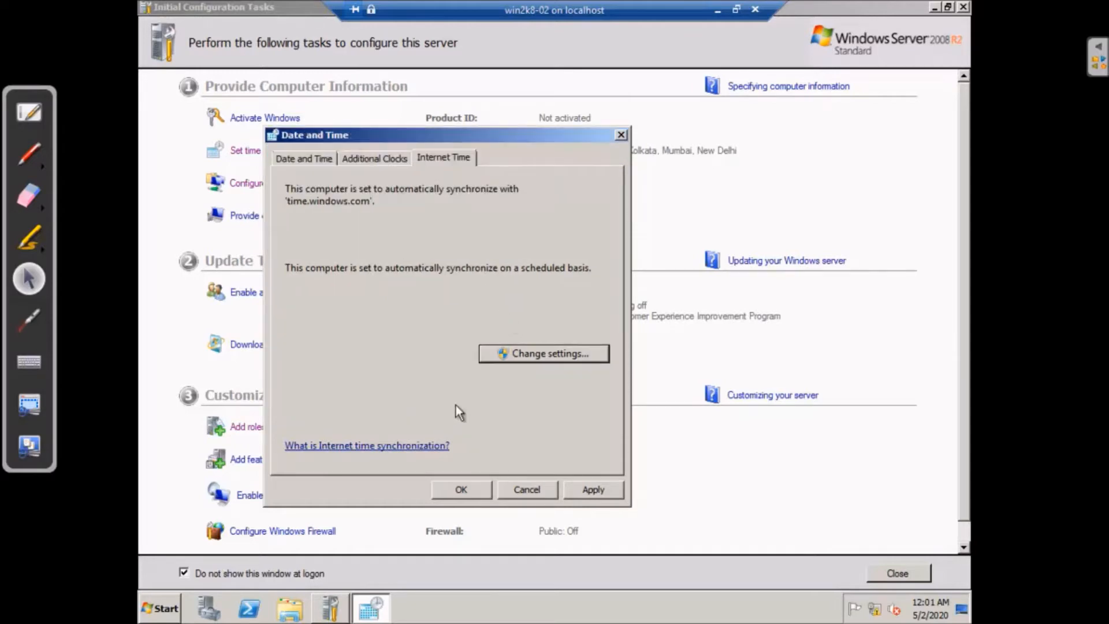
pyautogui.click(482, 488)
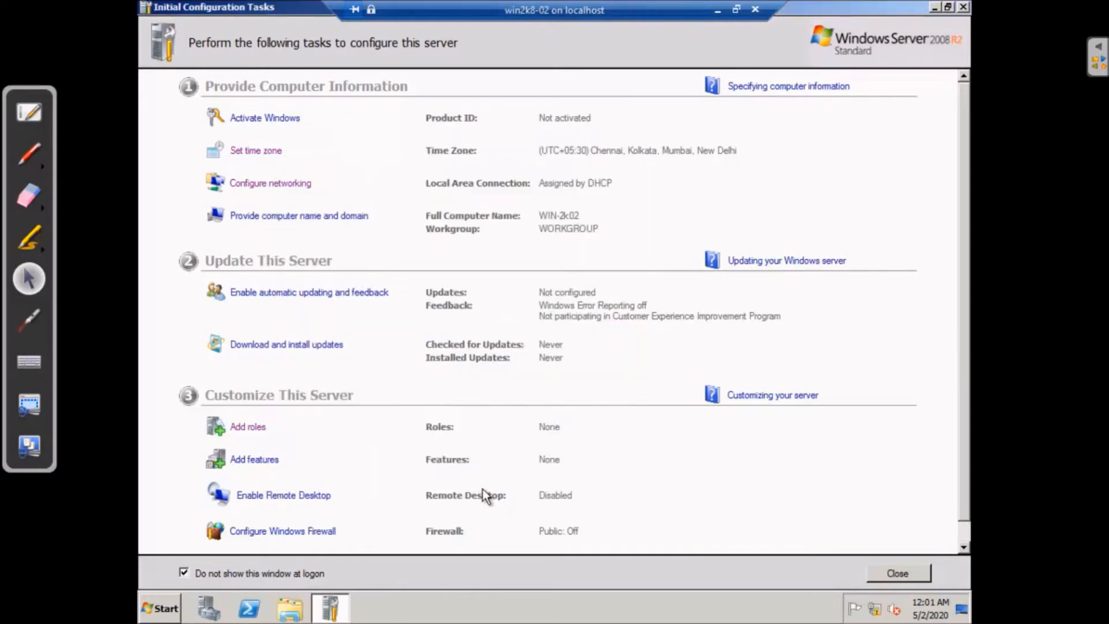
# Open the Local Area Connection properties and the Internet Protocol Version 4 properties
pyautogui.click(300, 184)
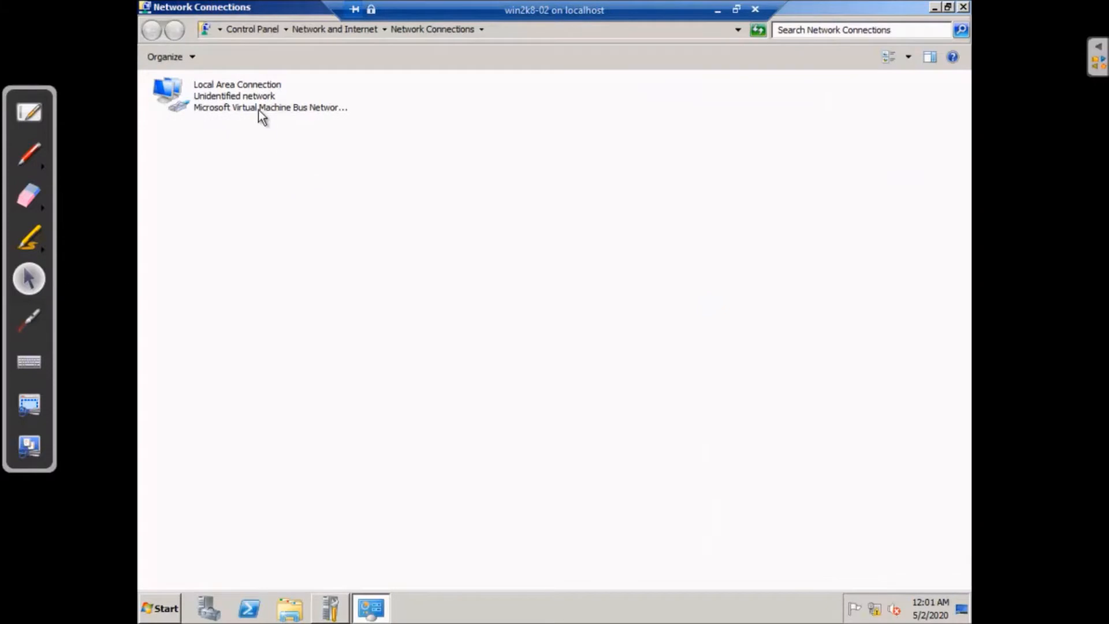
pyautogui.click(248, 95)
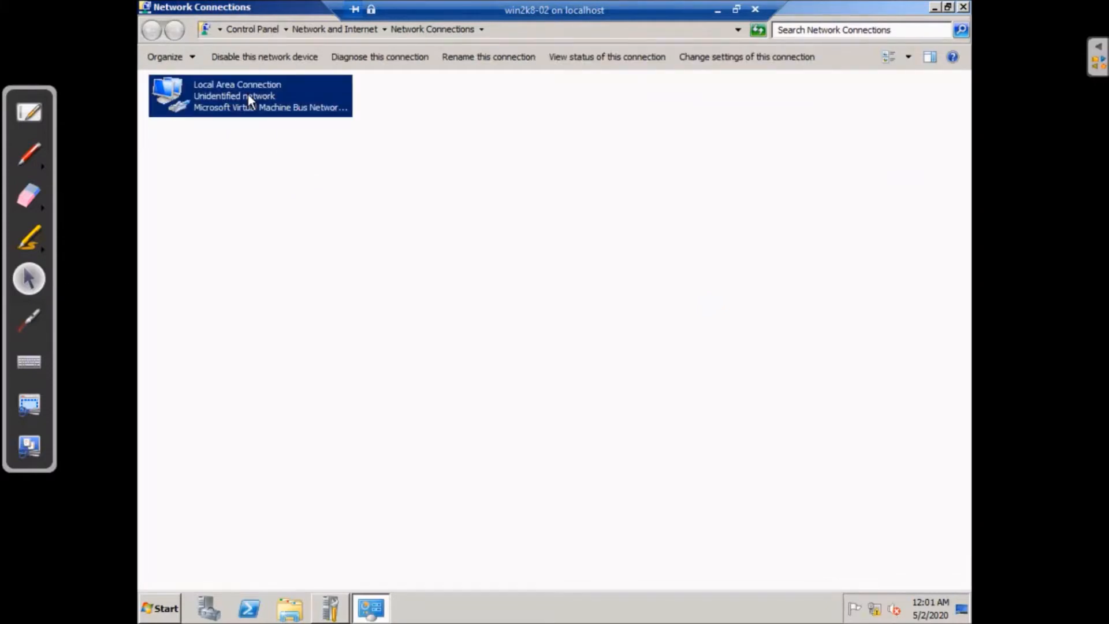
pyautogui.rightClick(248, 94)
pyautogui.click(306, 224)
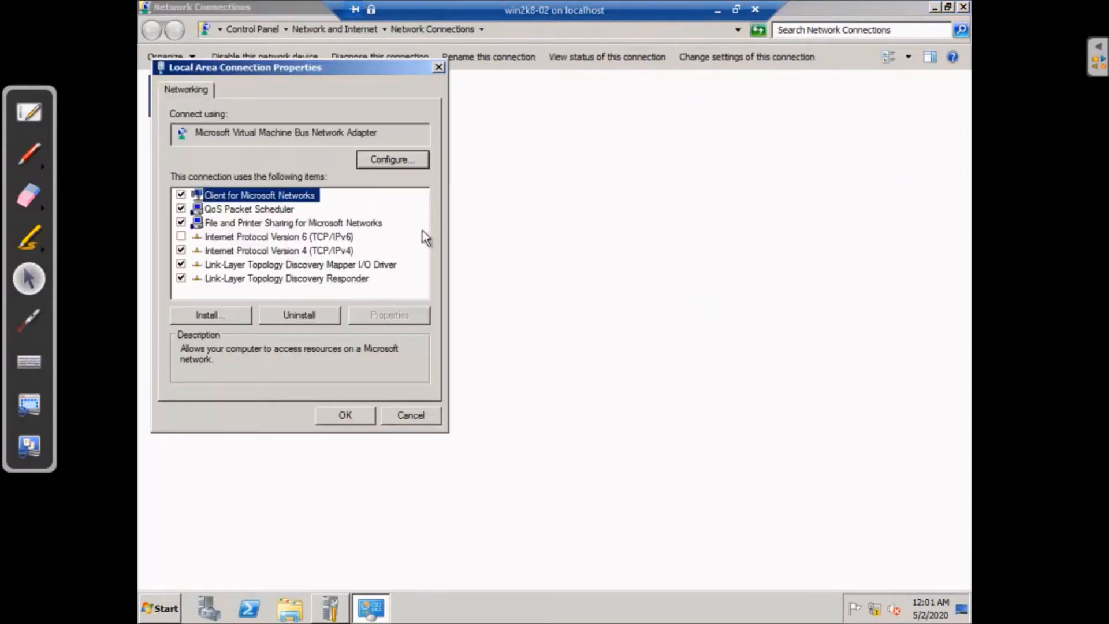
pyautogui.click(314, 252)
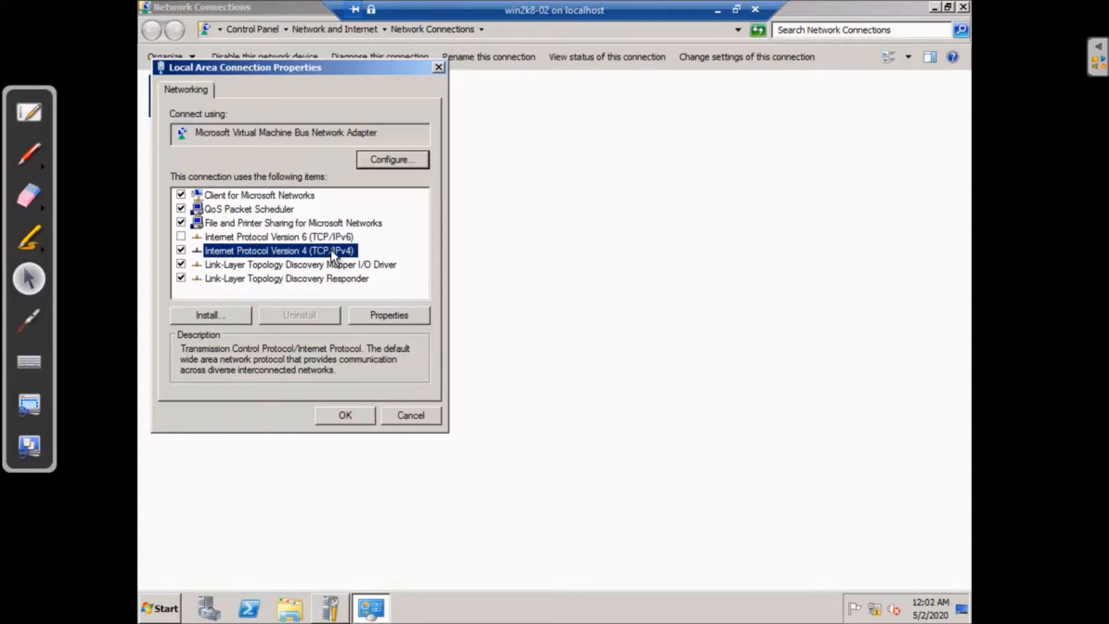
pyautogui.click(414, 315)
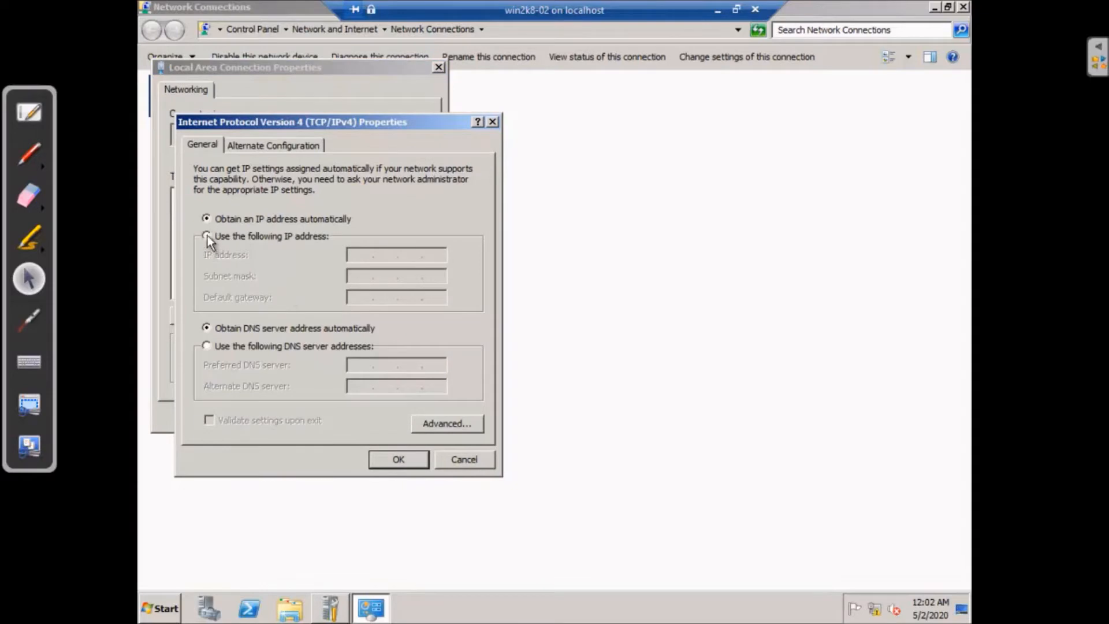
# Assign static IP 192.168.3.5, subnet mask 255.255.255.0 and default gateway 192.168.3.1
pyautogui.click(207, 235)
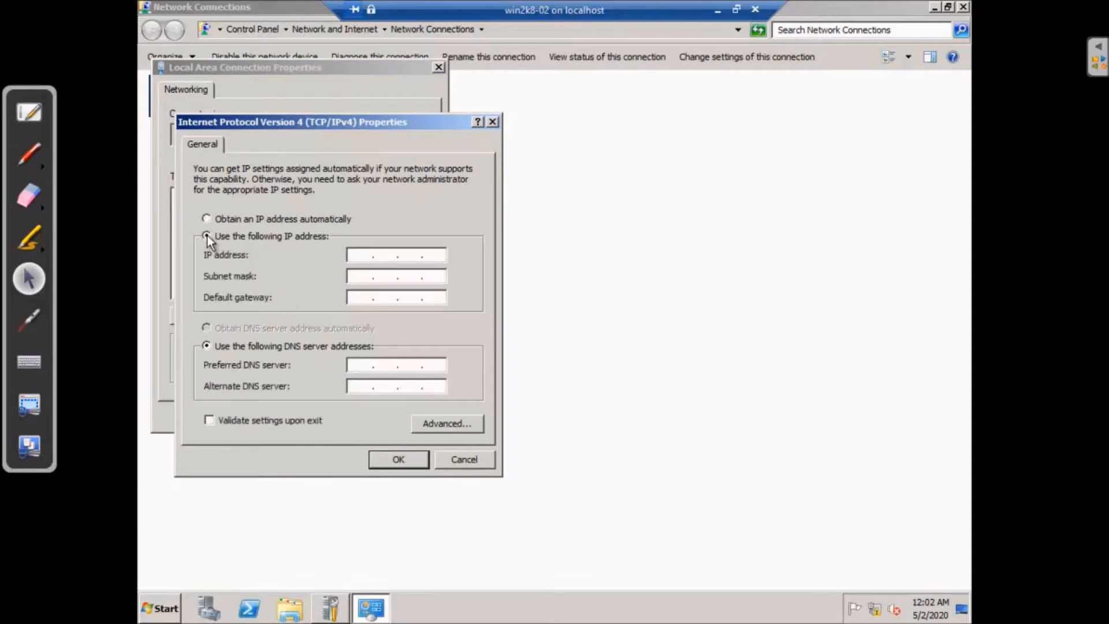
pyautogui.click(358, 256)
pyautogui.write('192 . 168 . 3 . 2')
pyautogui.press('BackSpace')
pyautogui.write('5')
pyautogui.click(360, 276)
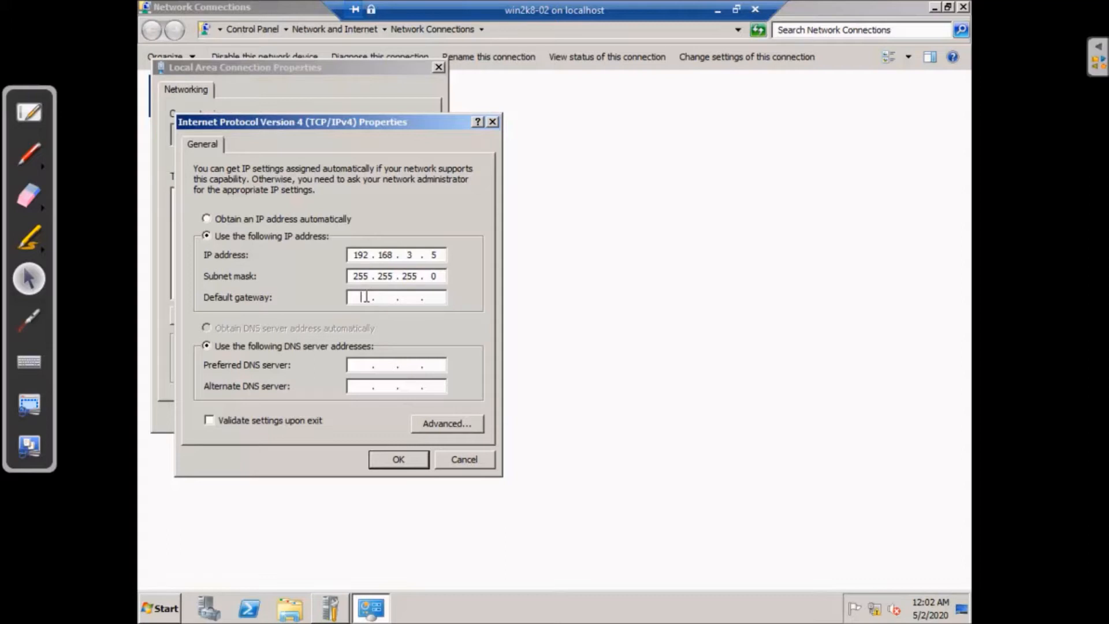
pyautogui.write('192 . 168 . 3 . 1')
pyautogui.click(23, 158)
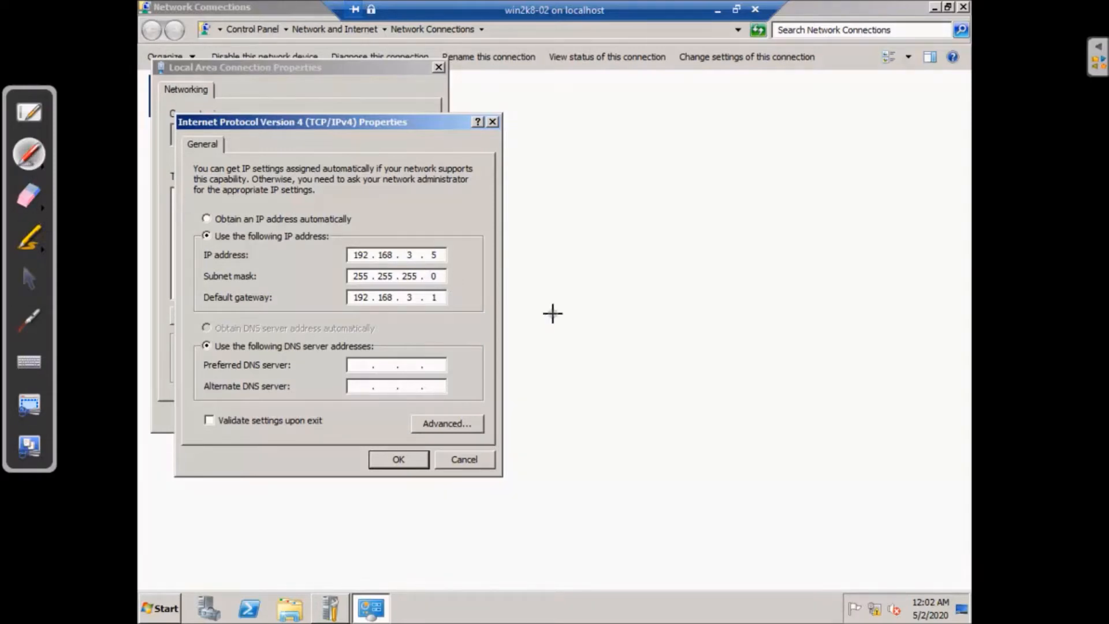
pyautogui.moveTo(672, 152)
pyautogui.mouseDown()
pyautogui.moveTo(673, 190)
pyautogui.moveTo(829, 182)
pyautogui.moveTo(669, 145)
pyautogui.moveTo(698, 178)
pyautogui.moveTo(784, 176)
pyautogui.mouseUp()
pyautogui.moveTo(690, 203)
pyautogui.mouseDown()
pyautogui.moveTo(636, 276)
pyautogui.moveTo(538, 258)
pyautogui.moveTo(639, 284)
pyautogui.moveTo(640, 327)
pyautogui.mouseUp()
pyautogui.click(583, 257)
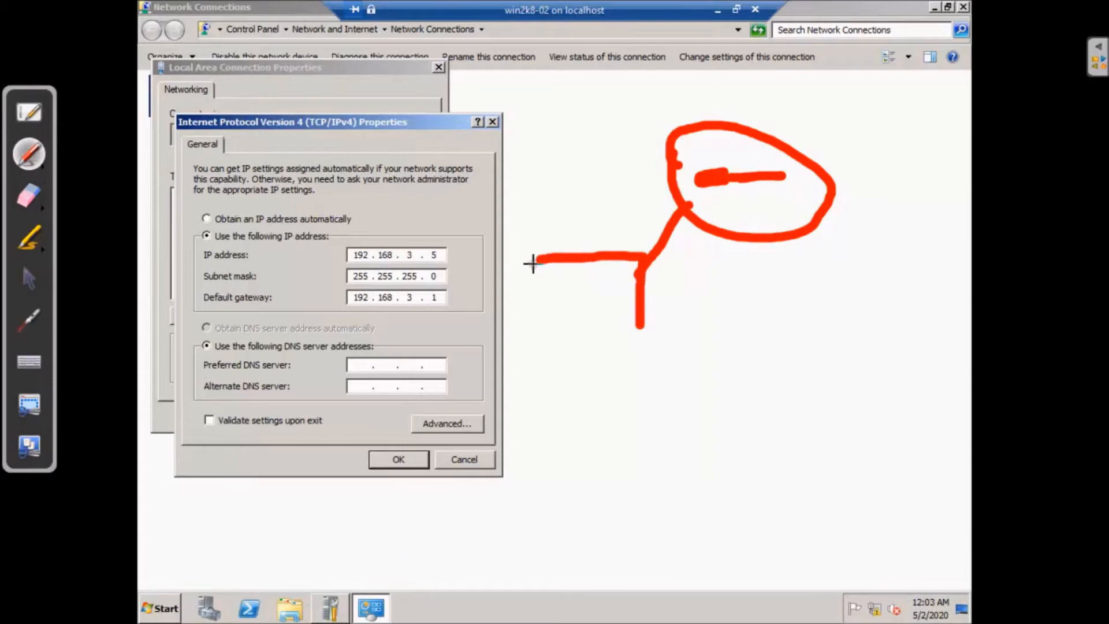
pyautogui.moveTo(536, 257)
pyautogui.mouseDown()
pyautogui.moveTo(535, 321)
pyautogui.moveTo(592, 334)
pyautogui.moveTo(642, 325)
pyautogui.mouseUp()
pyautogui.click(549, 283)
pyautogui.moveTo(549, 283)
pyautogui.mouseDown()
pyautogui.moveTo(549, 312)
pyautogui.moveTo(573, 277)
pyautogui.mouseUp()
pyautogui.moveTo(539, 312); pyautogui.dragTo(576, 310)
pyautogui.moveTo(594, 272)
pyautogui.mouseDown()
pyautogui.moveTo(600, 301)
pyautogui.moveTo(558, 313)
pyautogui.moveTo(609, 314)
pyautogui.mouseUp()
pyautogui.moveTo(603, 263)
pyautogui.mouseDown()
pyautogui.moveTo(606, 288)
pyautogui.moveTo(745, 182)
pyautogui.mouseUp()
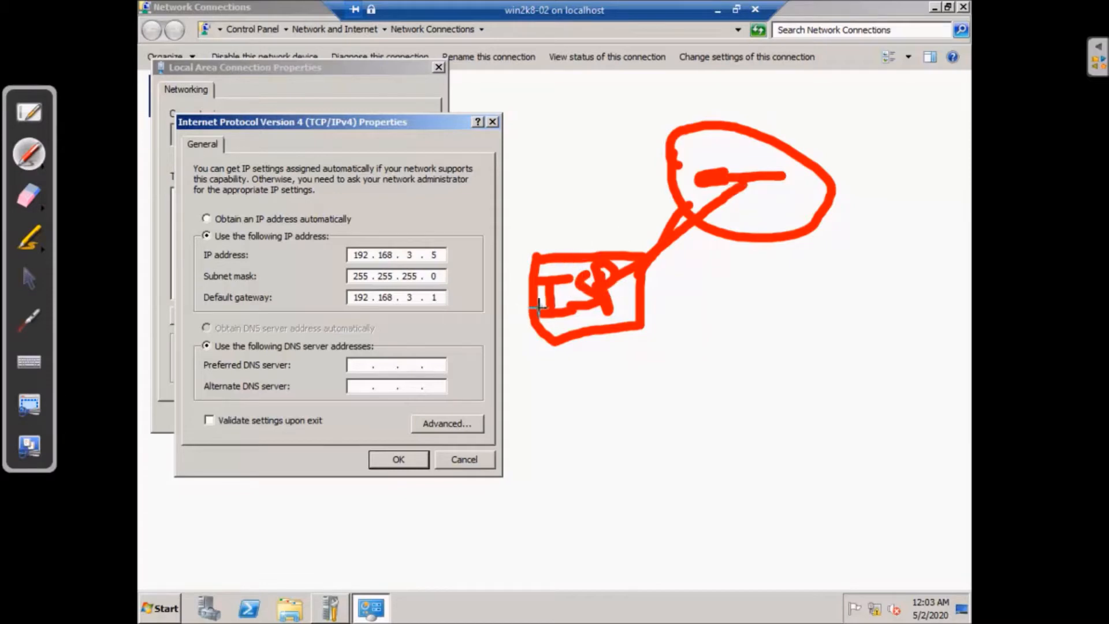
pyautogui.moveTo(534, 308); pyautogui.dragTo(492, 327)
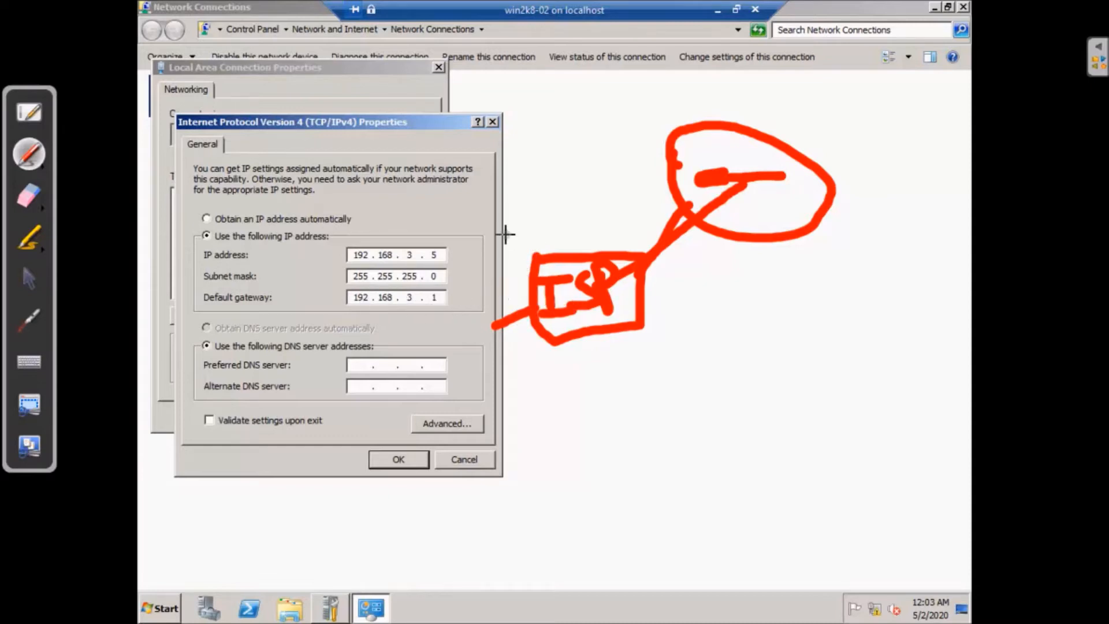
pyautogui.moveTo(504, 232); pyautogui.dragTo(592, 167)
pyautogui.moveTo(577, 90); pyautogui.dragTo(635, 169)
pyautogui.moveTo(655, 82)
pyautogui.mouseDown()
pyautogui.moveTo(682, 131)
pyautogui.moveTo(688, 61)
pyautogui.moveTo(745, 126)
pyautogui.moveTo(695, 140)
pyautogui.mouseUp()
pyautogui.moveTo(786, 81); pyautogui.dragTo(813, 130)
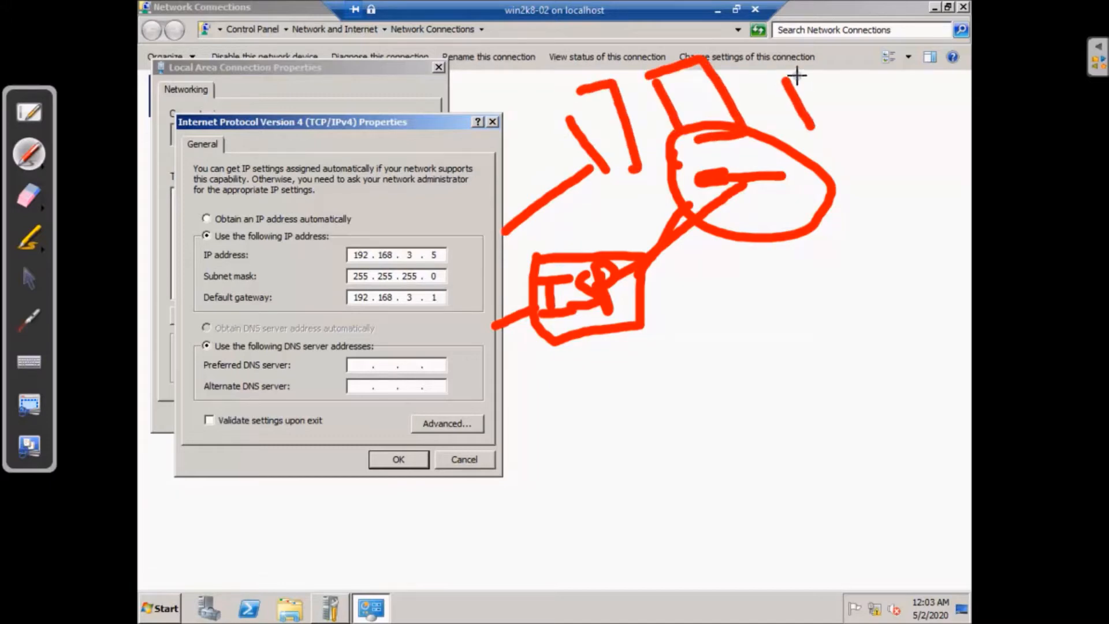
pyautogui.moveTo(788, 78)
pyautogui.mouseDown()
pyautogui.moveTo(857, 106)
pyautogui.moveTo(817, 112)
pyautogui.mouseUp()
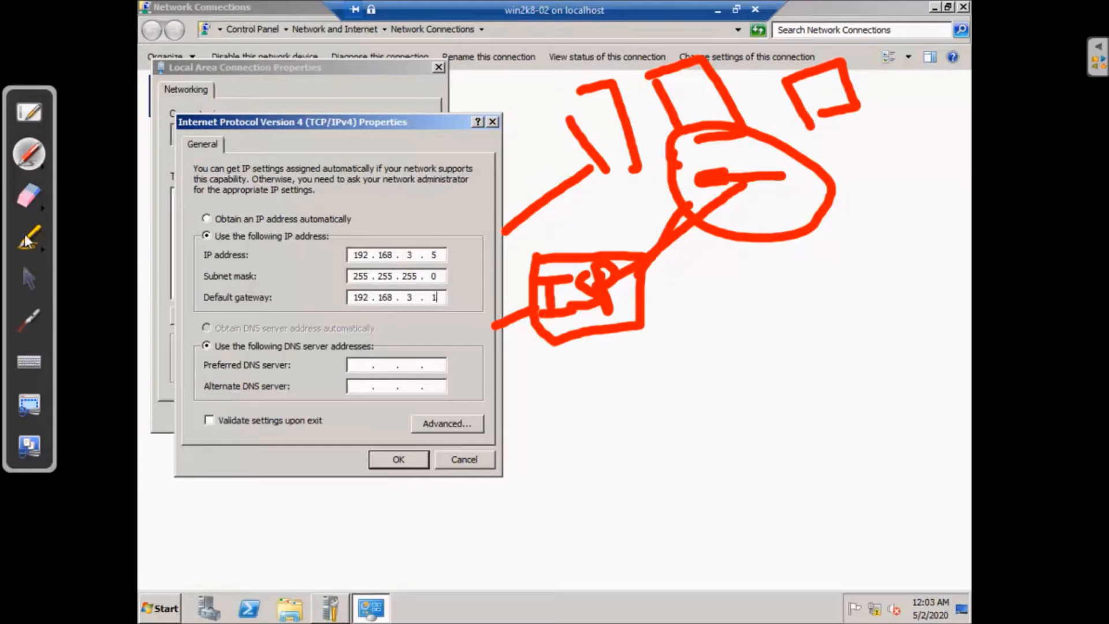
pyautogui.click(26, 199)
pyautogui.moveTo(543, 116)
pyautogui.mouseDown()
pyautogui.moveTo(507, 297)
pyautogui.moveTo(668, 136)
pyautogui.moveTo(606, 99)
pyautogui.moveTo(882, 114)
pyautogui.mouseUp()
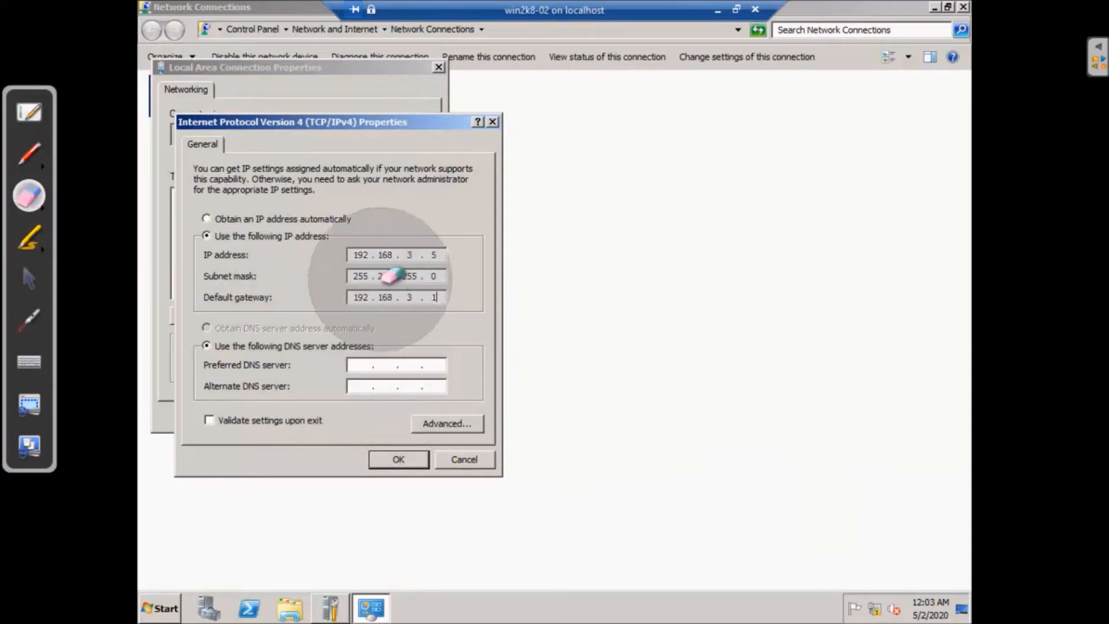
# Enter 192.168.3.5 as preferred DNS server, then OK the IPv4 settings and close the connection properties
pyautogui.click(35, 287)
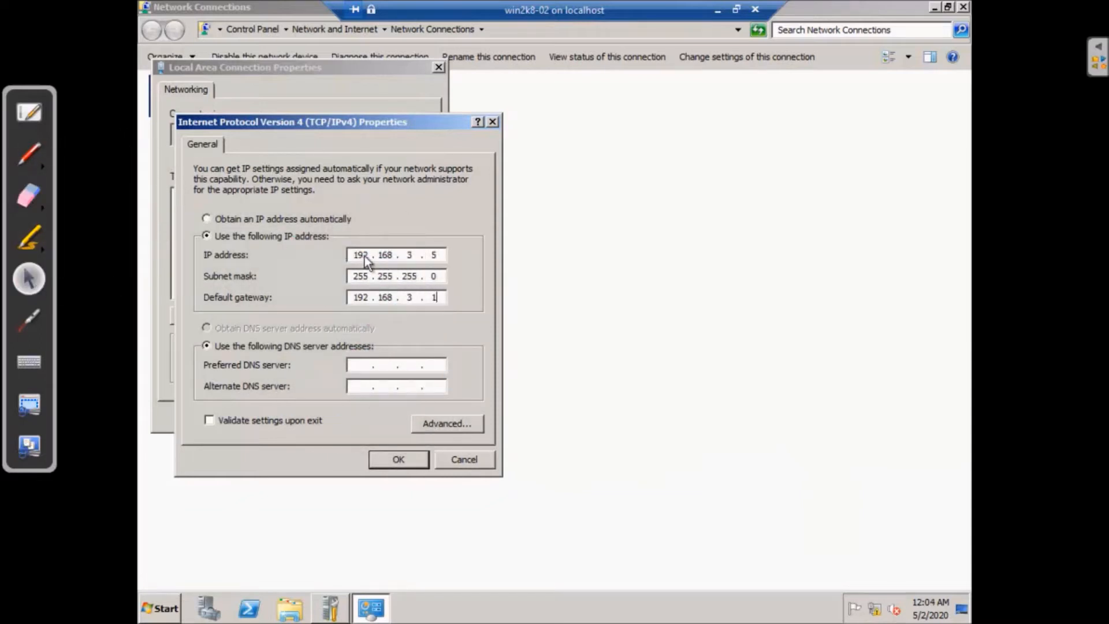
pyautogui.click(359, 364)
pyautogui.write('19216835')
pyautogui.doubleClick(361, 255)
pyautogui.click(400, 462)
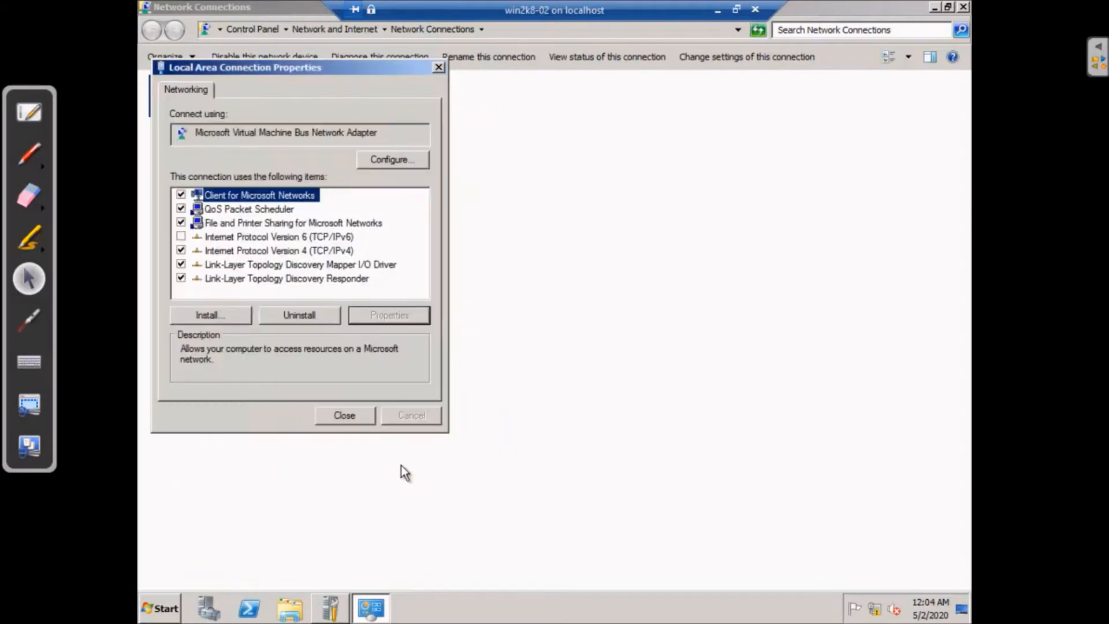
pyautogui.click(346, 415)
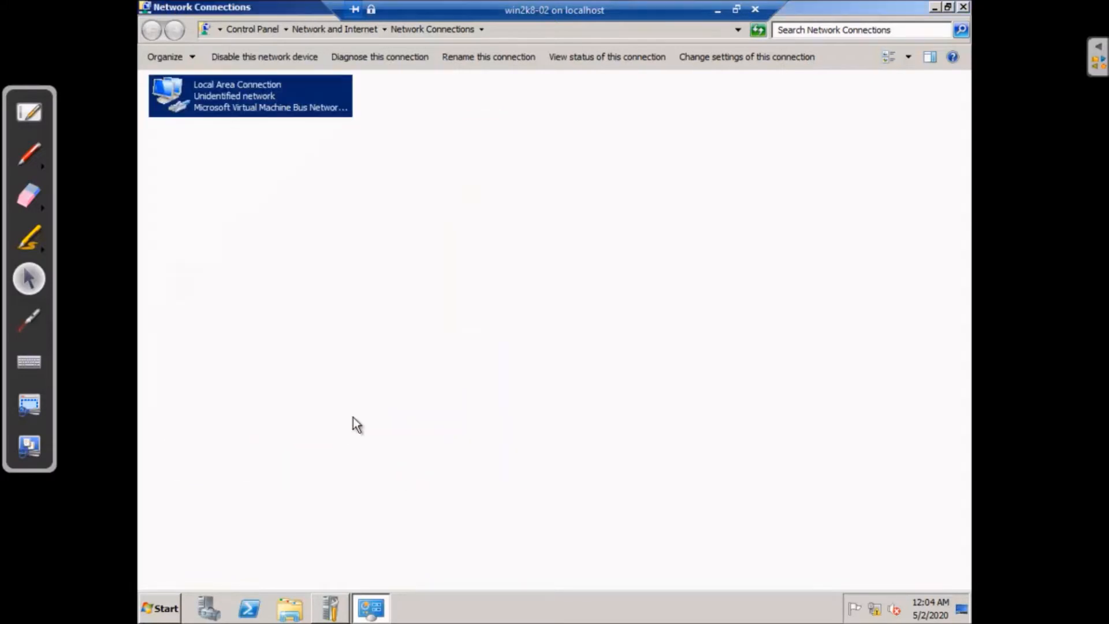
# Check the Local Area Connection details show IPv4 and DNS server 192.168.3.5, then close them
pyautogui.doubleClick(231, 112)
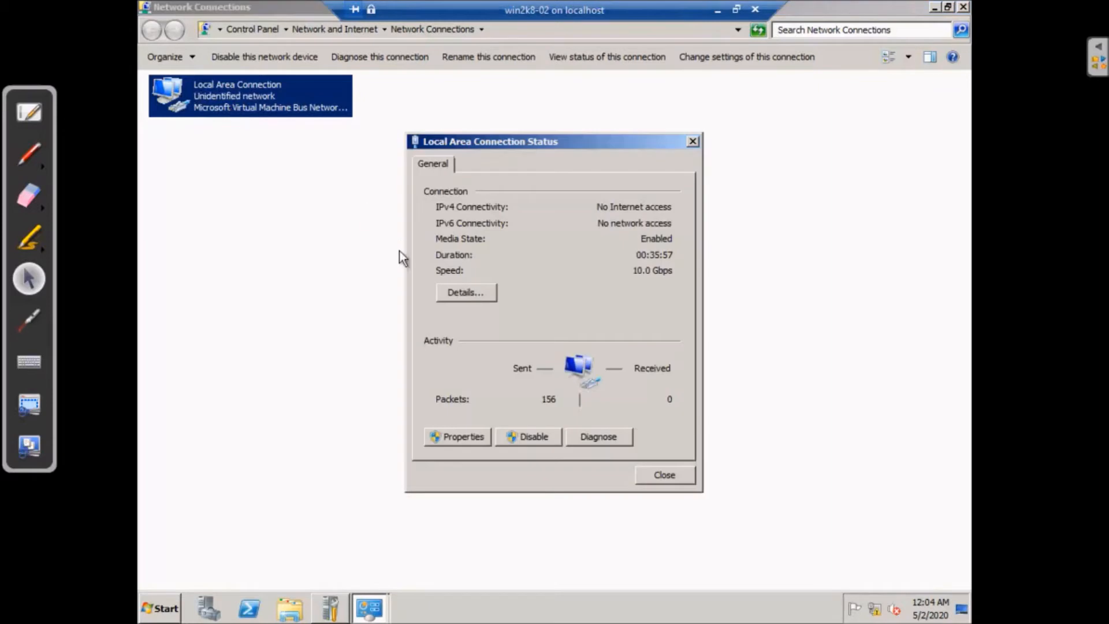
pyautogui.click(488, 293)
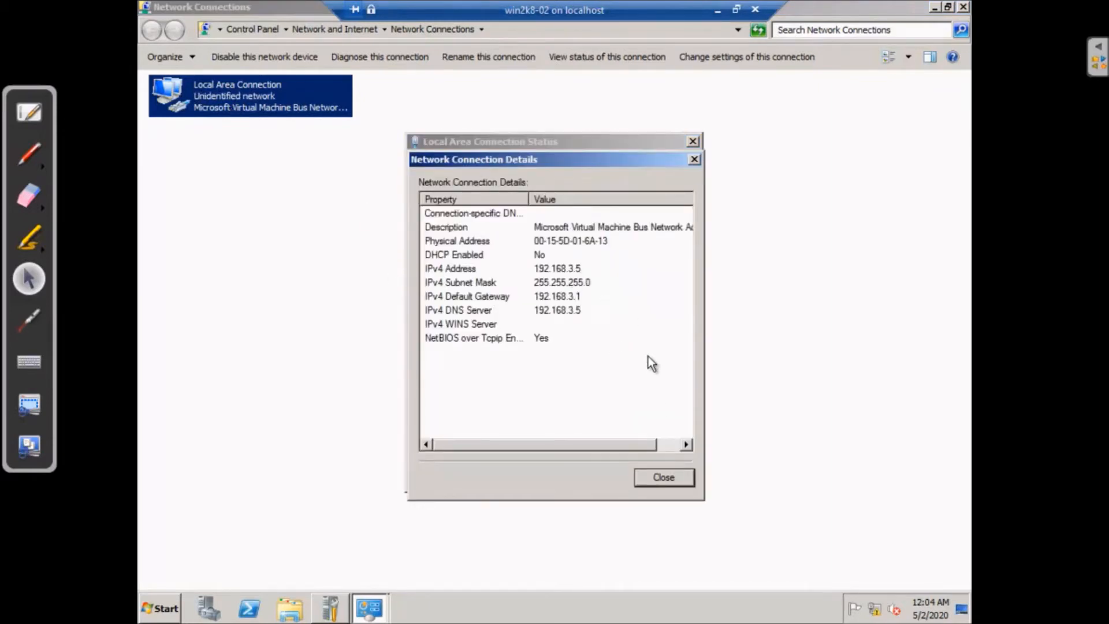
pyautogui.click(674, 477)
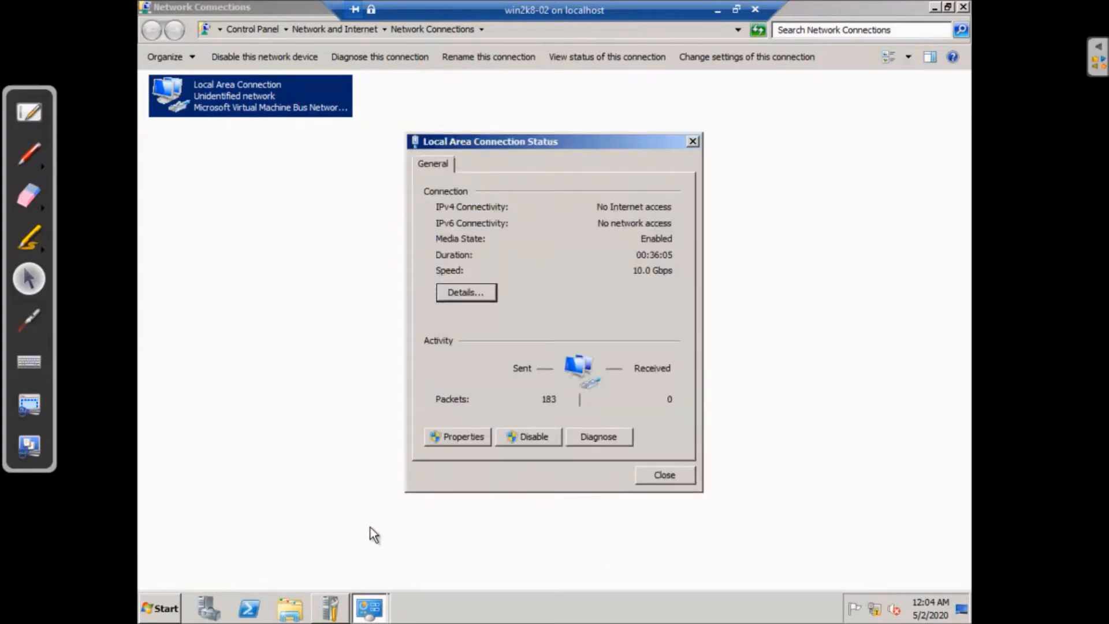
pyautogui.click(664, 476)
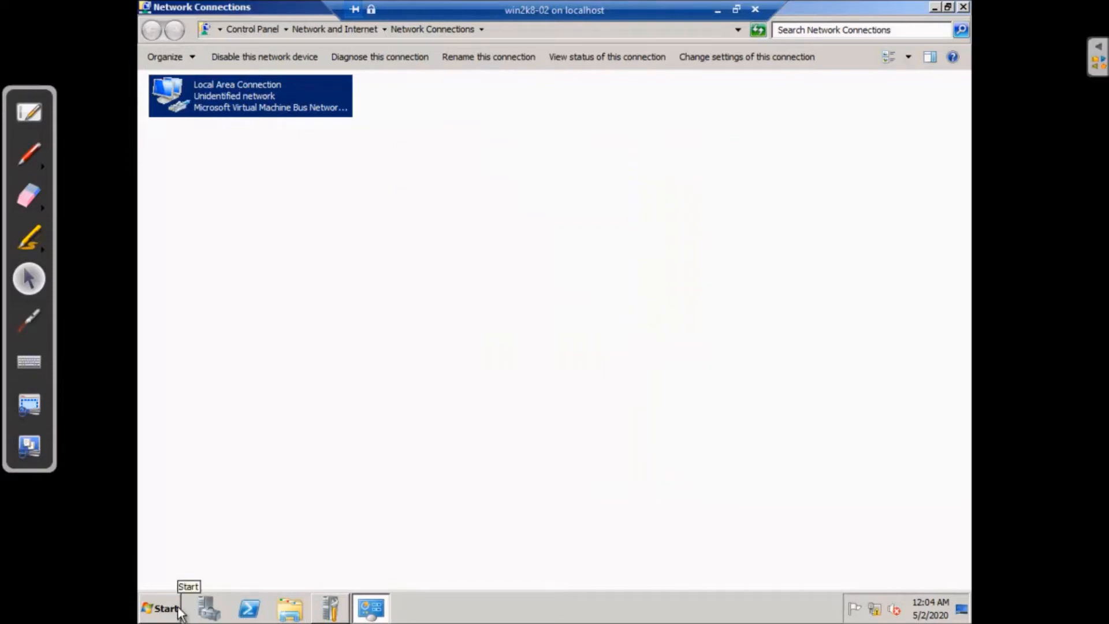
# Run cmd and ping 127.0.0.1, getting four replies with 0% loss
pyautogui.press('super+r')
pyautogui.write('cmd')
pyautogui.press('Return')
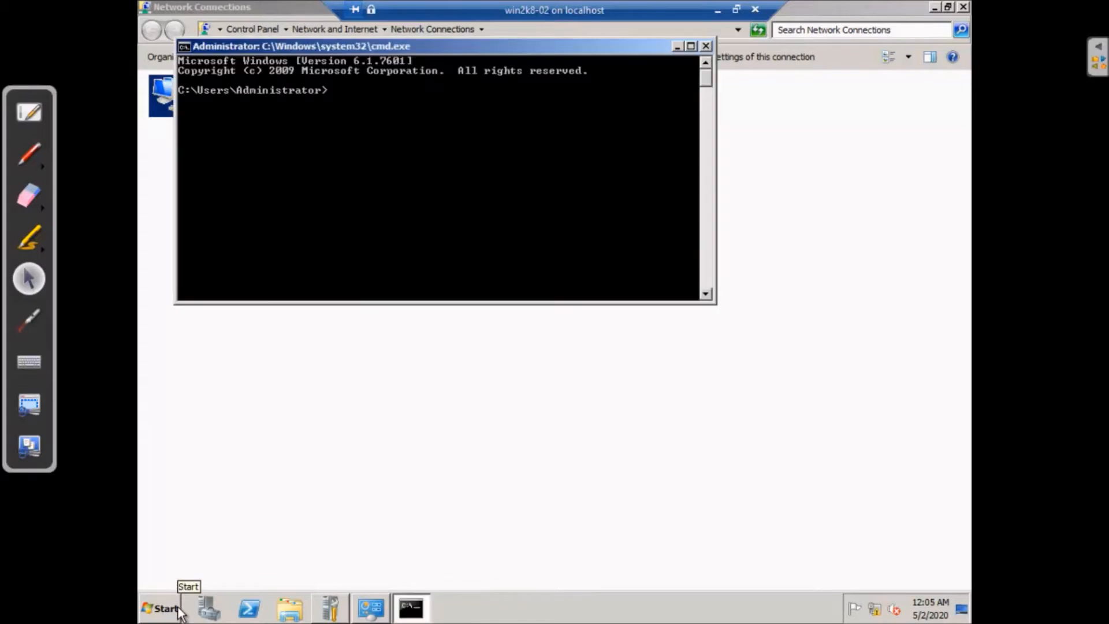
pyautogui.write('ping 127')
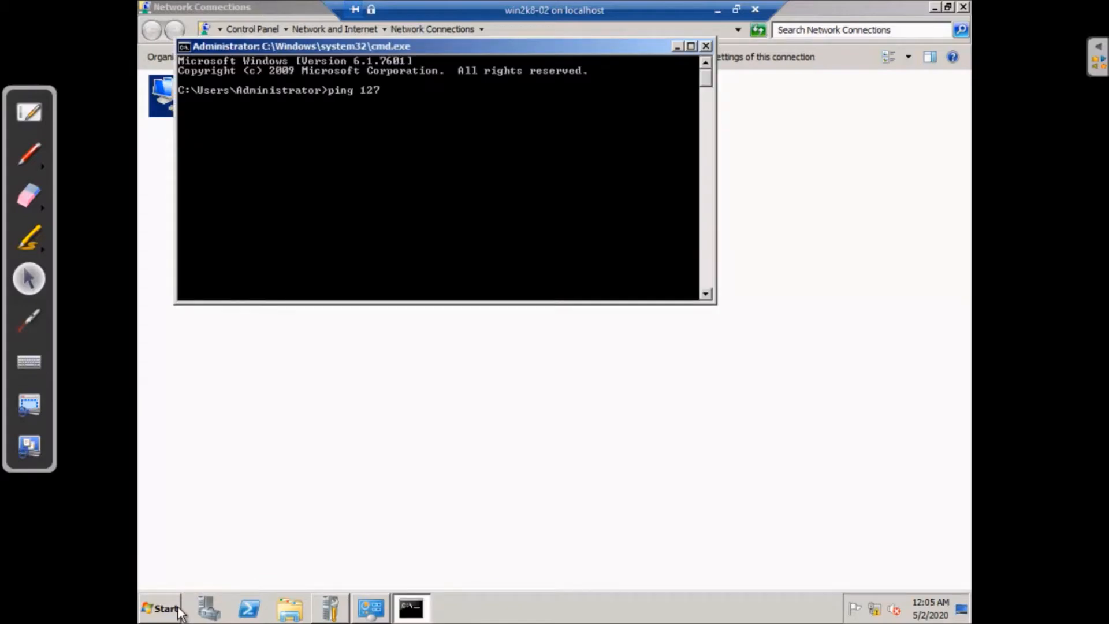
pyautogui.write('.0.0.1')
pyautogui.press('Return')
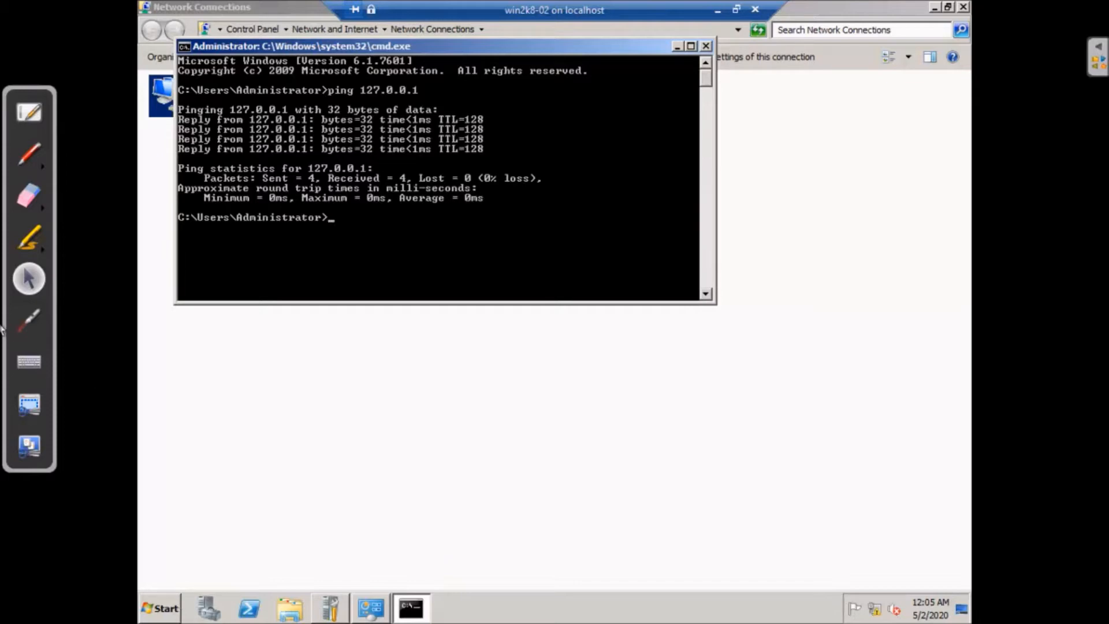
pyautogui.rightClick(158, 98)
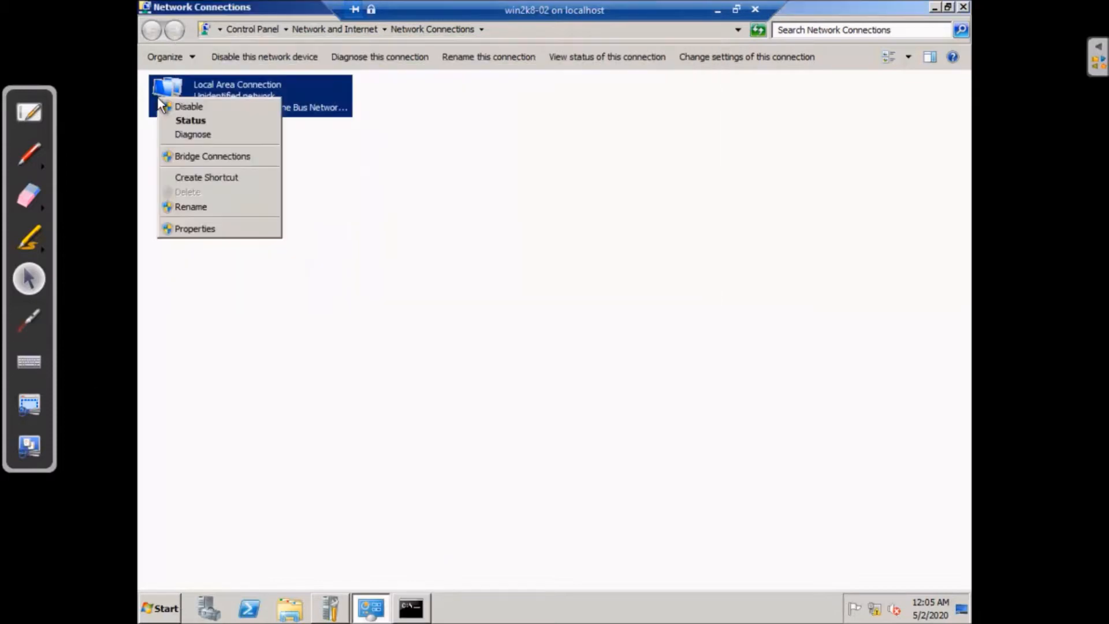
# Review the Local Area Connection properties with IPv4 left enabled, cancel, and return to the command prompt
pyautogui.click(205, 229)
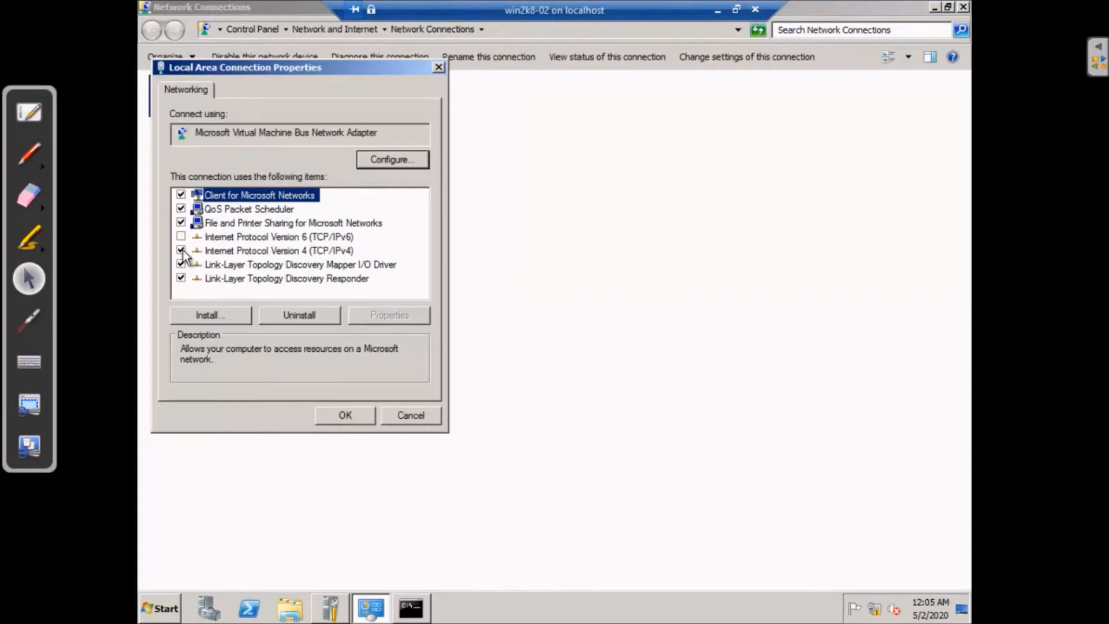
pyautogui.click(219, 250)
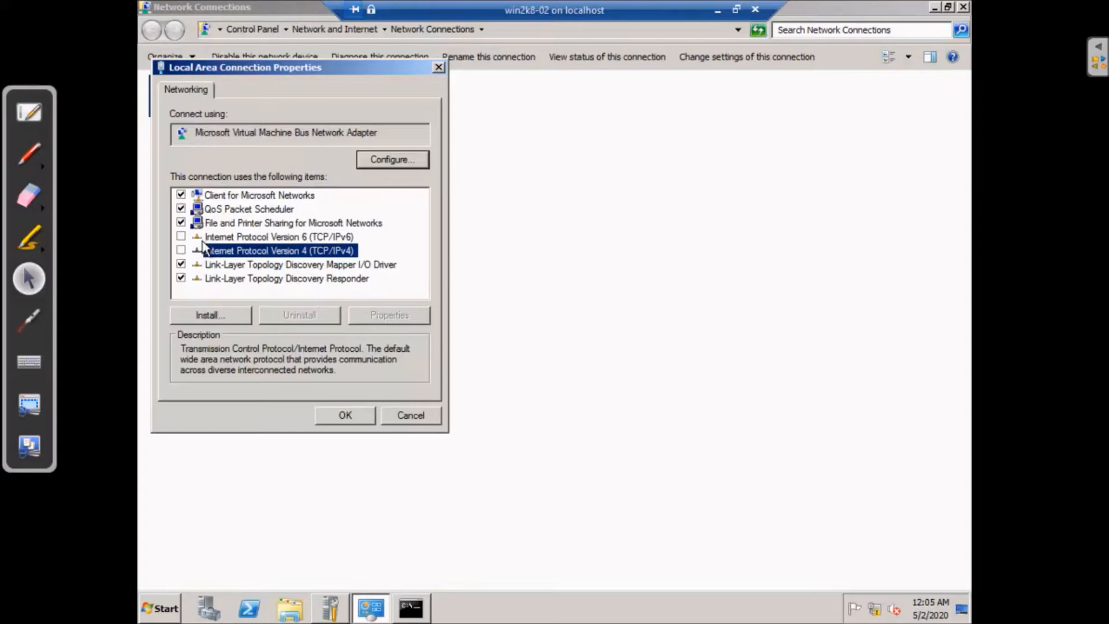
pyautogui.click(180, 250)
pyautogui.click(422, 414)
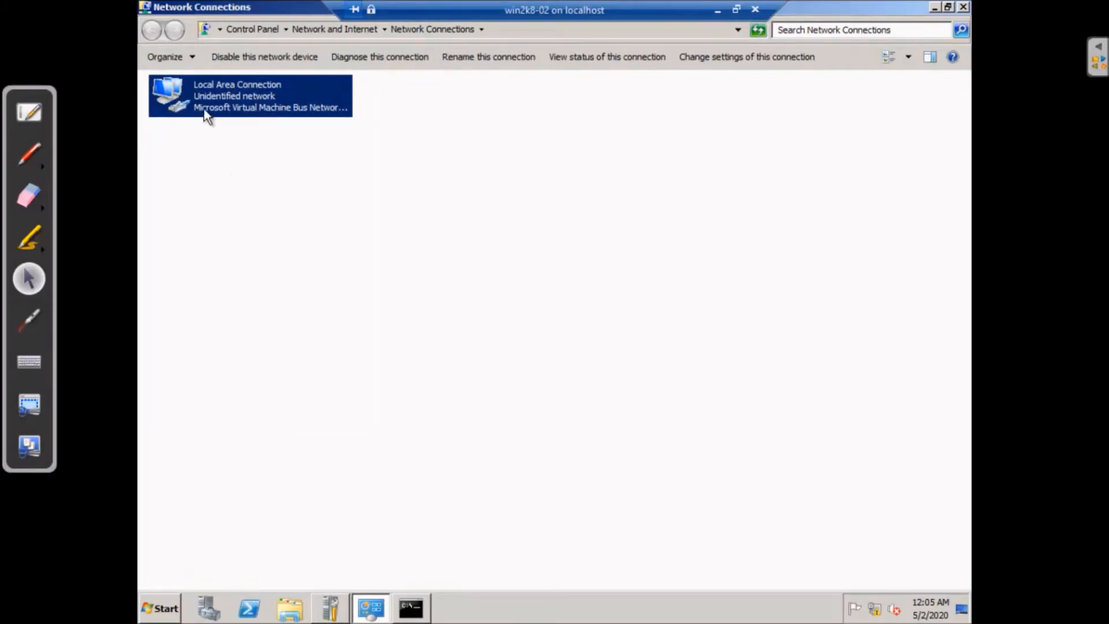
pyautogui.click(411, 608)
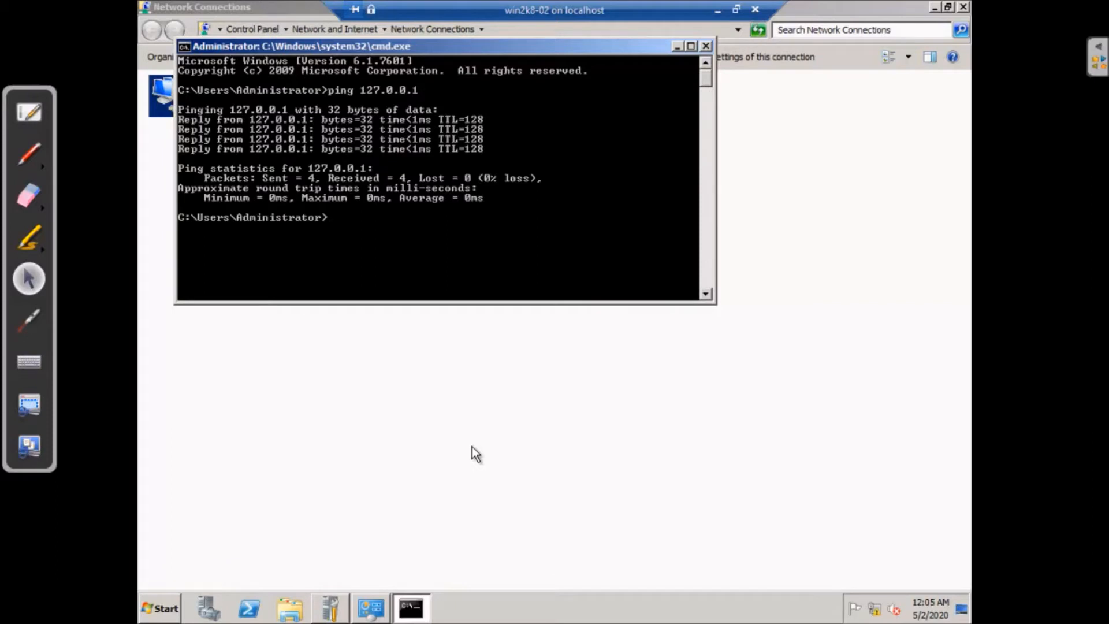
# Ping 192.168.3.5, recall the command, and select OpenBoard's red pen
pyautogui.write('ping 192.168.3.5')
pyautogui.press('Return')
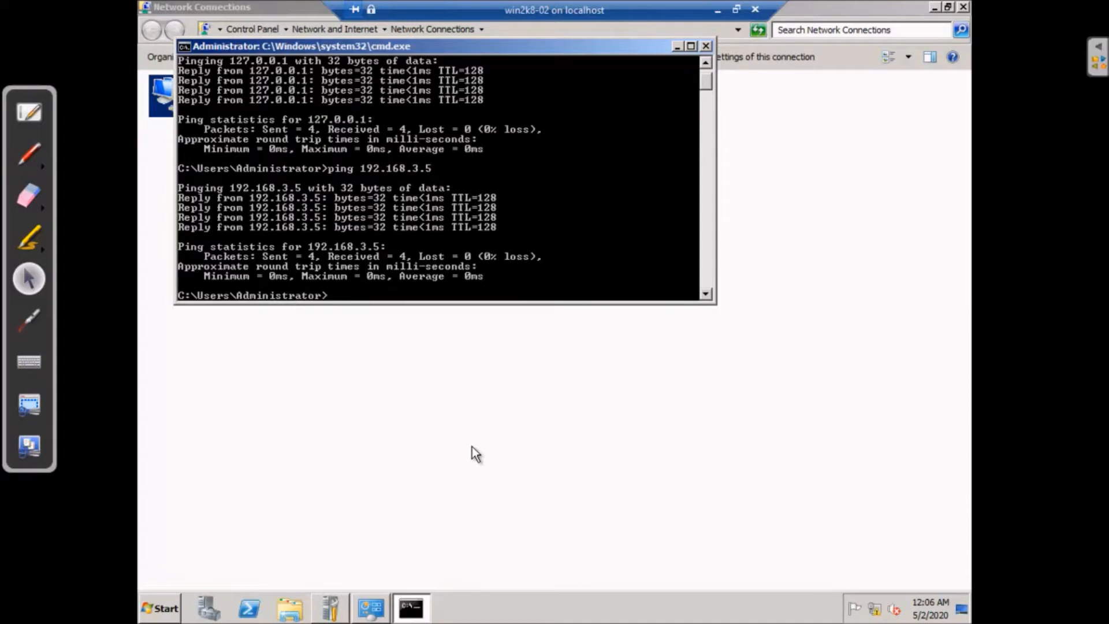
pyautogui.press('Up')
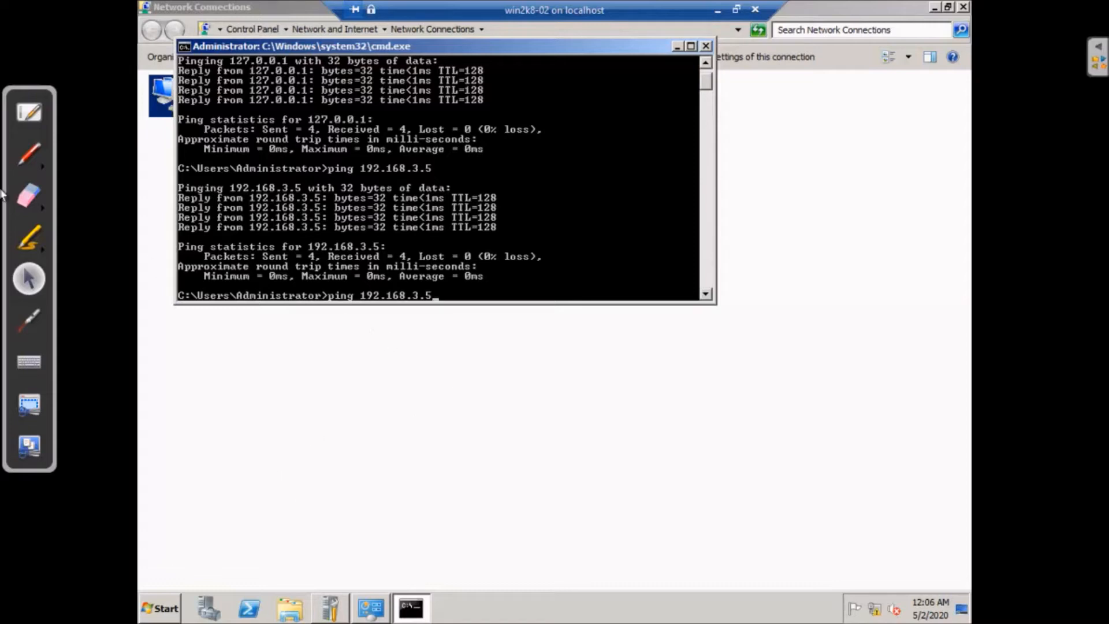
pyautogui.click(30, 155)
# Sketch a red diagram of boxes, an arrow and the word 'ping' over the screen
pyautogui.moveTo(238, 430)
pyautogui.mouseDown()
pyautogui.moveTo(280, 420)
pyautogui.moveTo(217, 463)
pyautogui.moveTo(232, 432)
pyautogui.mouseUp()
pyautogui.moveTo(368, 407)
pyautogui.mouseDown()
pyautogui.moveTo(383, 454)
pyautogui.moveTo(404, 460)
pyautogui.moveTo(383, 455)
pyautogui.mouseUp()
pyautogui.moveTo(495, 391); pyautogui.dragTo(500, 437)
pyautogui.moveTo(496, 396)
pyautogui.mouseDown()
pyautogui.moveTo(556, 438)
pyautogui.moveTo(495, 442)
pyautogui.mouseUp()
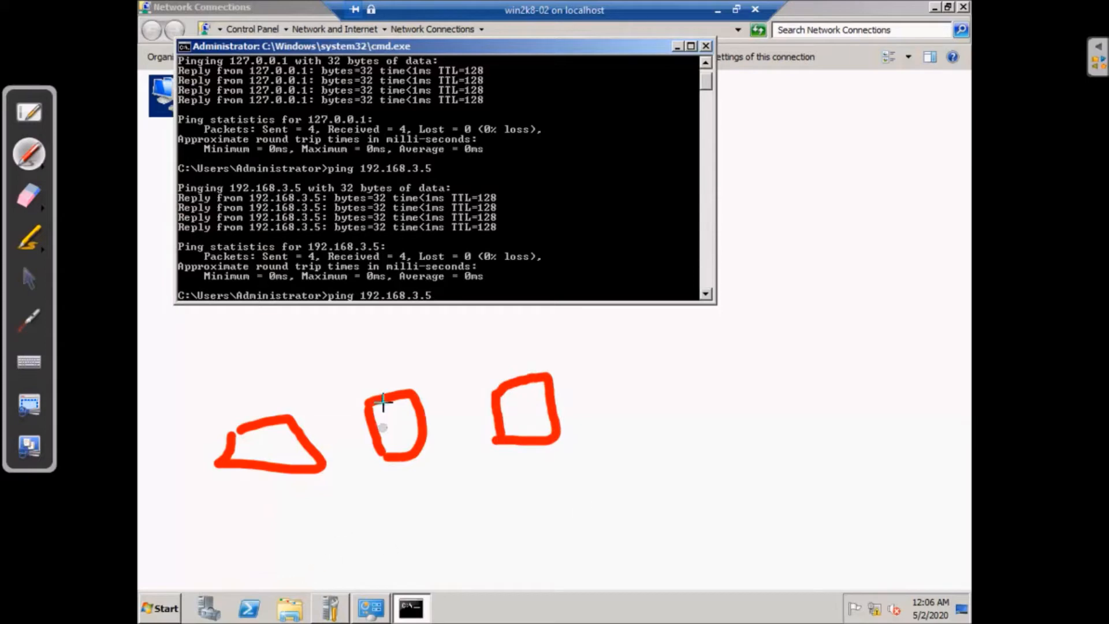
pyautogui.moveTo(300, 546)
pyautogui.mouseDown()
pyautogui.moveTo(227, 440)
pyautogui.moveTo(227, 423)
pyautogui.moveTo(269, 393)
pyautogui.moveTo(398, 404)
pyautogui.moveTo(523, 373)
pyautogui.moveTo(542, 395)
pyautogui.moveTo(547, 360)
pyautogui.moveTo(456, 332)
pyautogui.moveTo(341, 332)
pyautogui.moveTo(254, 392)
pyautogui.moveTo(292, 478)
pyautogui.moveTo(378, 515)
pyautogui.mouseUp()
pyautogui.moveTo(377, 503)
pyautogui.mouseDown()
pyautogui.moveTo(411, 520)
pyautogui.moveTo(366, 528)
pyautogui.mouseUp()
pyautogui.moveTo(442, 511)
pyautogui.mouseDown()
pyautogui.moveTo(455, 543)
pyautogui.moveTo(448, 528)
pyautogui.moveTo(478, 522)
pyautogui.moveTo(504, 490)
pyautogui.moveTo(528, 507)
pyautogui.moveTo(549, 503)
pyautogui.mouseUp()
pyautogui.click(466, 491)
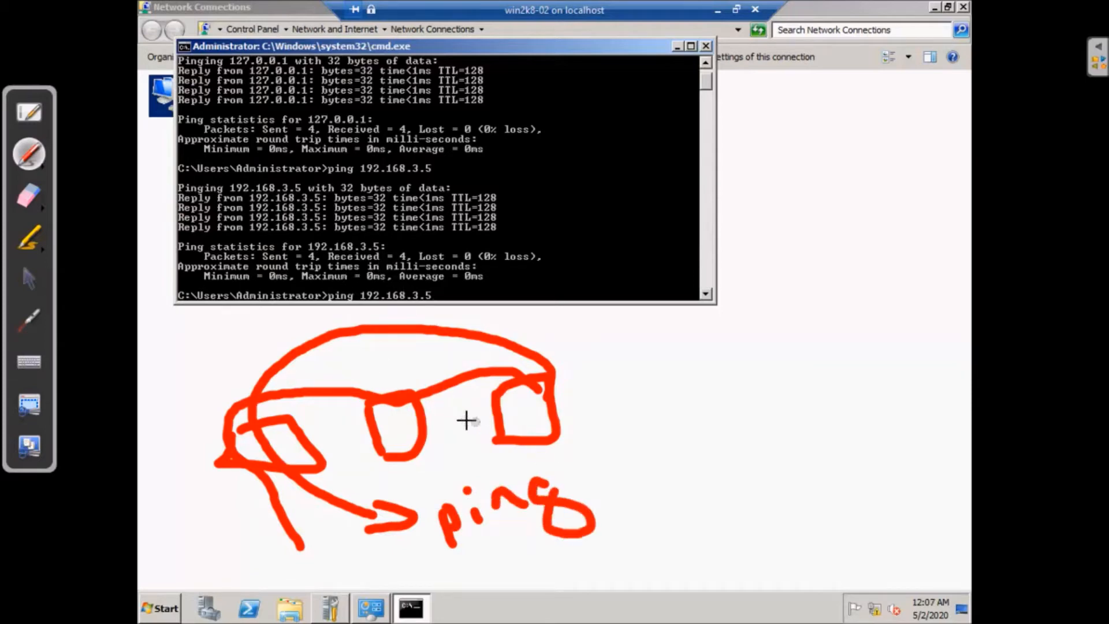
pyautogui.moveTo(385, 422); pyautogui.dragTo(411, 422)
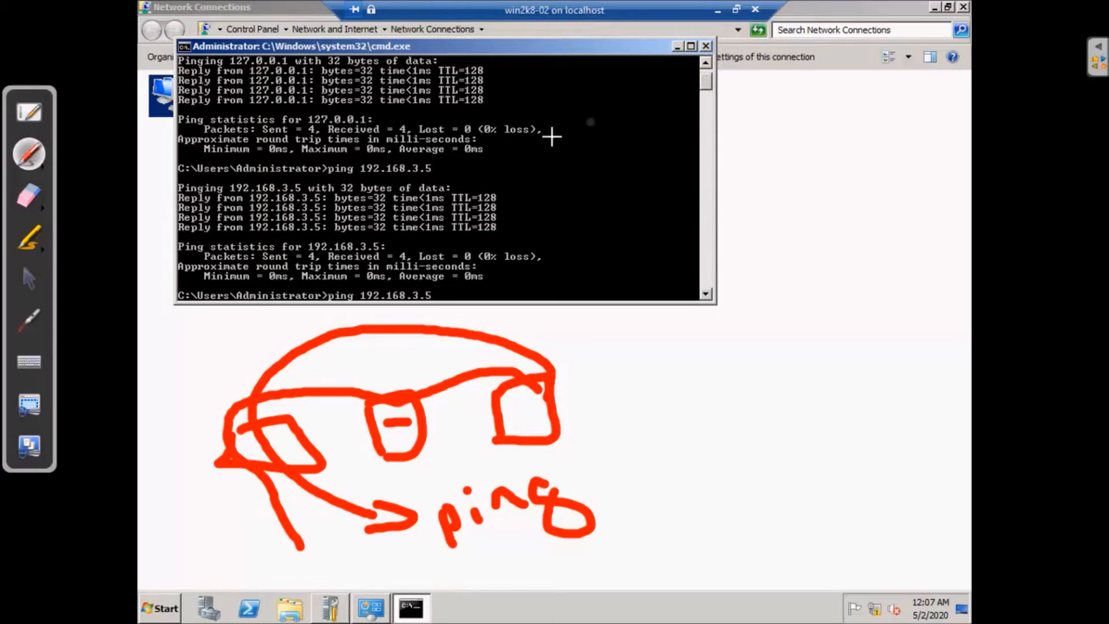
# Erase the red diagram and return to normal screen interaction
pyautogui.click(31, 200)
pyautogui.moveTo(223, 358)
pyautogui.mouseDown()
pyautogui.moveTo(452, 515)
pyautogui.moveTo(235, 463)
pyautogui.moveTo(432, 370)
pyautogui.moveTo(497, 504)
pyautogui.moveTo(575, 519)
pyautogui.mouseUp()
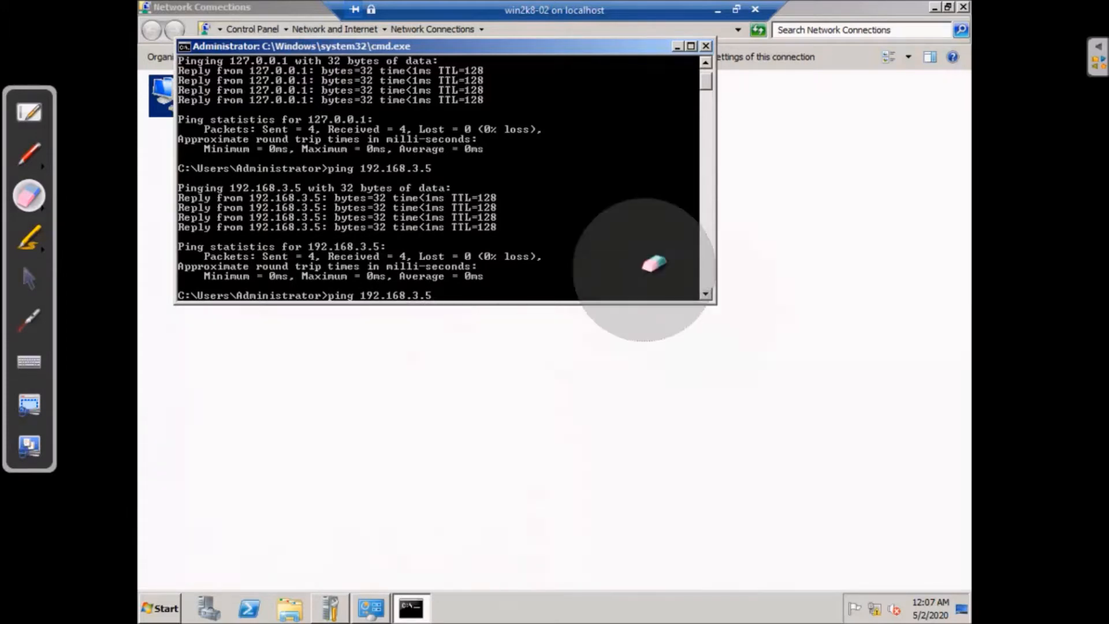
pyautogui.click(29, 278)
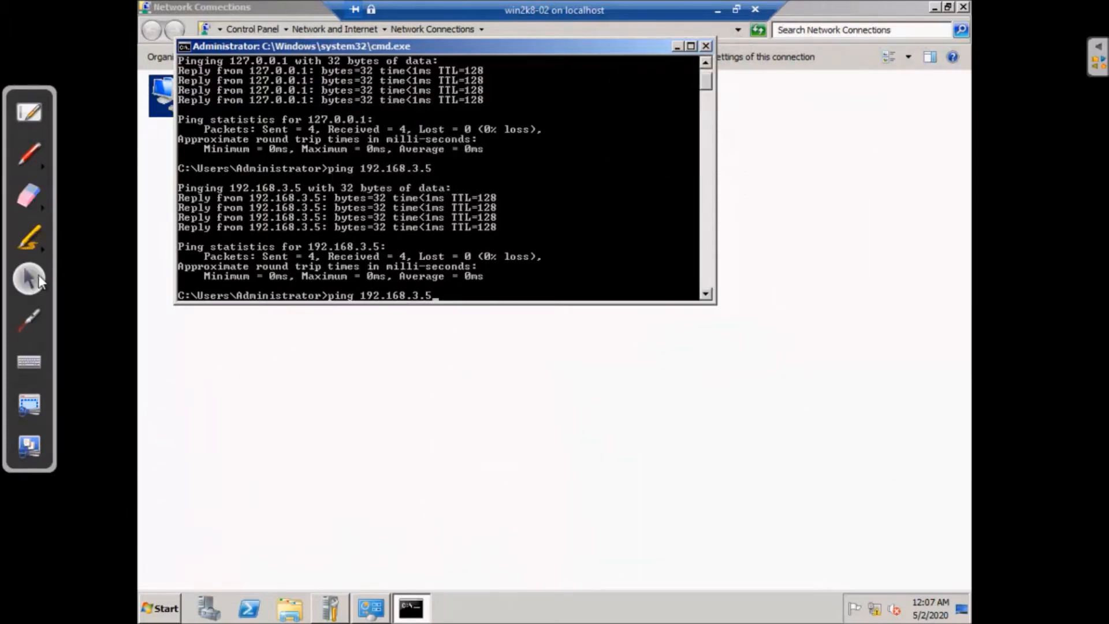
# Rerun the ping to 192.168.3.5, then close the command prompt
pyautogui.moveTo(704, 81); pyautogui.dragTo(702, 84)
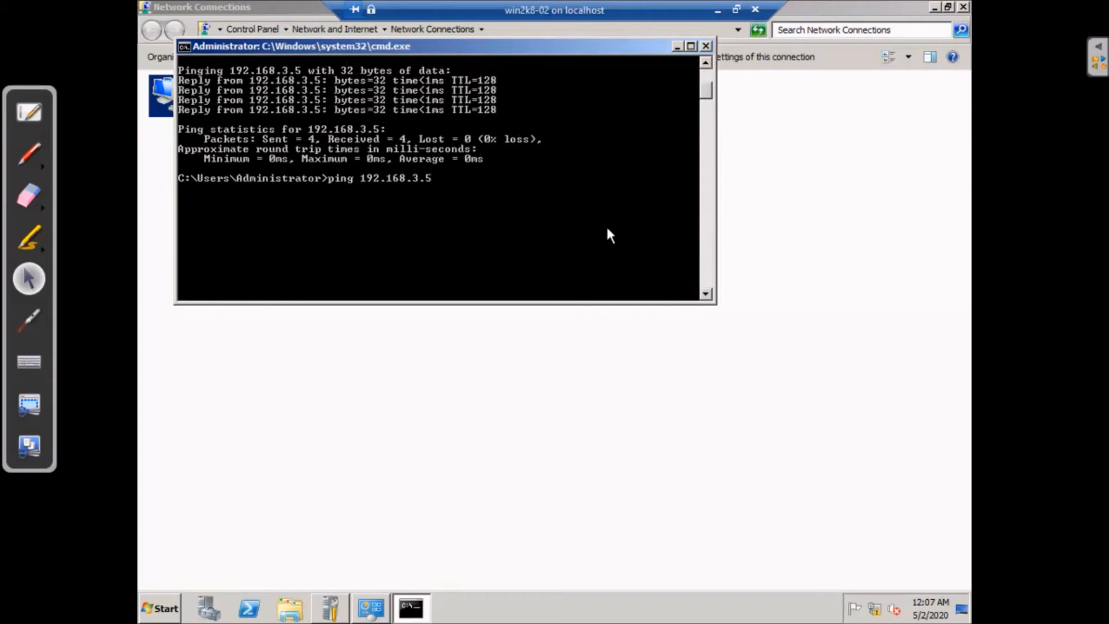
pyautogui.press('Return')
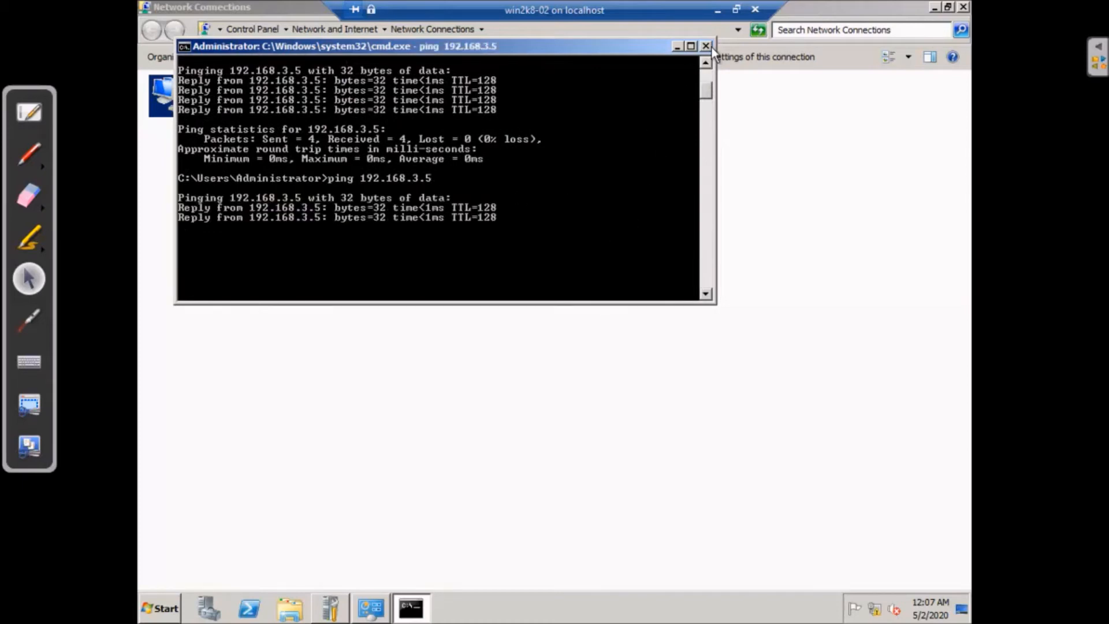
pyautogui.click(706, 47)
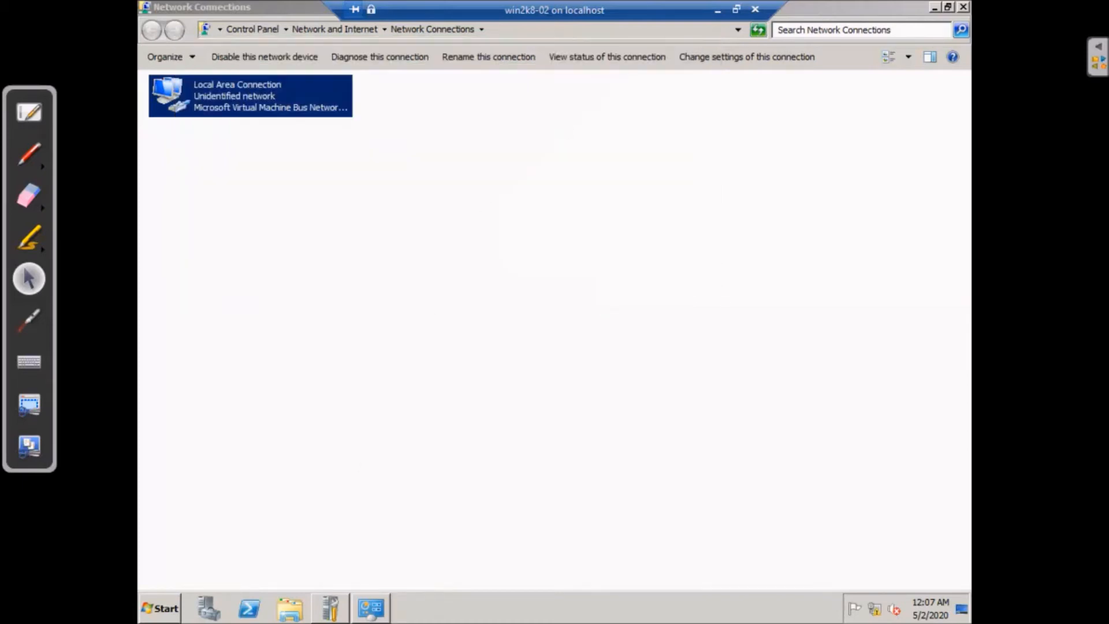
pyautogui.click(330, 607)
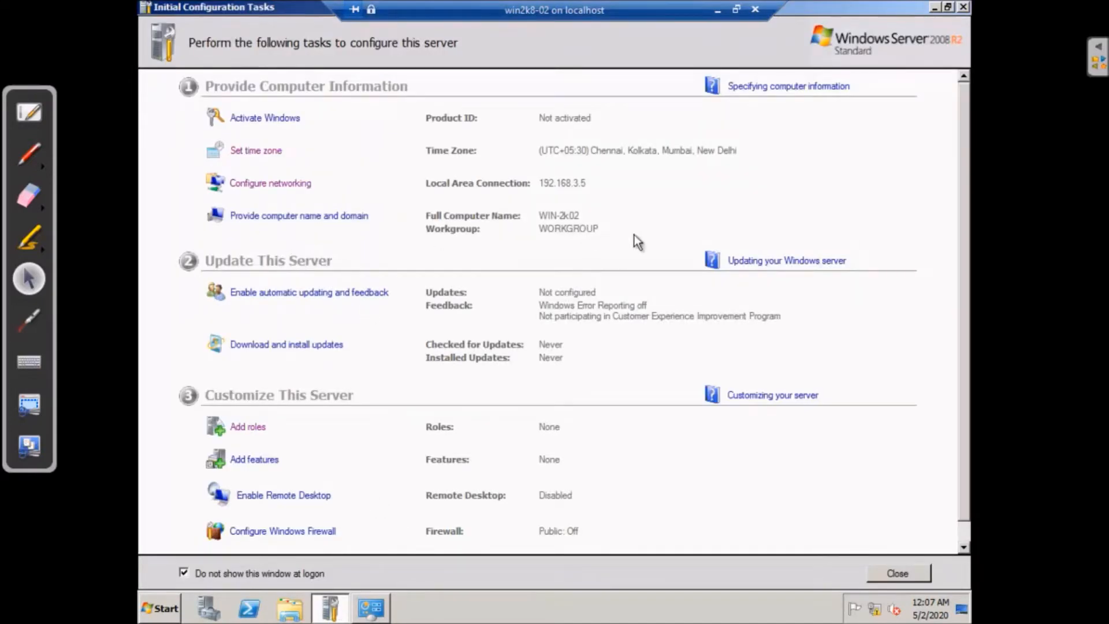
# Change the computer name from WIN-2k02 to vtc-dc1
pyautogui.click(350, 217)
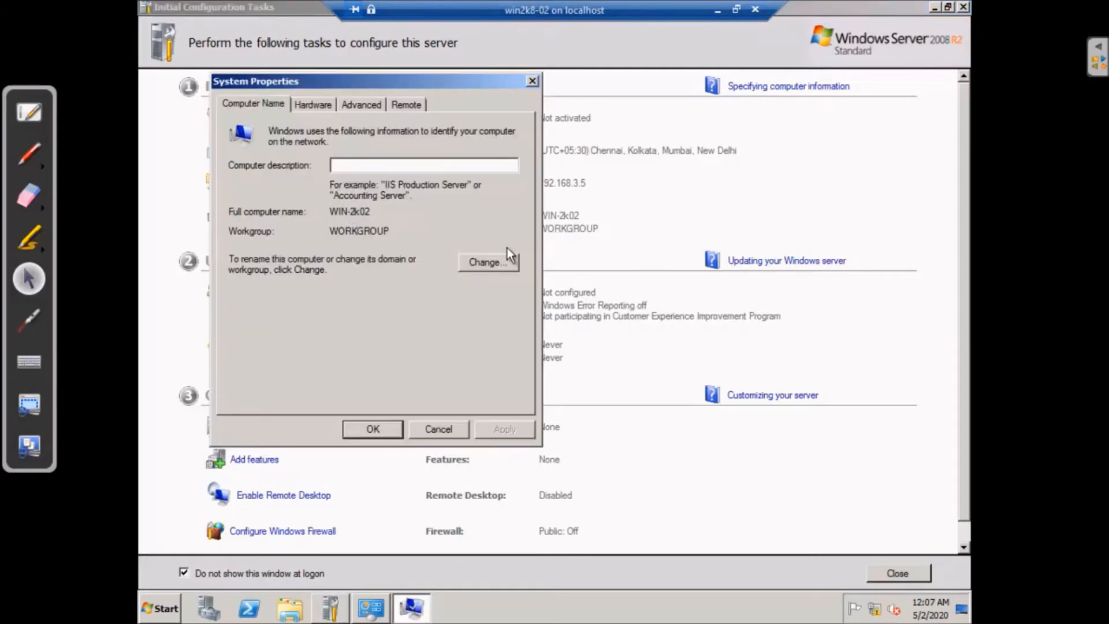
pyautogui.click(496, 261)
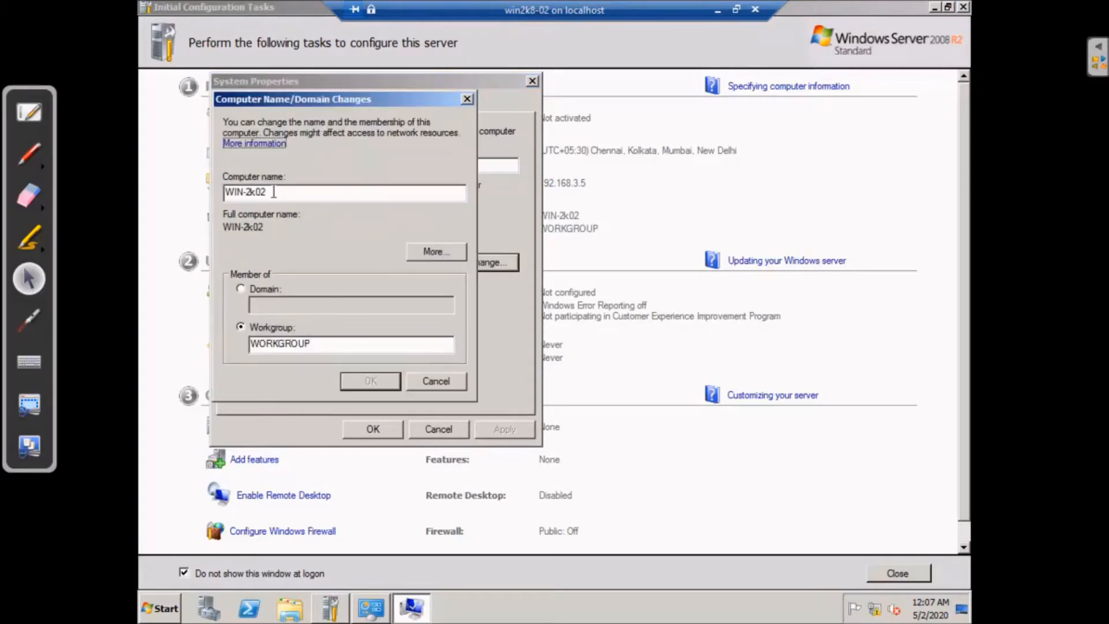
pyautogui.moveTo(276, 191); pyautogui.dragTo(179, 190)
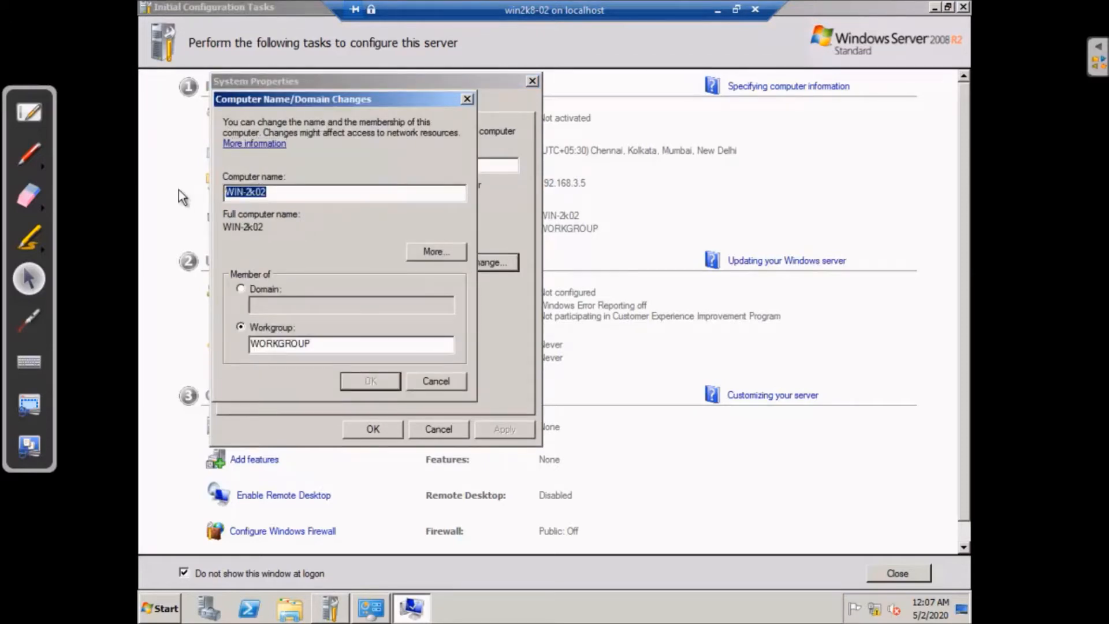
pyautogui.write('win')
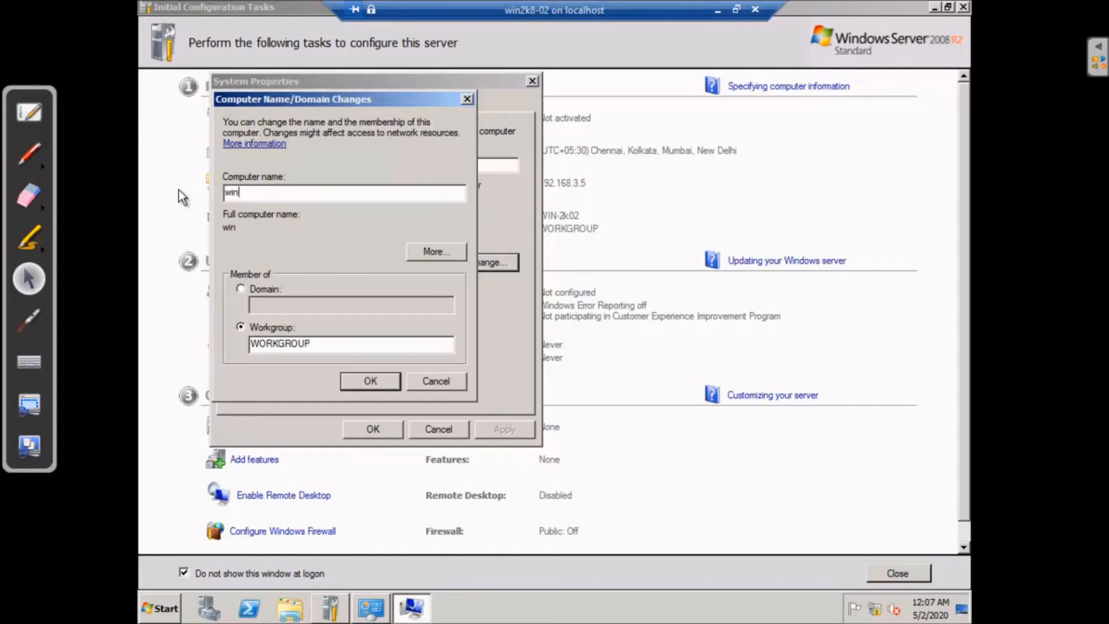
pyautogui.press('BackSpace')
pyautogui.press('BackSpace')
pyautogui.write('vtc-dc1')
pyautogui.click(380, 380)
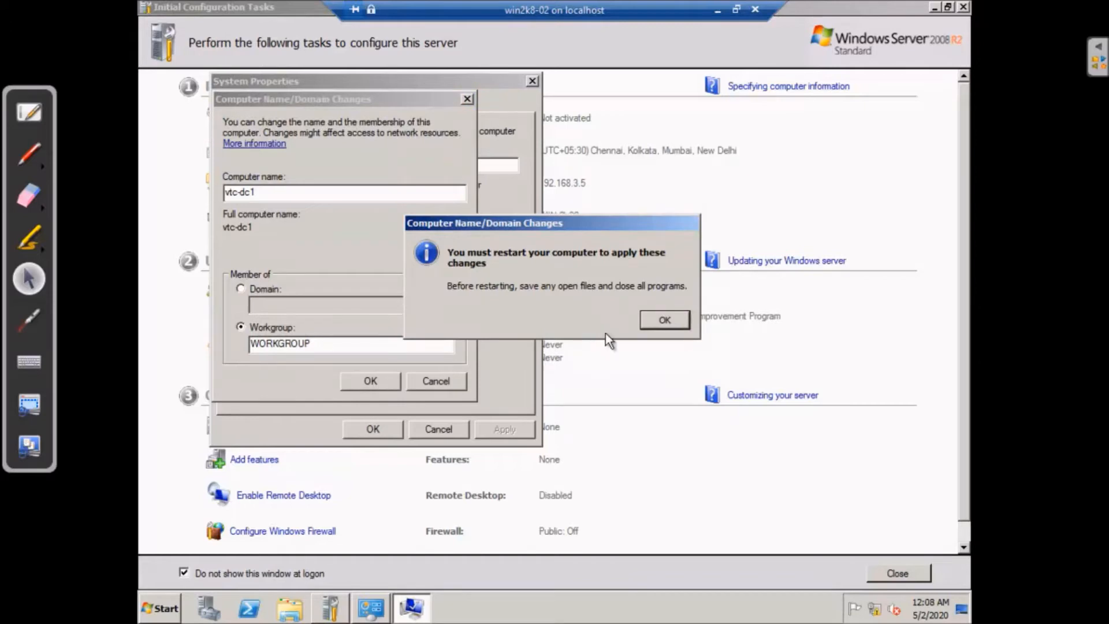
# Acknowledge the restart notice, close System Properties, and choose Restart Later
pyautogui.click(663, 321)
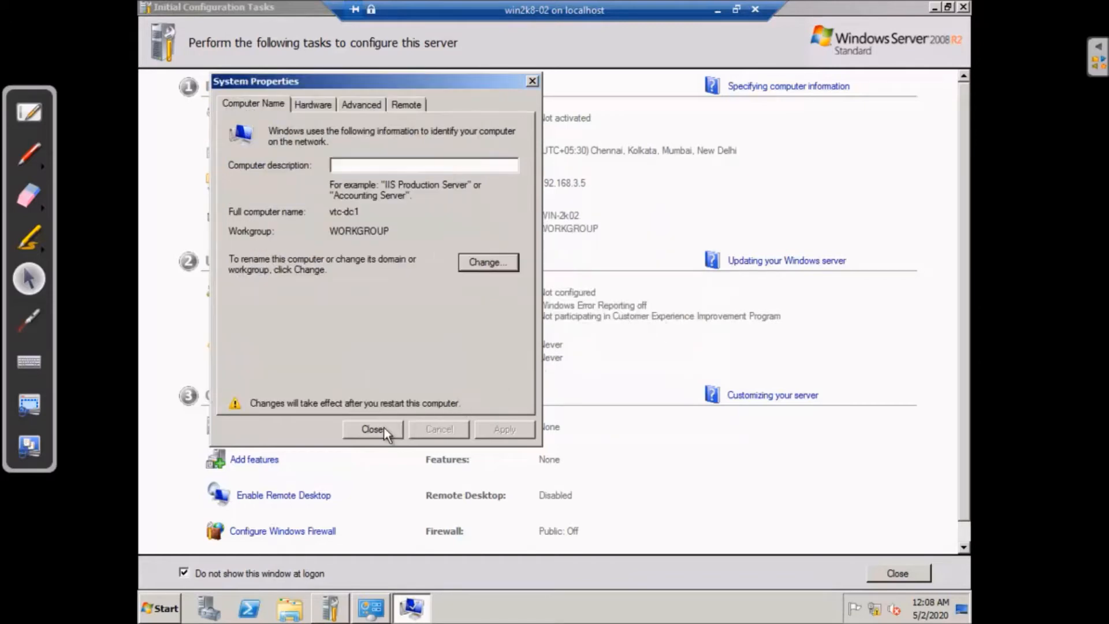
pyautogui.click(383, 427)
pyautogui.click(653, 317)
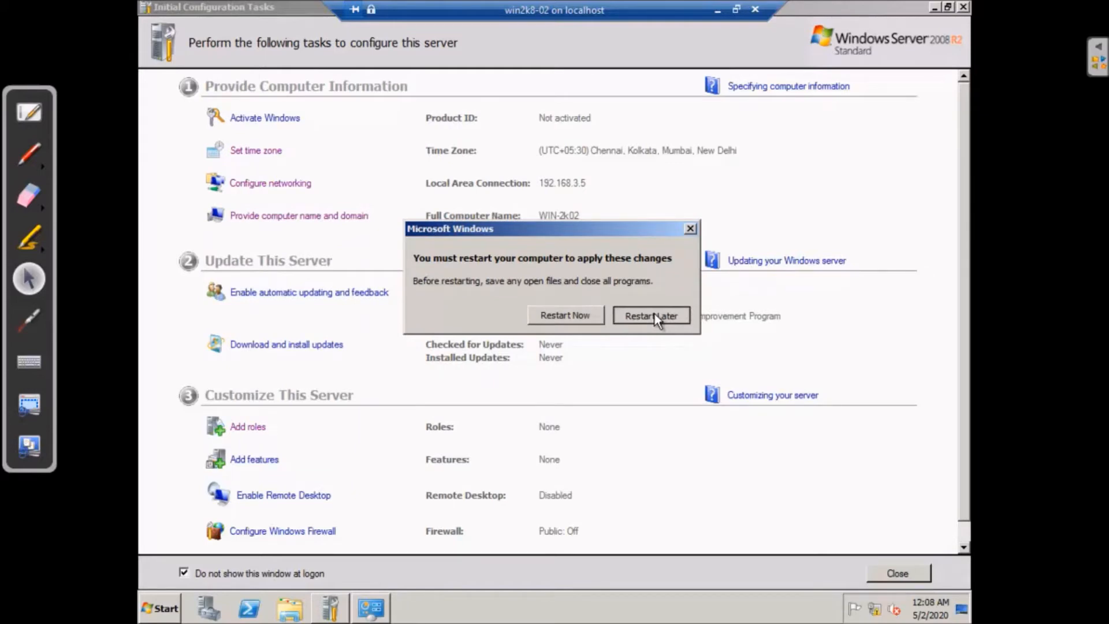
pyautogui.click(655, 317)
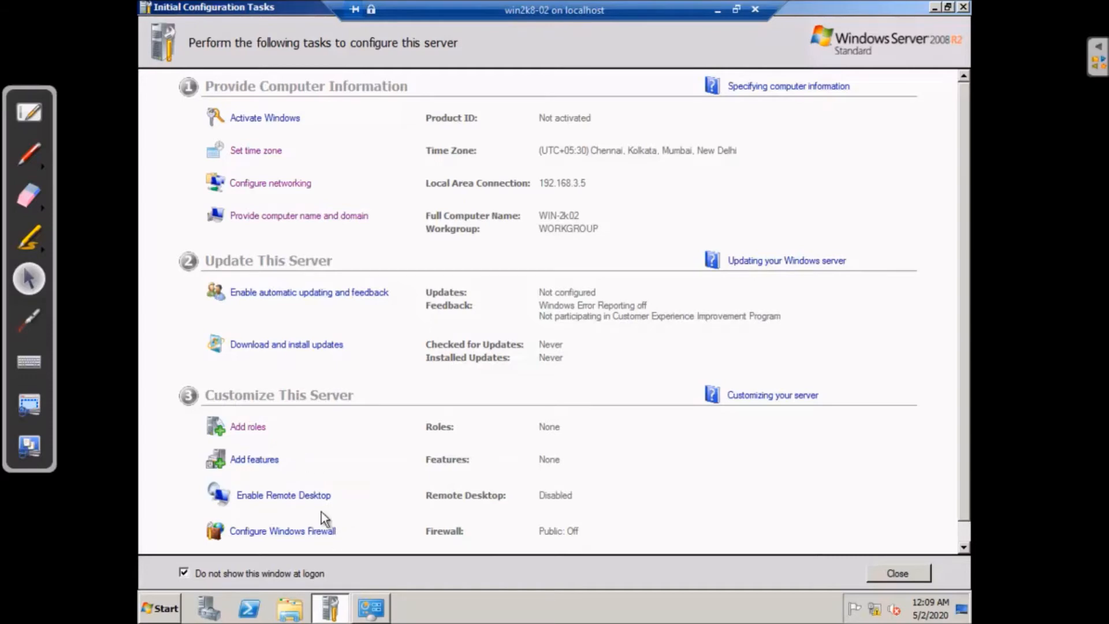
# Close Initial Configuration Tasks and Network Connections, then choose Restart from the Start menu
pyautogui.click(897, 573)
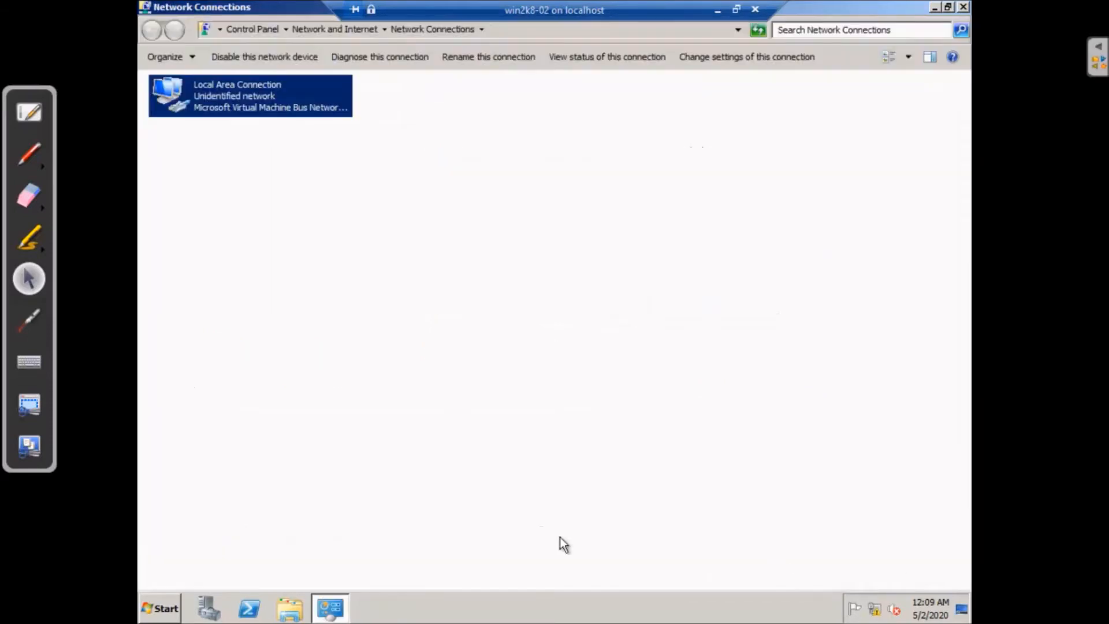
pyautogui.click(962, 6)
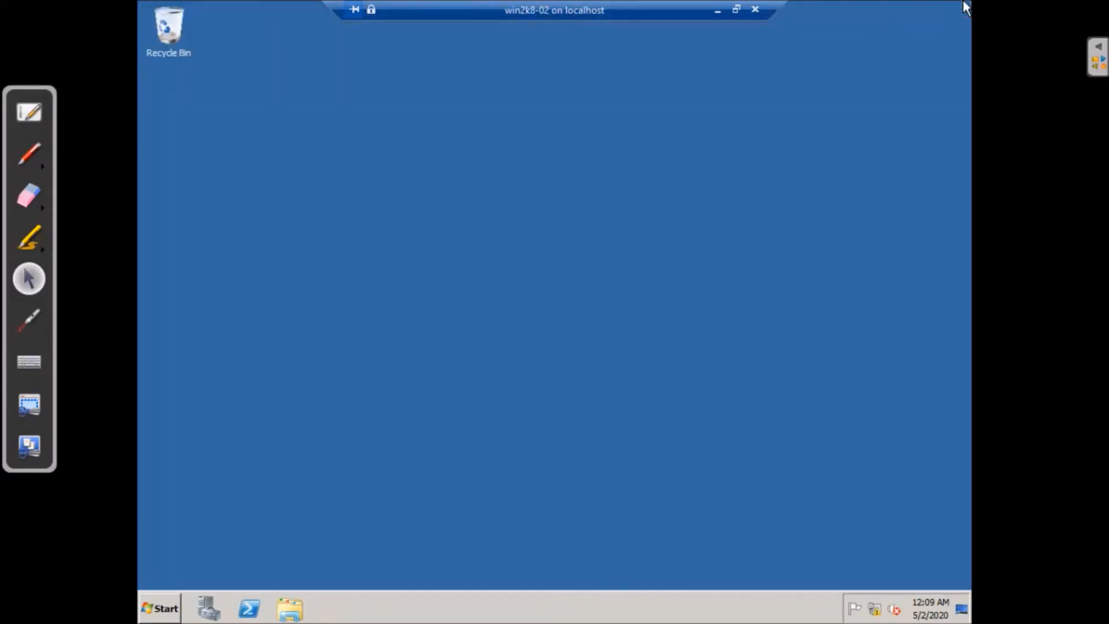
pyautogui.click(157, 609)
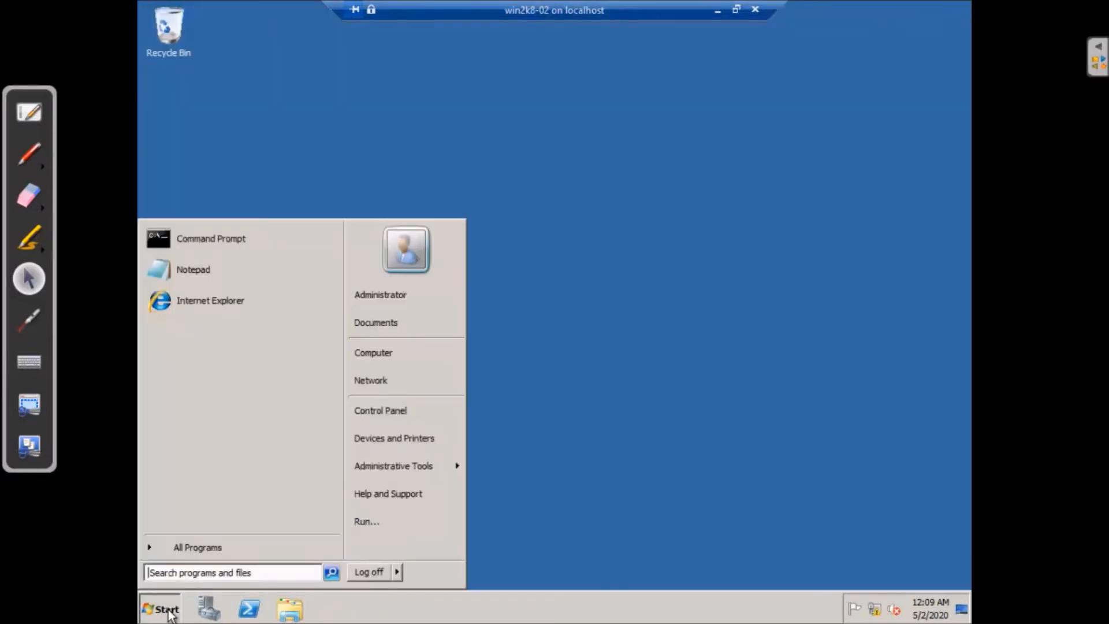
pyautogui.moveTo(398, 571)
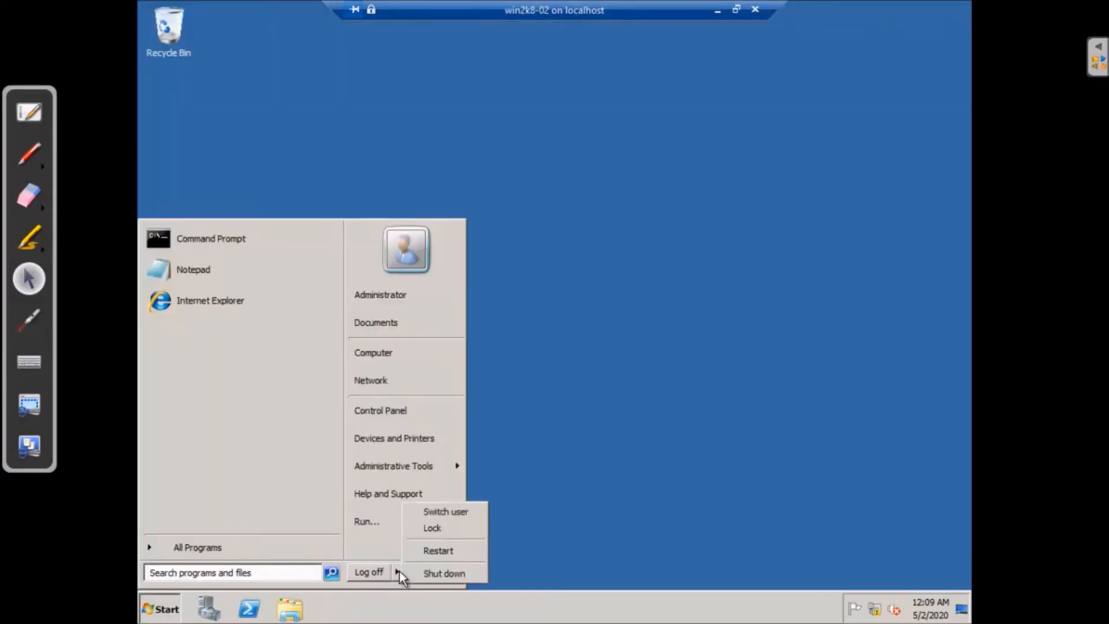
pyautogui.click(428, 552)
# Enter the shutdown comment 'k', confirm the restart, and minimize the VM session
pyautogui.click(445, 354)
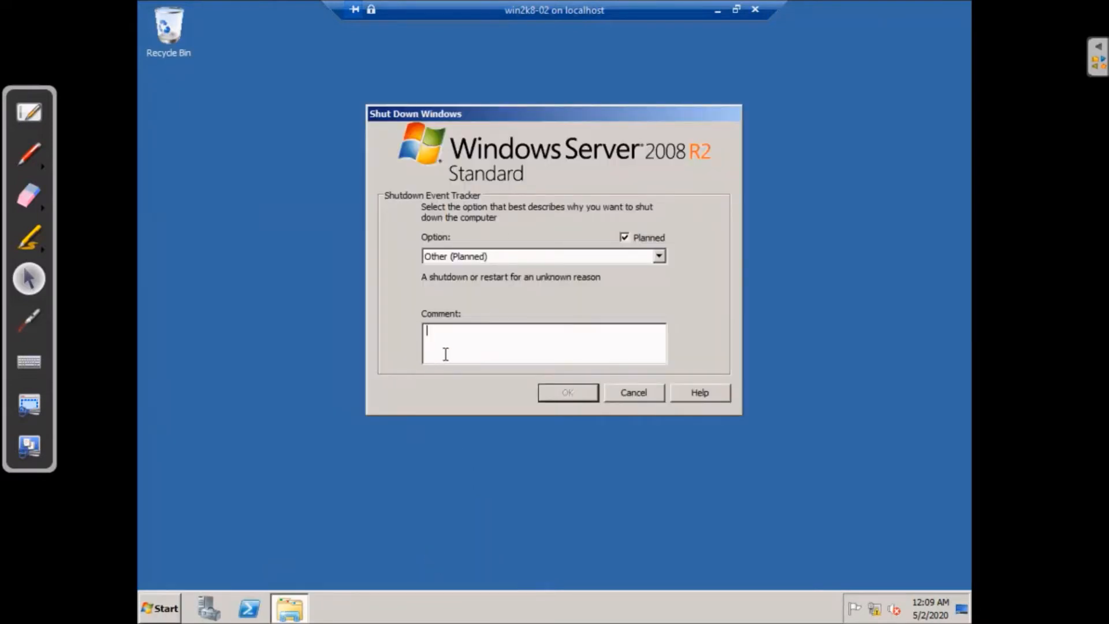
pyautogui.write('k')
pyautogui.click(577, 389)
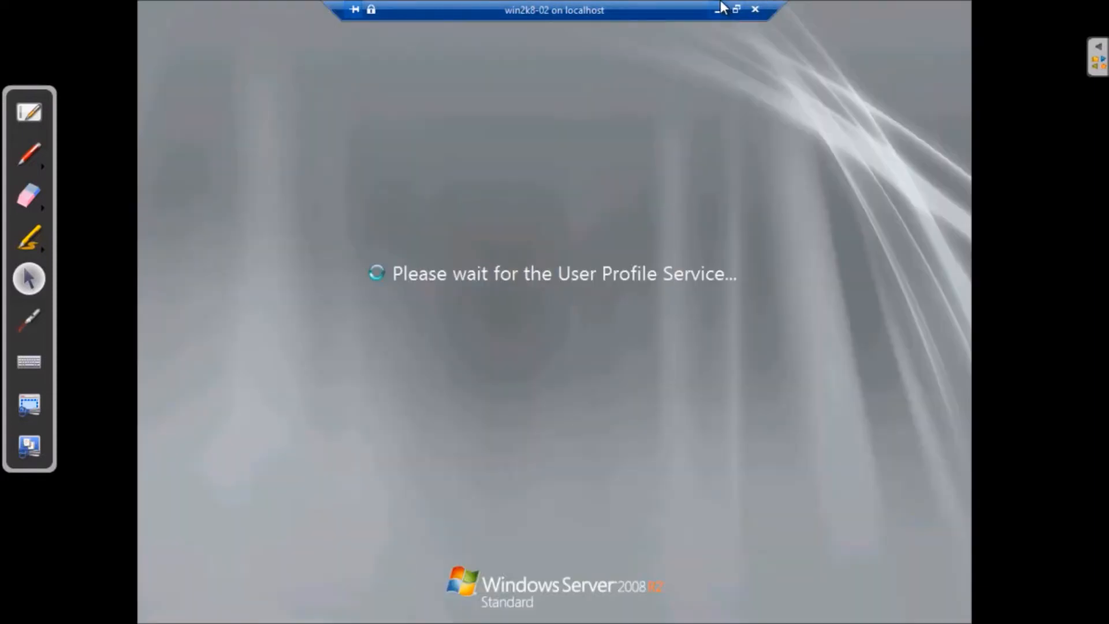
pyautogui.click(719, 8)
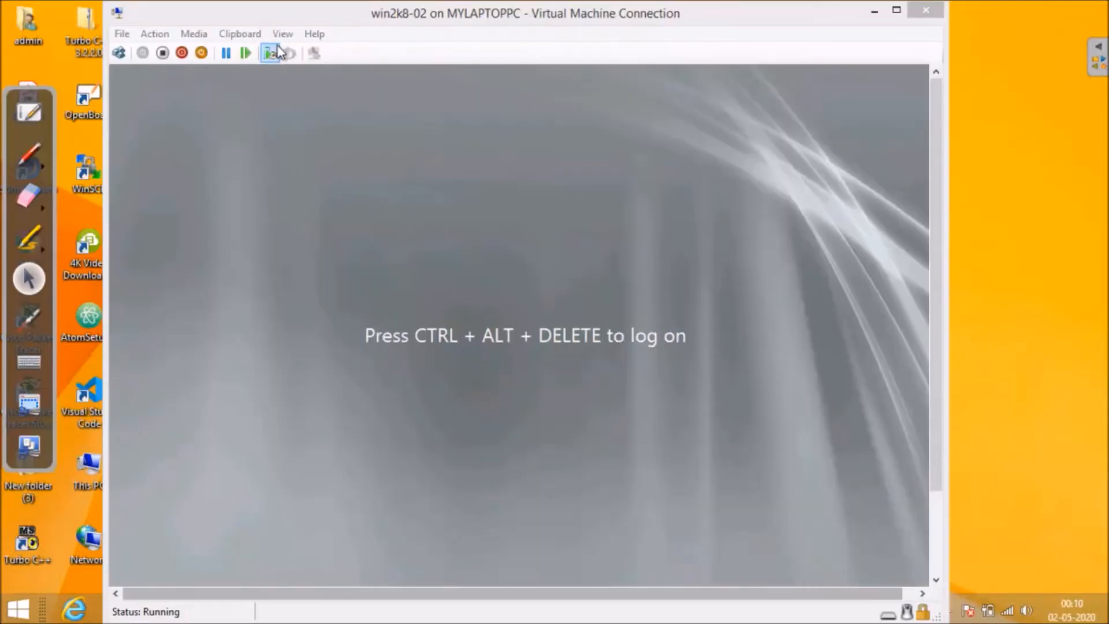
# Restore the virtual machine window and toggle full screen mode on and off
pyautogui.click(874, 11)
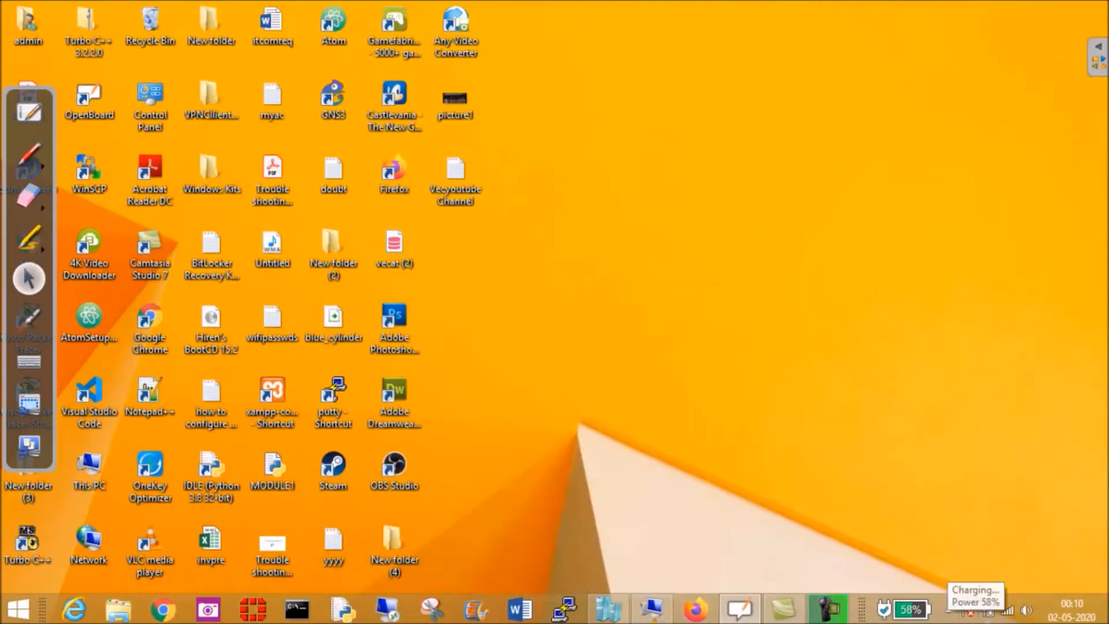
pyautogui.click(651, 609)
pyautogui.click(282, 33)
pyautogui.click(304, 55)
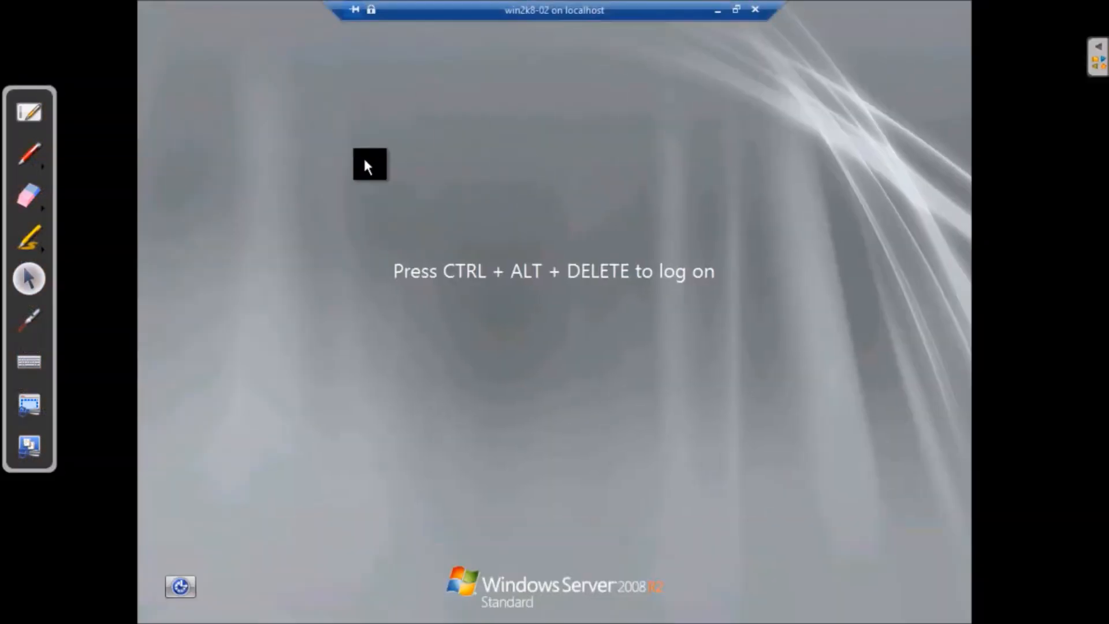
pyautogui.click(736, 9)
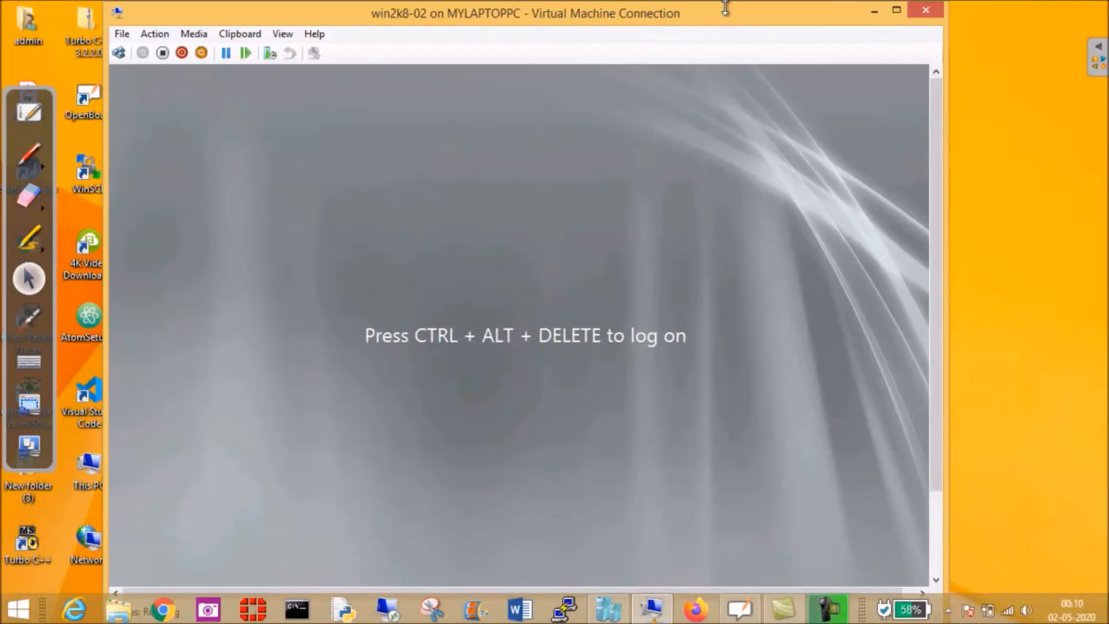
# Send Ctrl+Alt+Delete and log on as Administrator with the account password
pyautogui.click(165, 34)
pyautogui.click(185, 52)
pyautogui.write('P@ss')
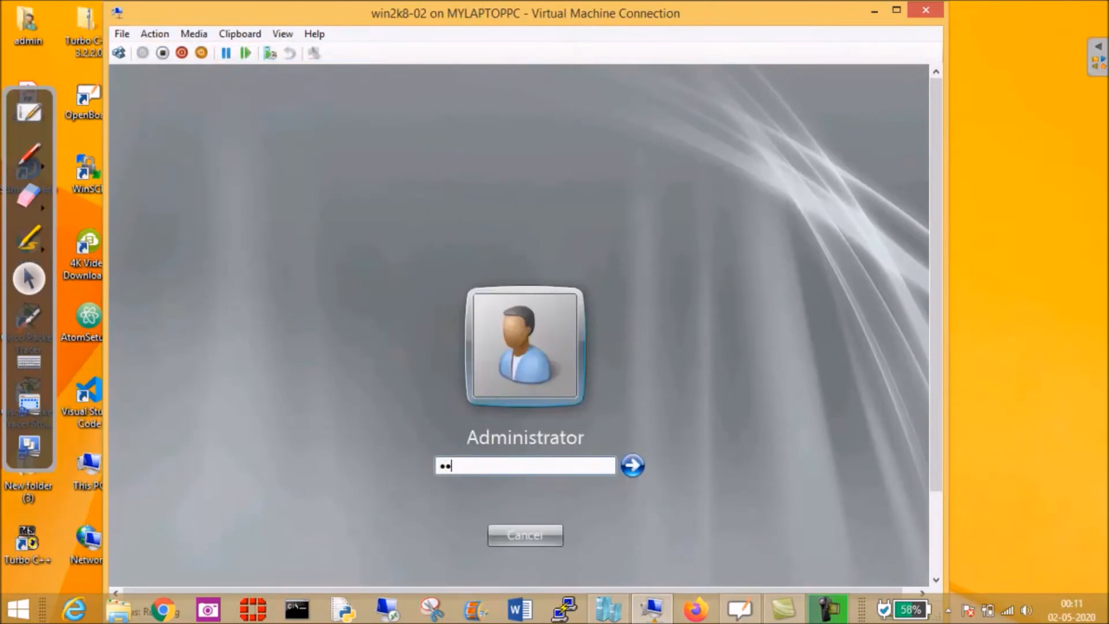
pyautogui.press('BackSpace')
pyautogui.press('BackSpace')
pyautogui.press('BackSpace')
pyautogui.press('BackSpace')
pyautogui.write('P@ssw0rd')
pyautogui.click(637, 462)
pyautogui.click(283, 35)
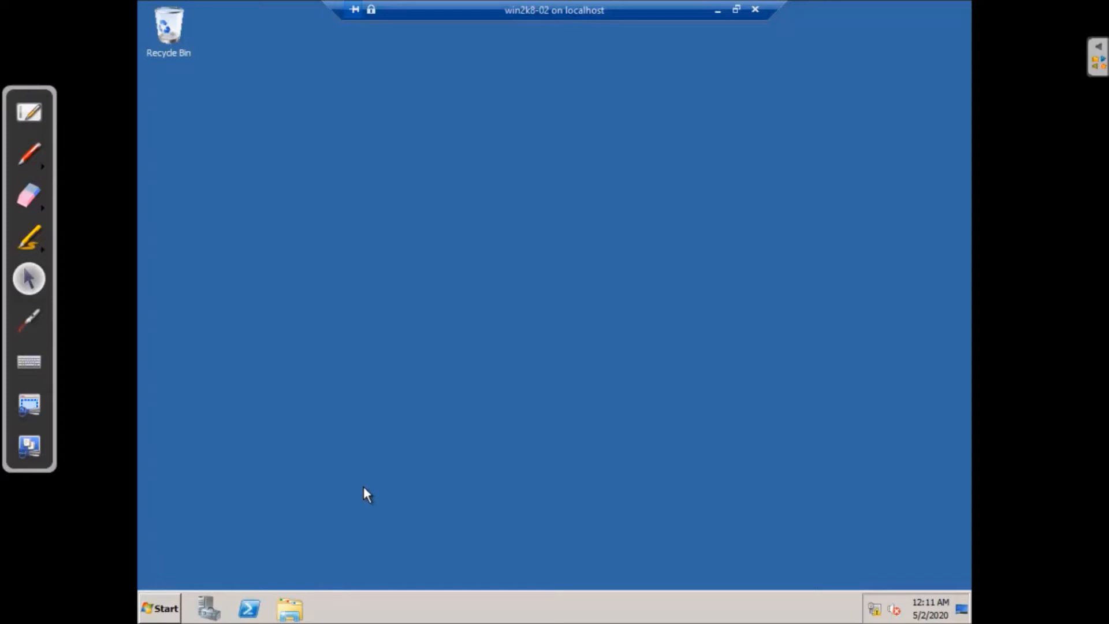
pyautogui.click(208, 609)
# Bring the remote session back and launch Server Manager
pyautogui.click(718, 9)
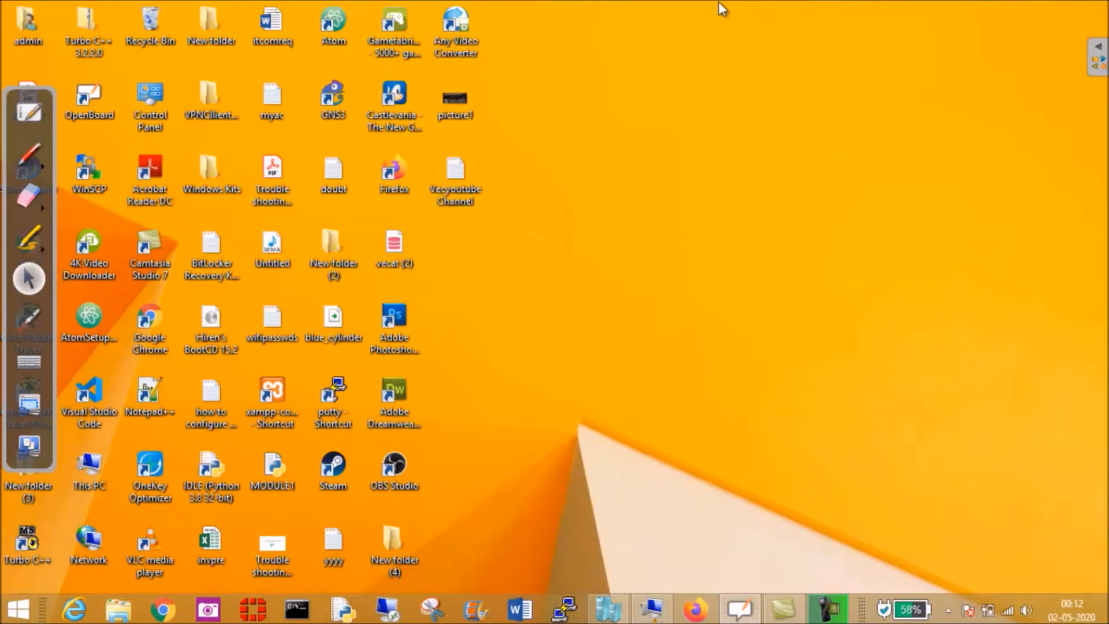
pyautogui.hotkey('alt', 'Tab')
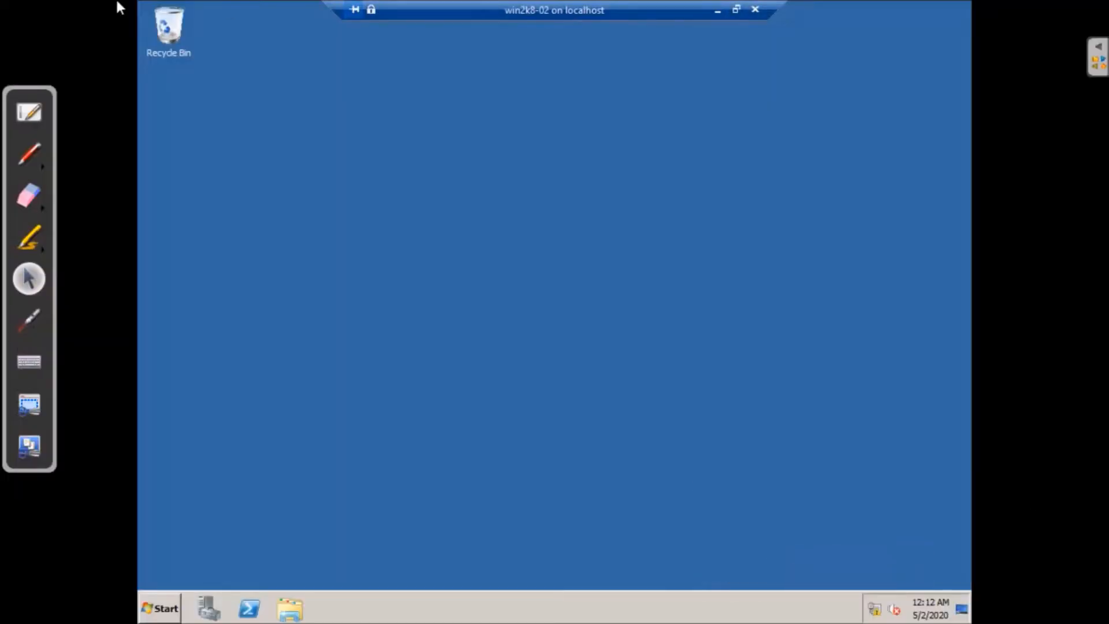
pyautogui.click(205, 611)
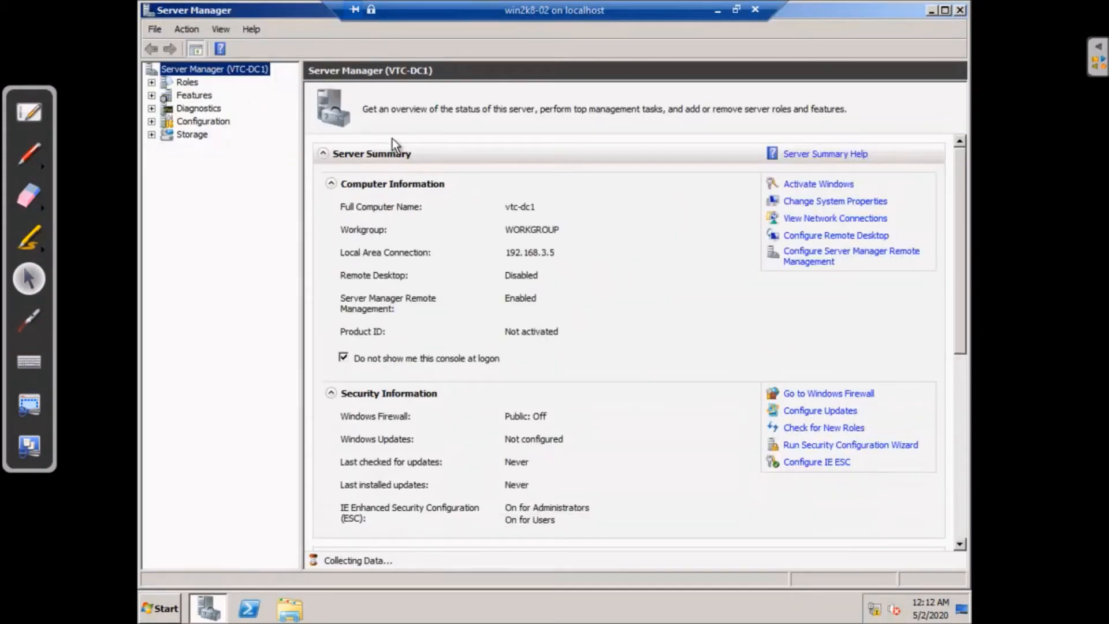
# Look through the Roles, Features and Diagnostics pages, then start Add Roles
pyautogui.click(183, 84)
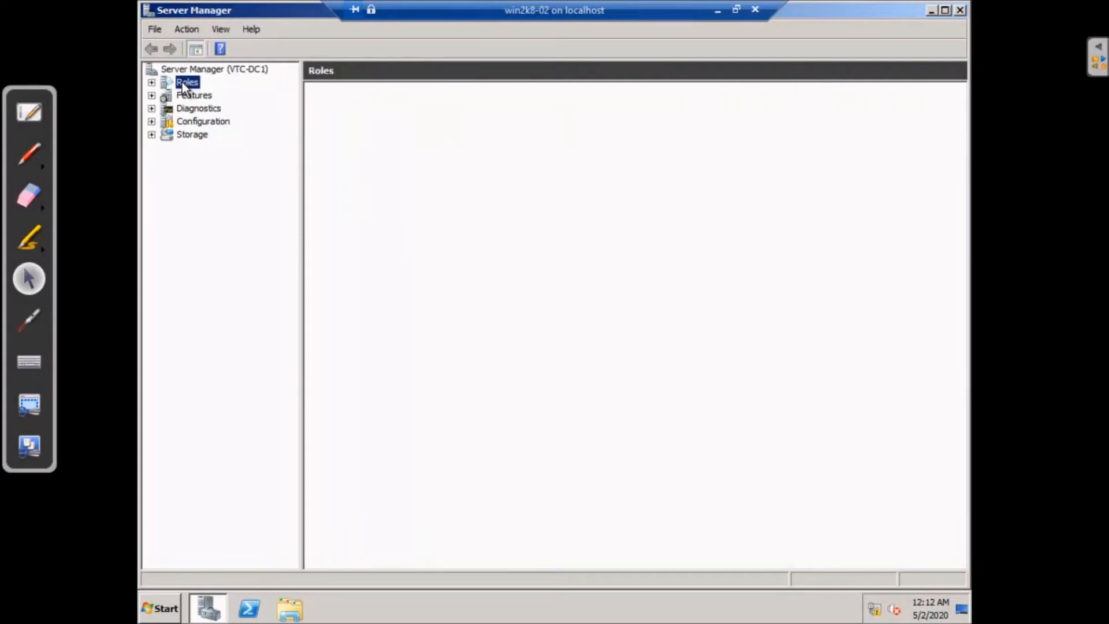
pyautogui.click(190, 95)
pyautogui.click(193, 108)
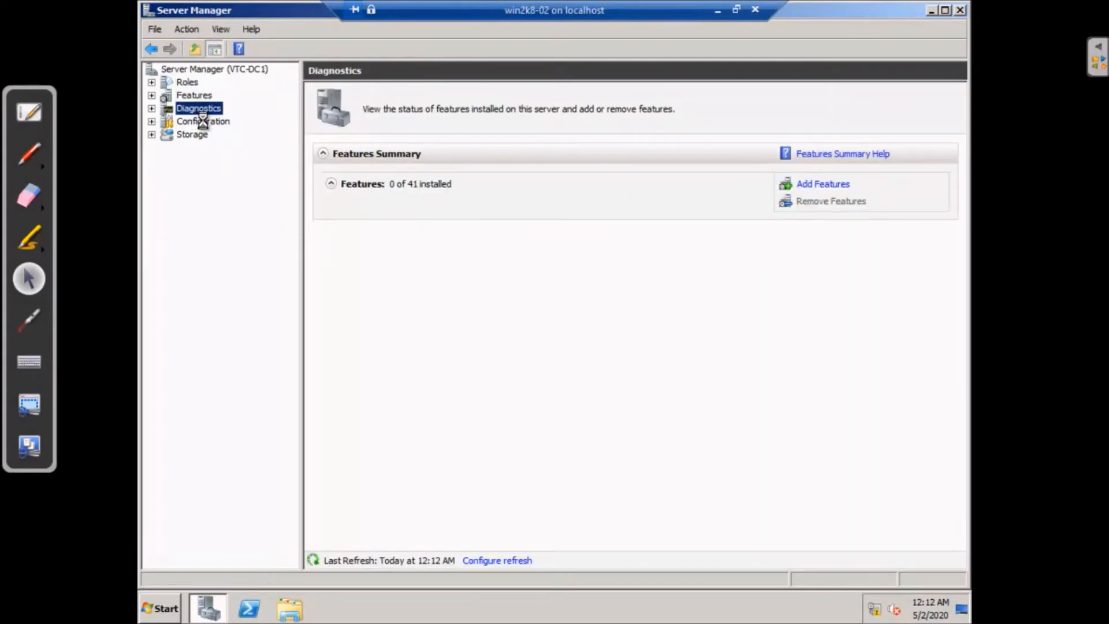
pyautogui.click(188, 83)
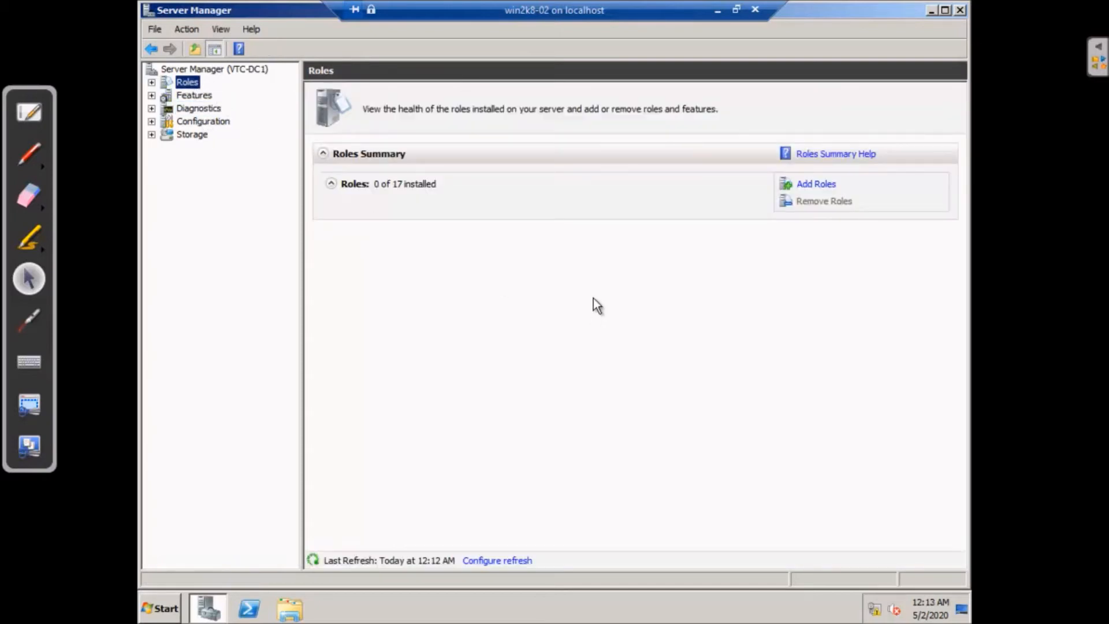
pyautogui.click(816, 186)
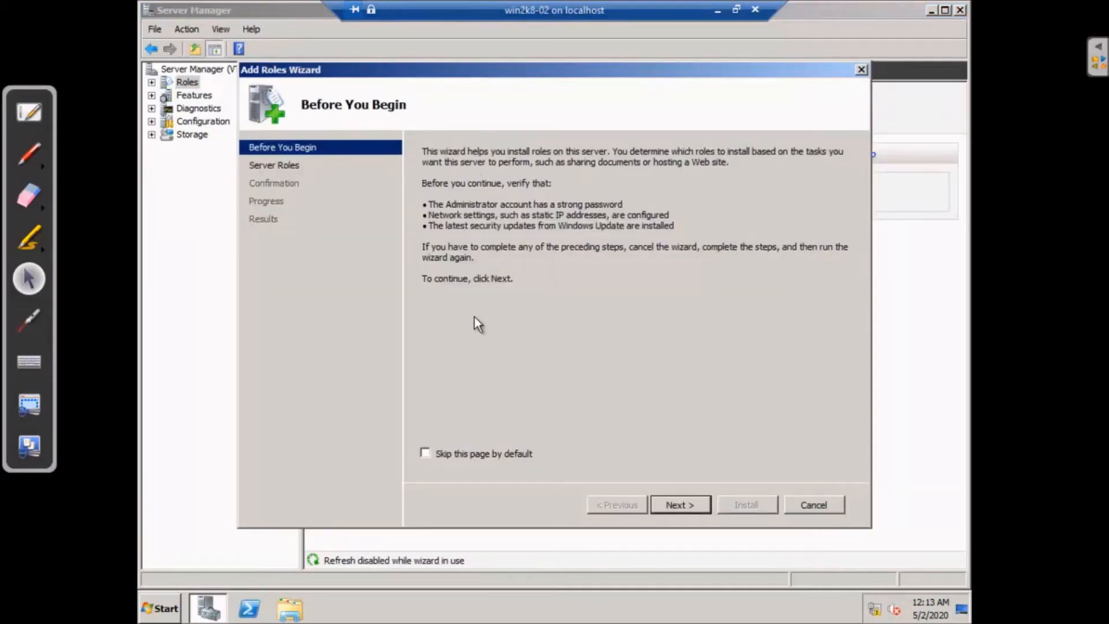
# Tick Active Directory Domain Services, accept the required .NET Framework 3.5.1 features, and continue
pyautogui.click(685, 500)
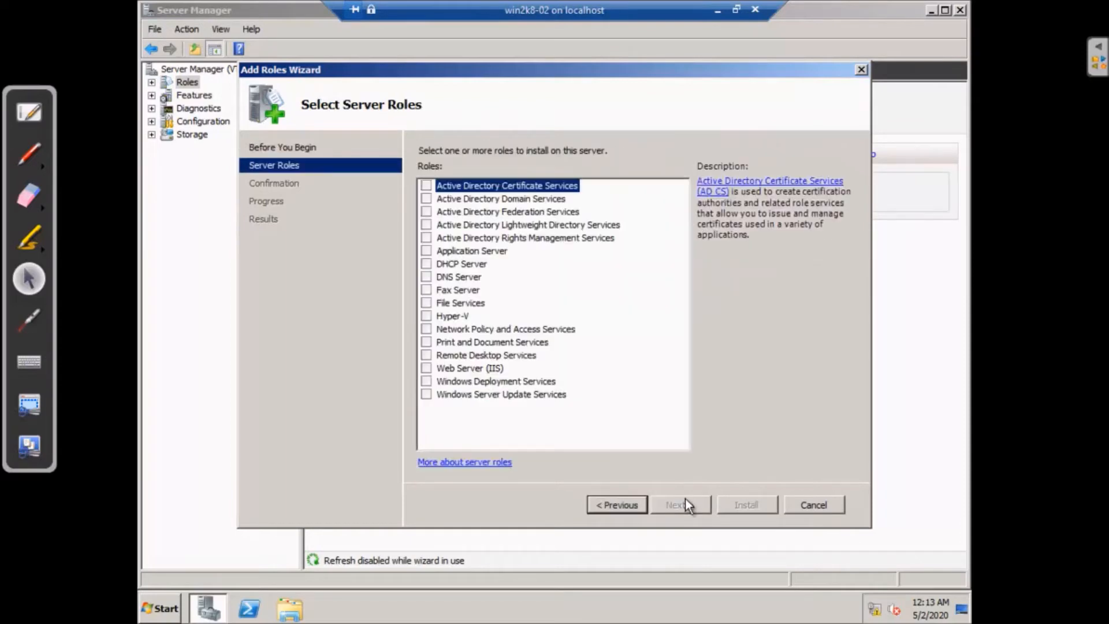
pyautogui.click(428, 201)
pyautogui.click(426, 199)
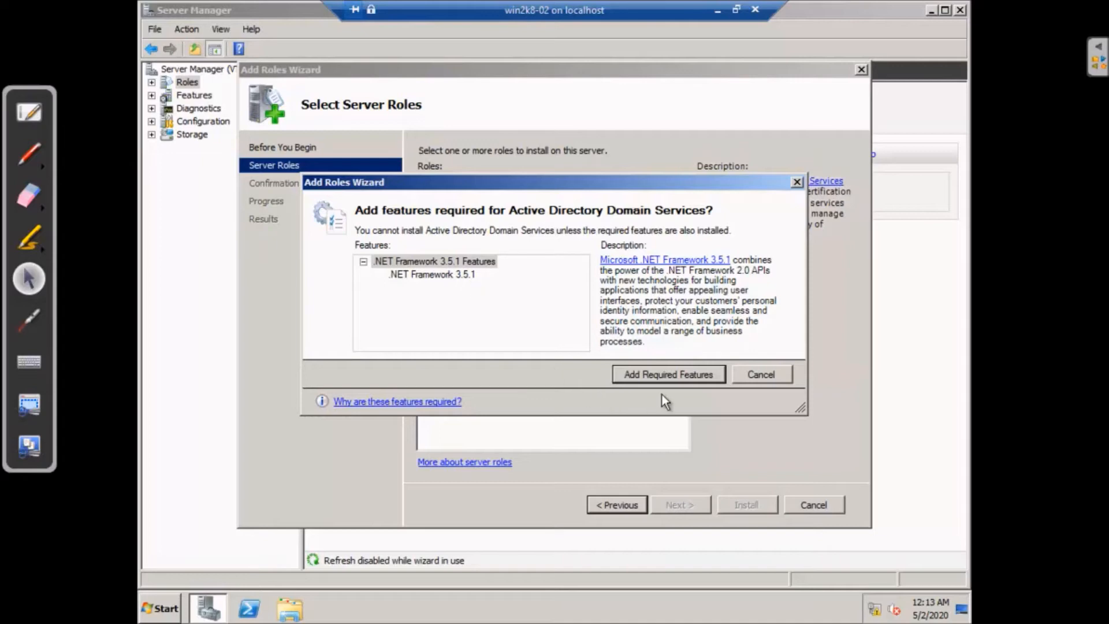
pyautogui.click(669, 376)
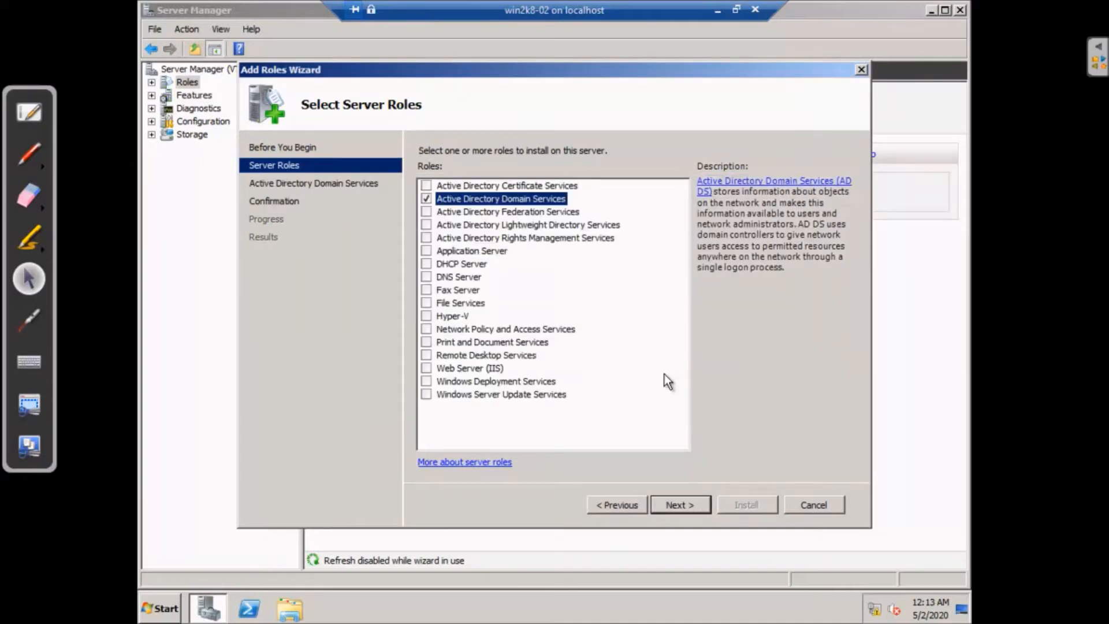
pyautogui.click(679, 507)
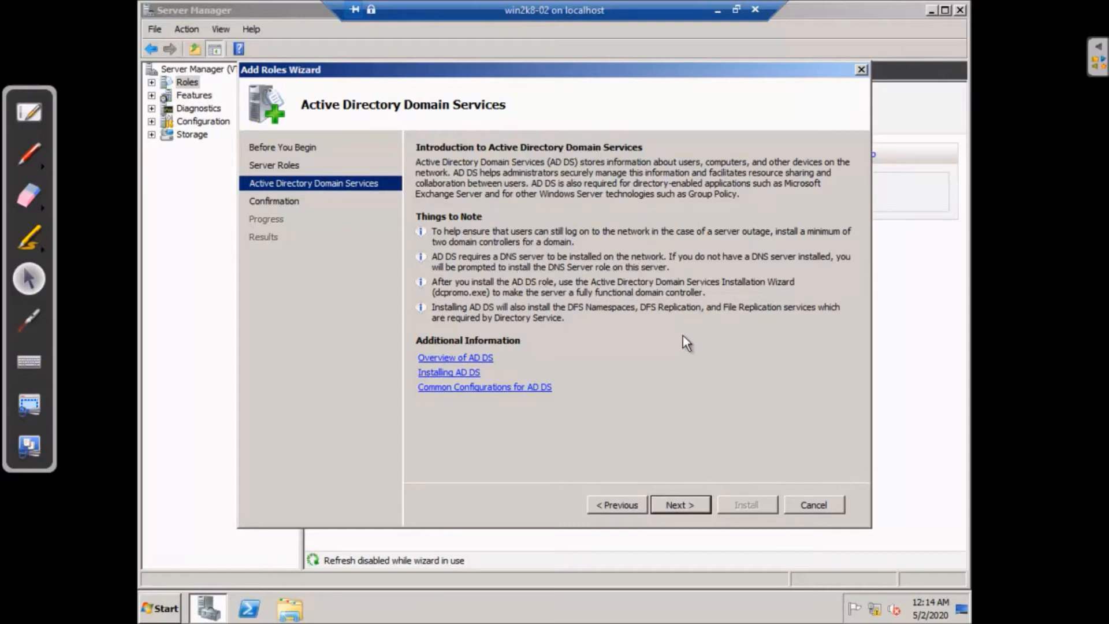
# Install AD DS and .NET Framework 3.5.1, minimizing the session while it runs
pyautogui.click(681, 505)
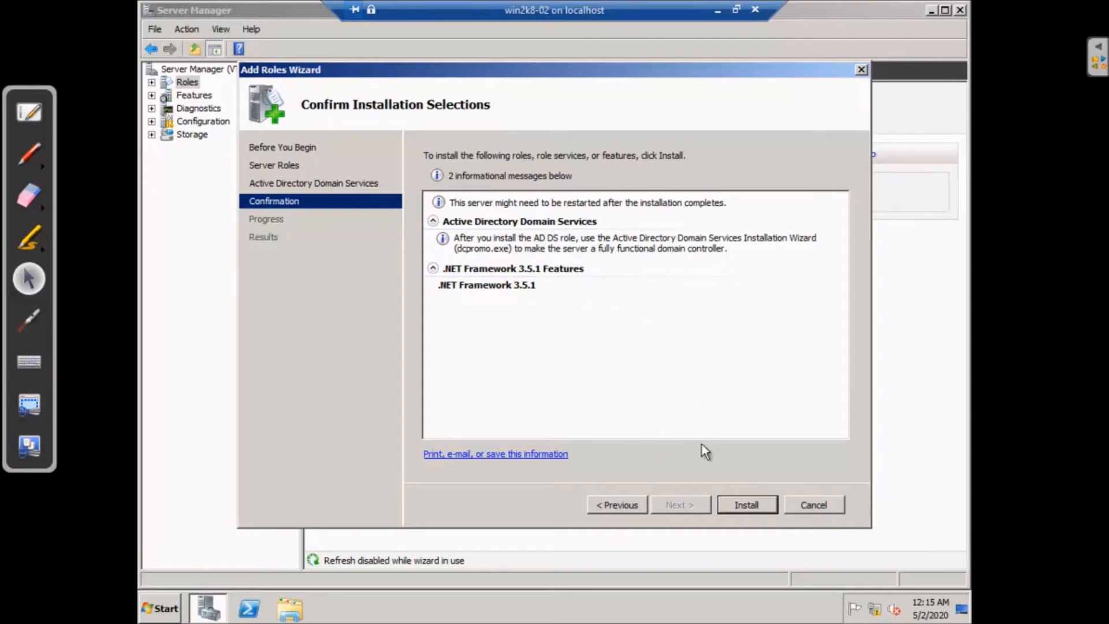
pyautogui.click(754, 506)
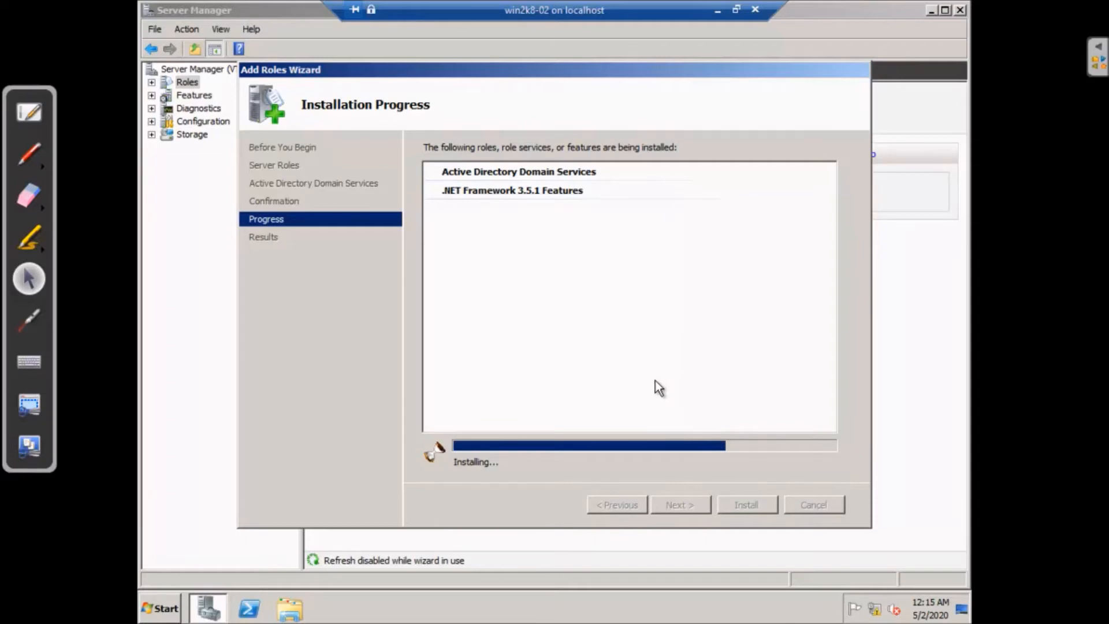
pyautogui.click(717, 12)
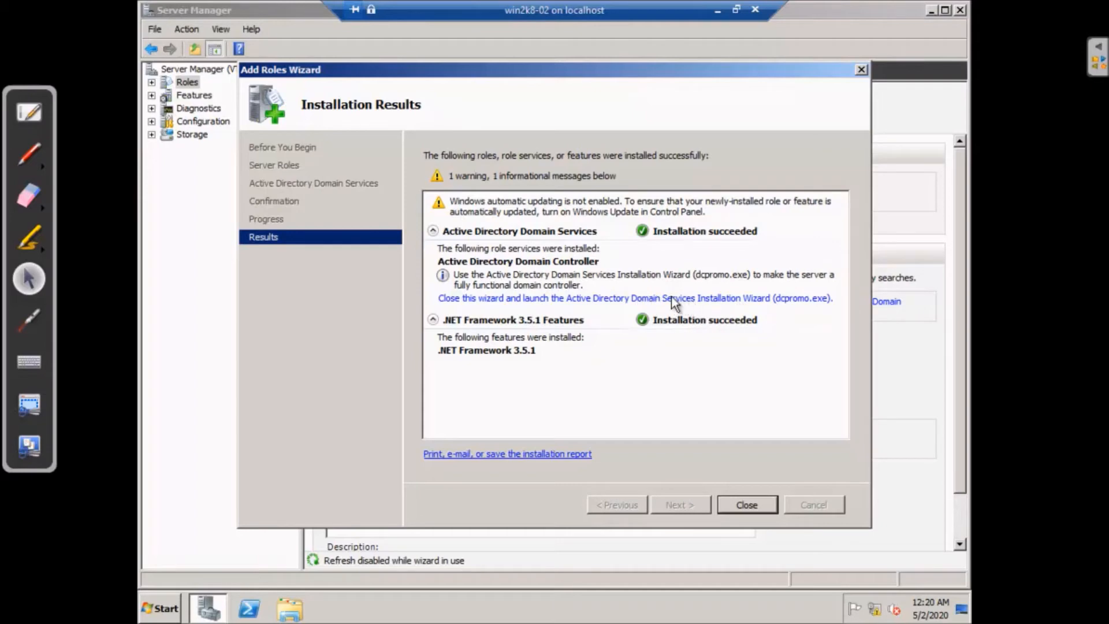
# Close the Add Roles Wizard and open the Active Directory Domain Services role page
pyautogui.click(746, 504)
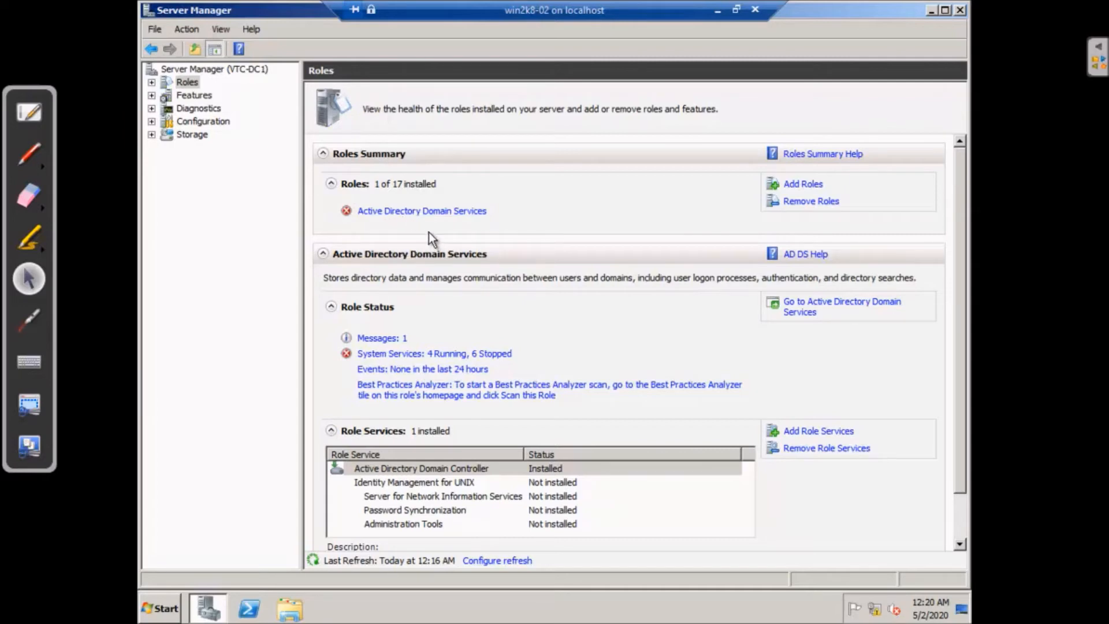
pyautogui.click(451, 212)
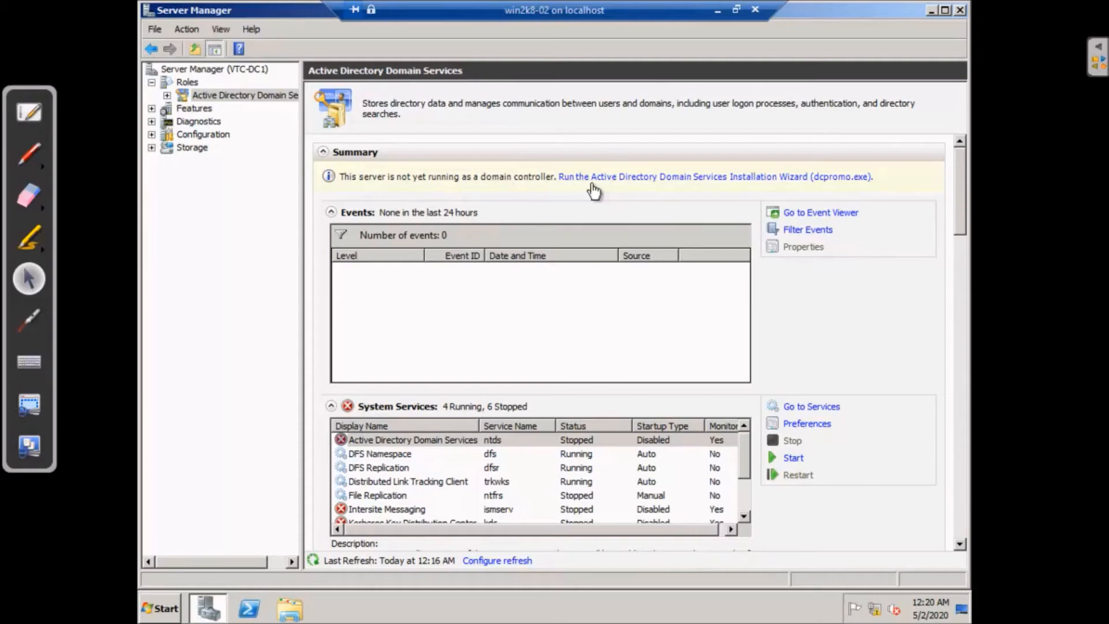
# Launch the dcpromo wizard and move past the welcome and operating system compatibility pages
pyautogui.click(823, 180)
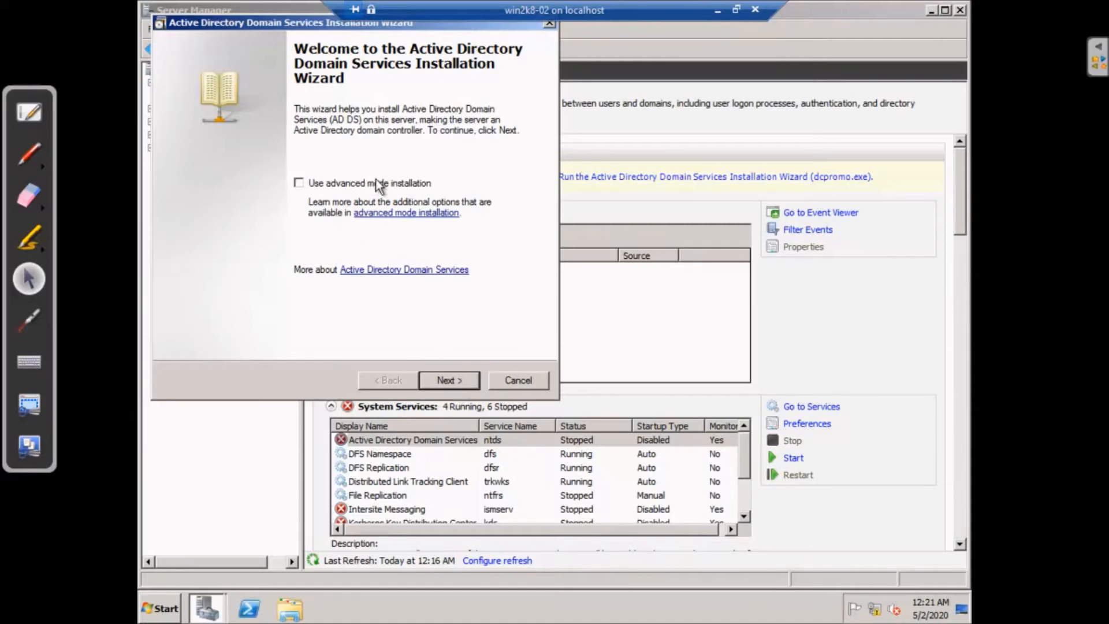
pyautogui.click(453, 381)
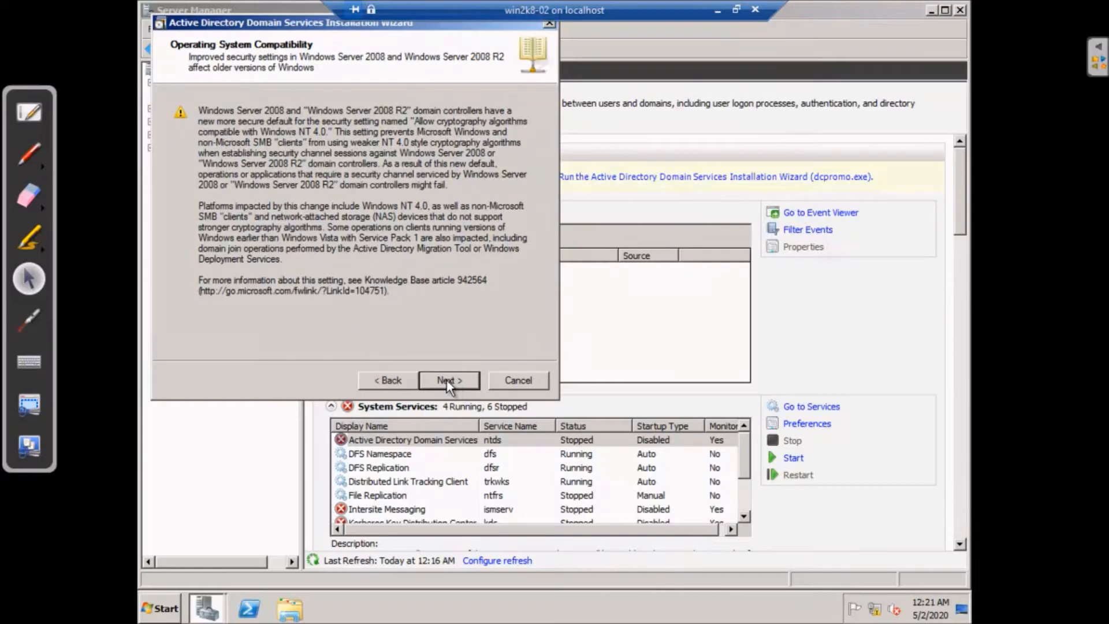
pyautogui.click(448, 382)
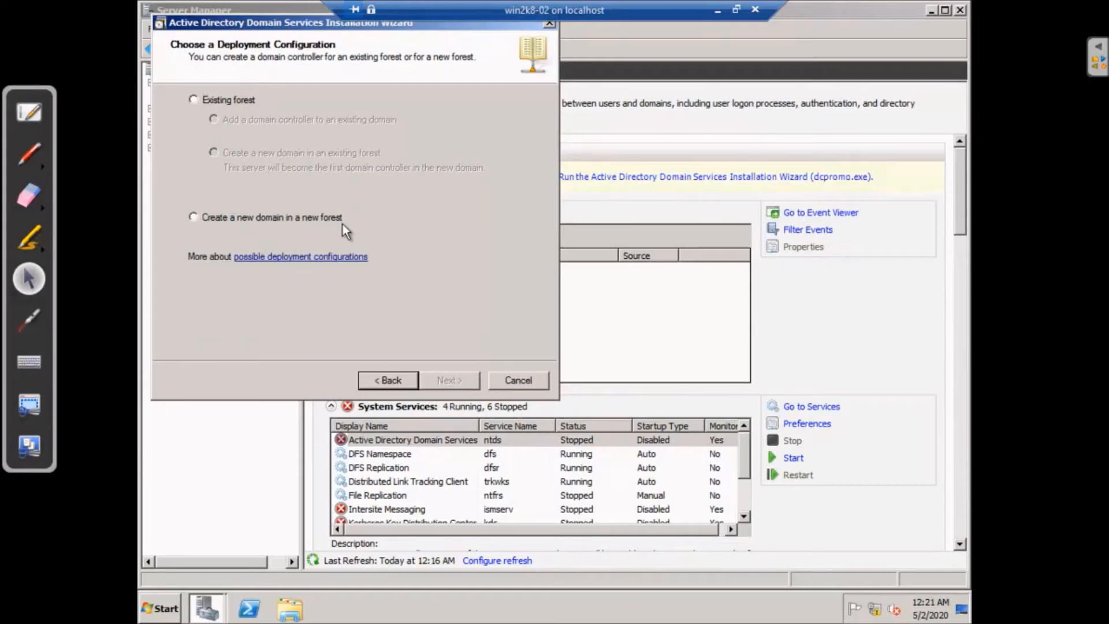
# Choose a new domain in a new forest and name the forest root domain vcts.local
pyautogui.click(196, 215)
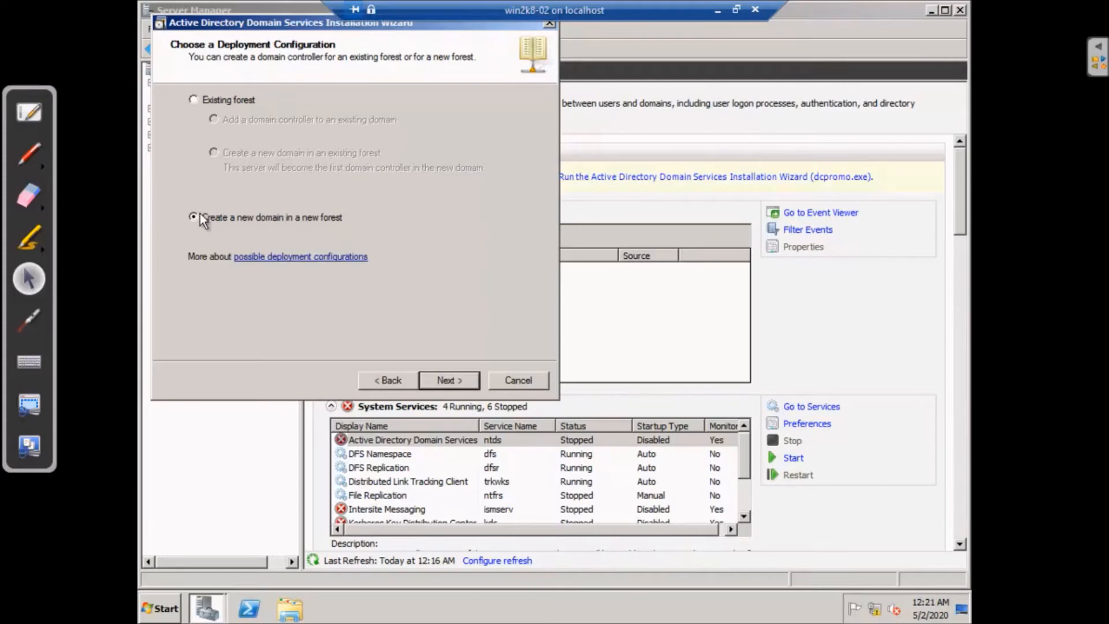
pyautogui.click(449, 380)
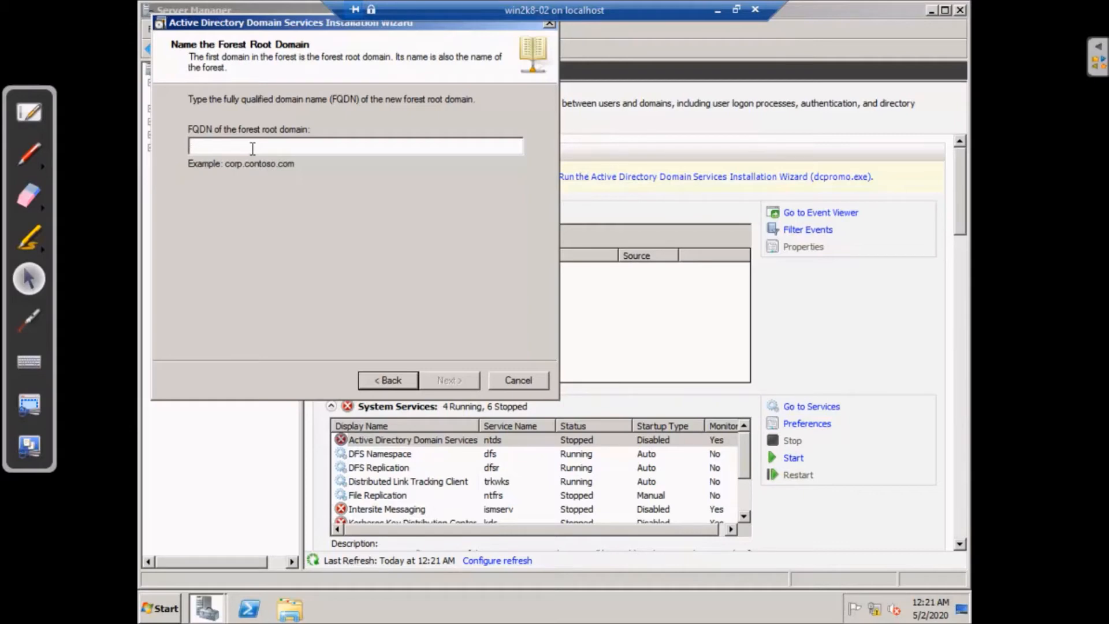
pyautogui.write('ve')
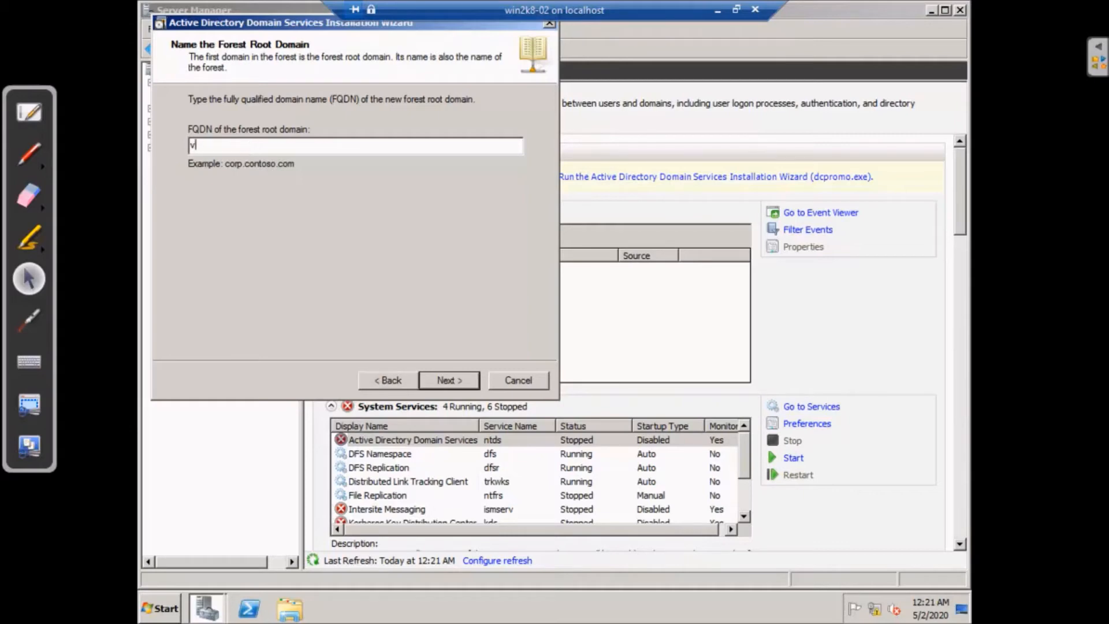
pyautogui.press('BackSpace')
pyautogui.write('cts.loca')
pyautogui.press('BackSpace')
pyautogui.press('BackSpace')
pyautogui.press('BackSpace')
pyautogui.press('BackSpace')
pyautogui.write('com')
pyautogui.press('BackSpace')
pyautogui.press('BackSpace')
pyautogui.press('BackSpace')
pyautogui.write('local')
pyautogui.click(452, 380)
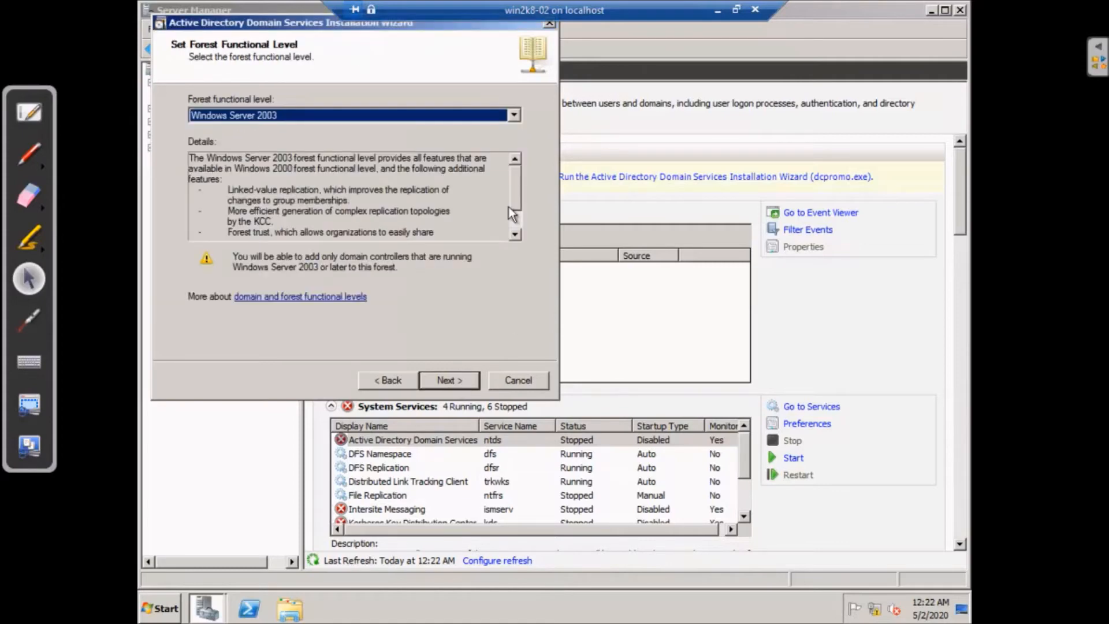
# Compare the Windows Server 2003 and 2008 R2 forest levels, settling on Windows Server 2008 R2
pyautogui.click(514, 111)
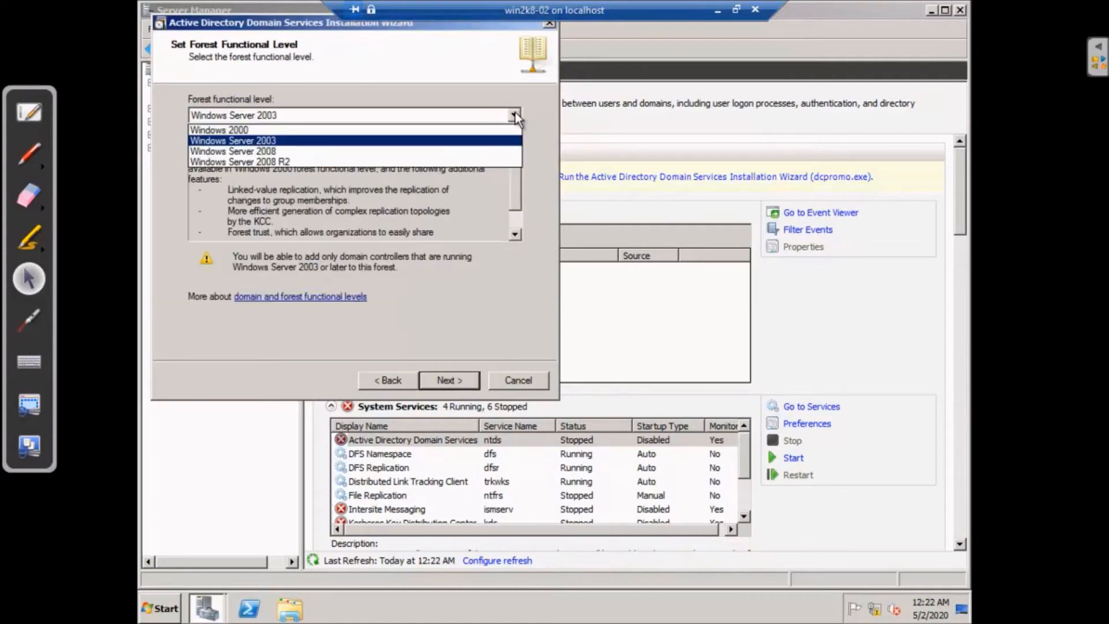
pyautogui.click(430, 149)
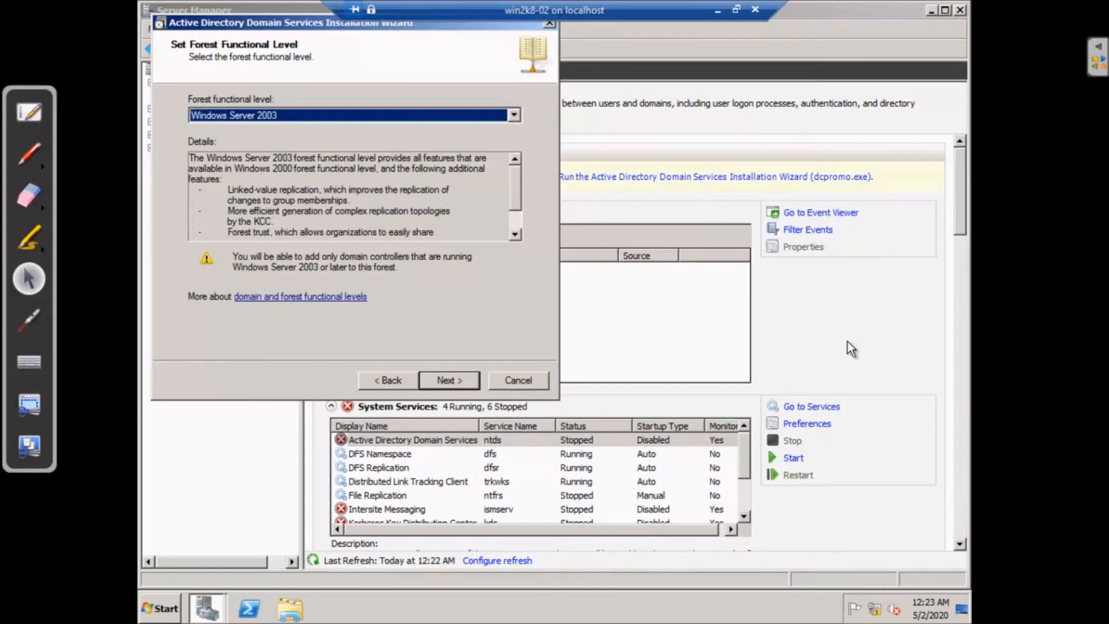
pyautogui.click(513, 115)
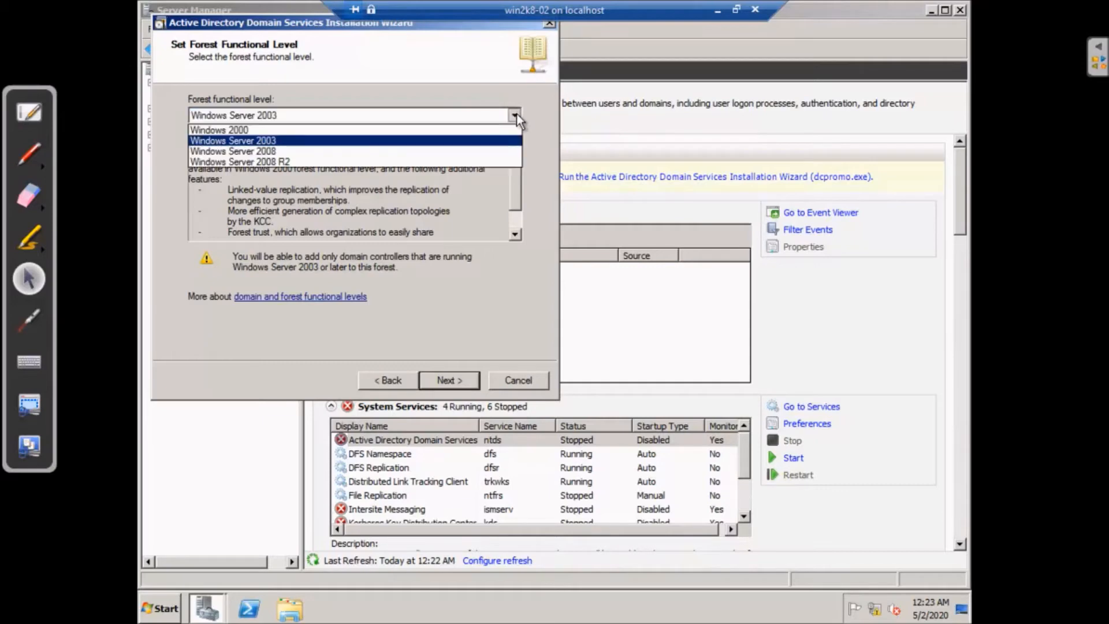
pyautogui.click(452, 162)
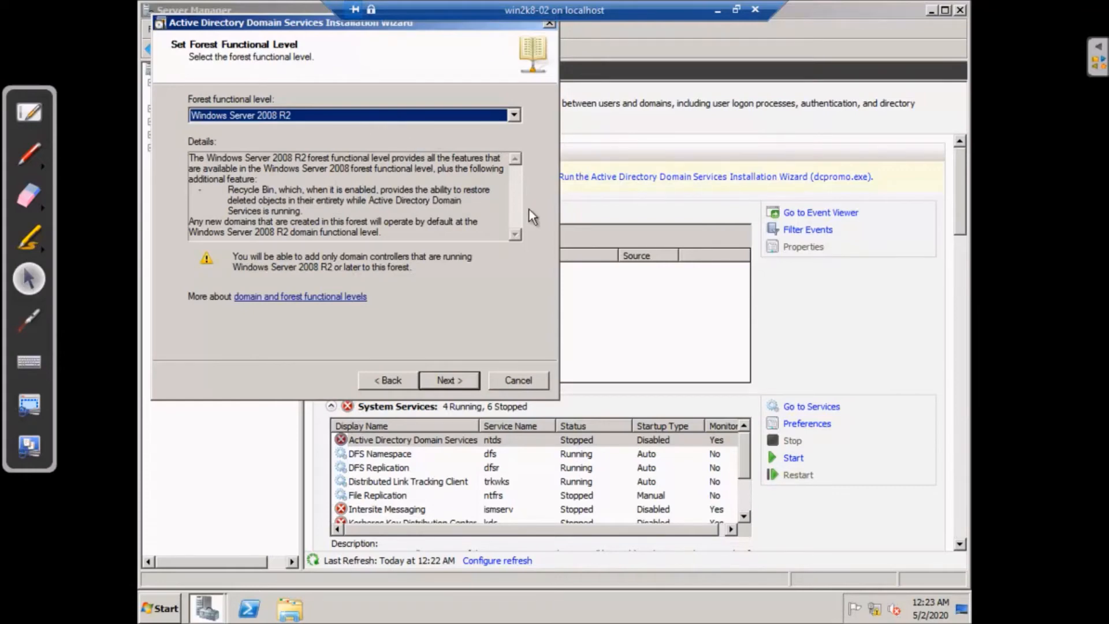
pyautogui.click(513, 115)
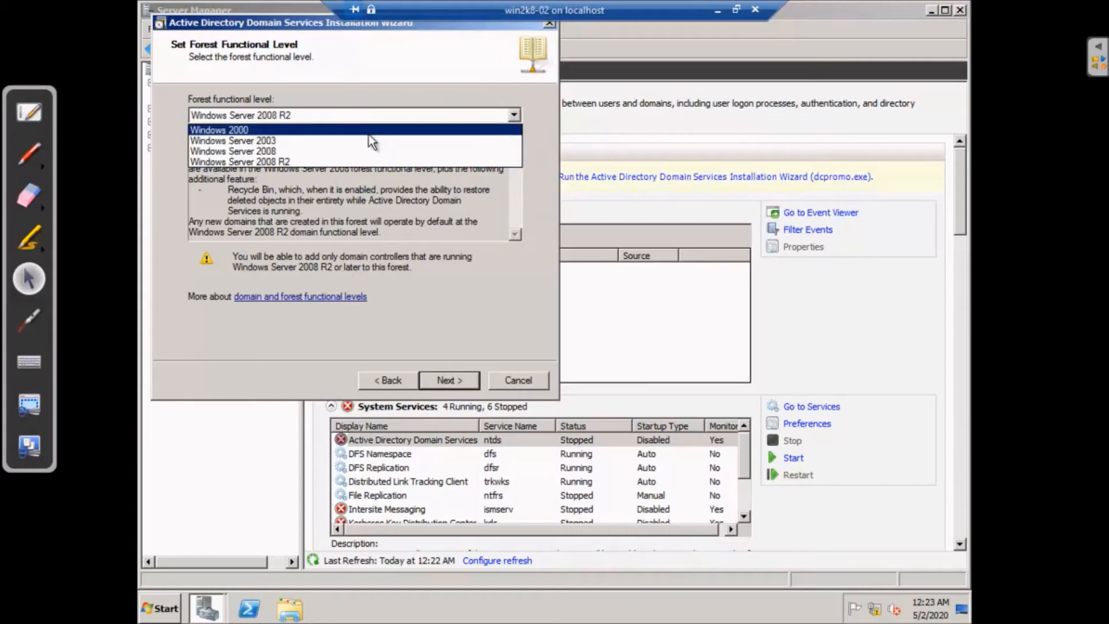
pyautogui.click(377, 140)
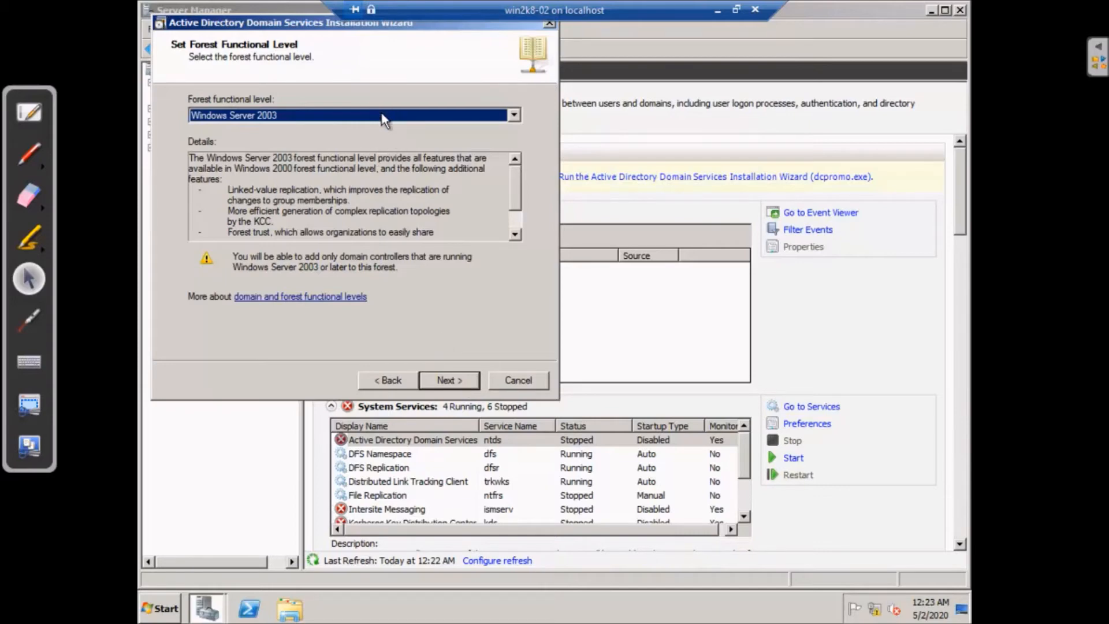
pyautogui.click(513, 115)
pyautogui.click(367, 161)
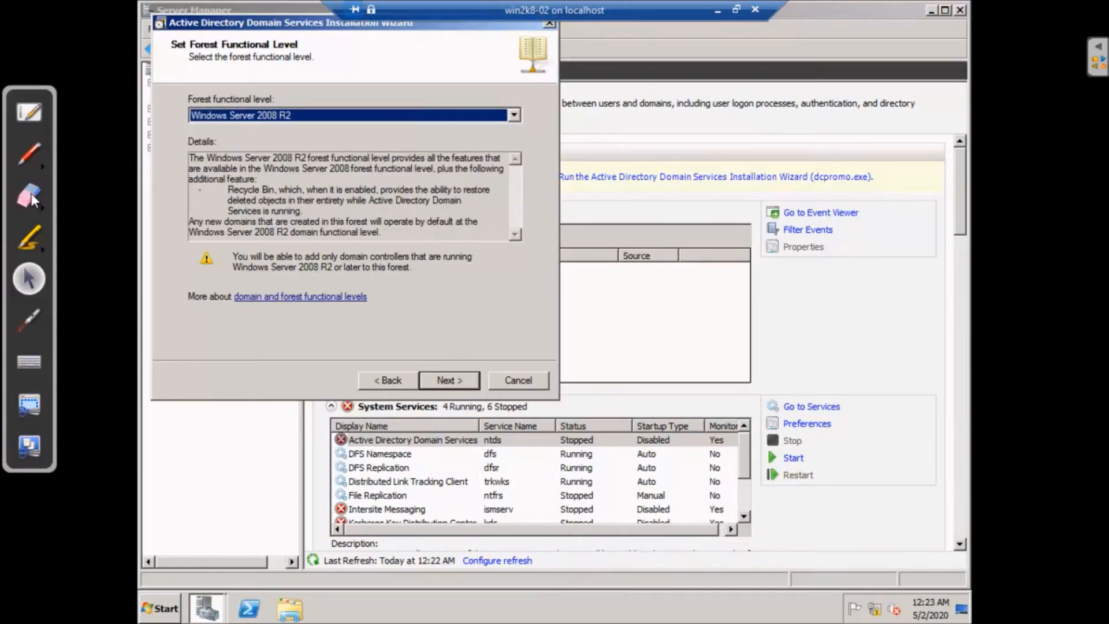
pyautogui.click(29, 157)
# Draw a red forest-root triangle labelled vcts, with 2008 written beside its apex
pyautogui.moveTo(525, 311)
pyautogui.mouseDown()
pyautogui.moveTo(543, 166)
pyautogui.moveTo(644, 275)
pyautogui.moveTo(518, 293)
pyautogui.moveTo(591, 307)
pyautogui.moveTo(604, 330)
pyautogui.mouseUp()
pyautogui.moveTo(615, 292)
pyautogui.mouseDown()
pyautogui.moveTo(612, 329)
pyautogui.moveTo(638, 301)
pyautogui.moveTo(632, 310)
pyautogui.moveTo(654, 315)
pyautogui.moveTo(670, 269)
pyautogui.moveTo(697, 291)
pyautogui.moveTo(723, 274)
pyautogui.moveTo(703, 260)
pyautogui.mouseUp()
pyautogui.click(660, 308)
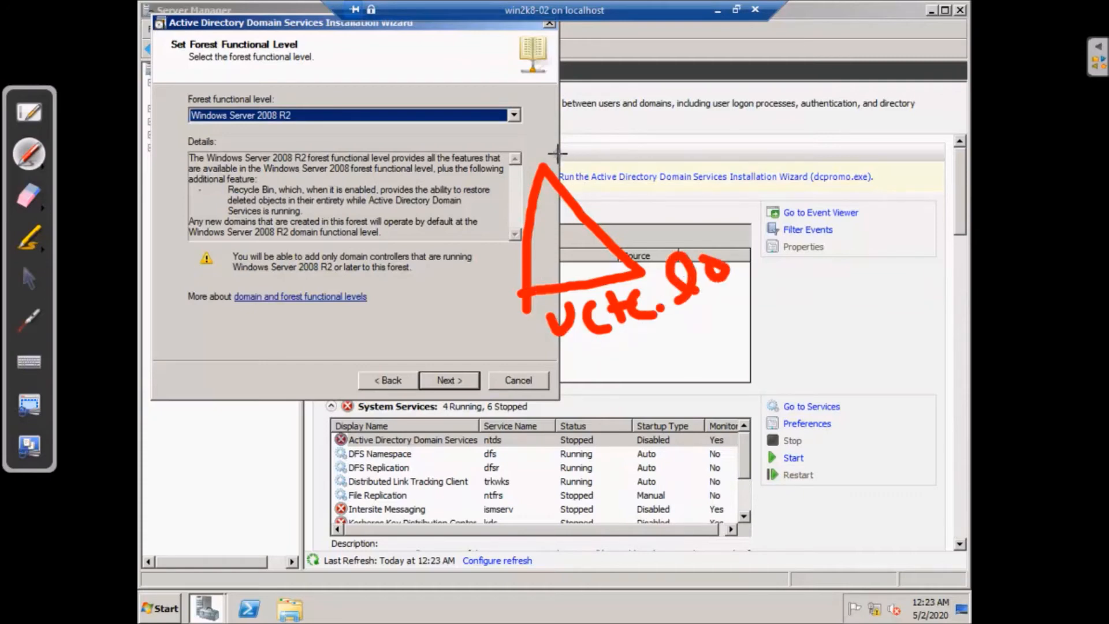
pyautogui.moveTo(557, 153)
pyautogui.mouseDown()
pyautogui.moveTo(570, 171)
pyautogui.moveTo(604, 175)
pyautogui.moveTo(595, 166)
pyautogui.moveTo(607, 138)
pyautogui.moveTo(634, 151)
pyautogui.moveTo(699, 118)
pyautogui.moveTo(710, 153)
pyautogui.moveTo(658, 112)
pyautogui.mouseUp()
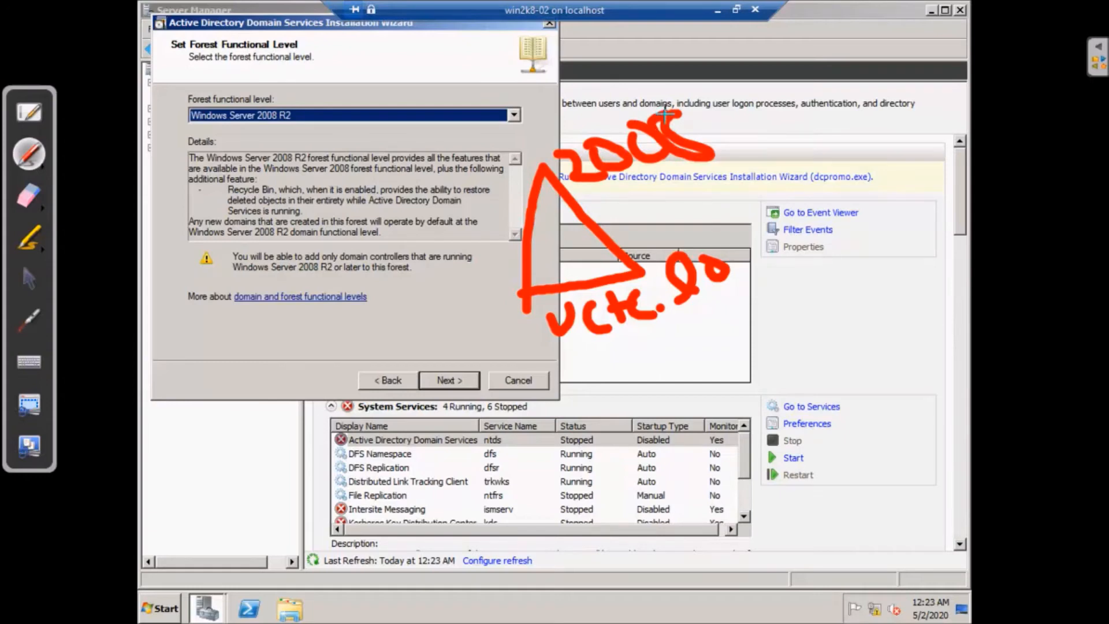
# Draw two child-domain triangles below the root, one on the left and one on the right
pyautogui.moveTo(522, 291)
pyautogui.mouseDown()
pyautogui.moveTo(491, 403)
pyautogui.moveTo(416, 453)
pyautogui.mouseUp()
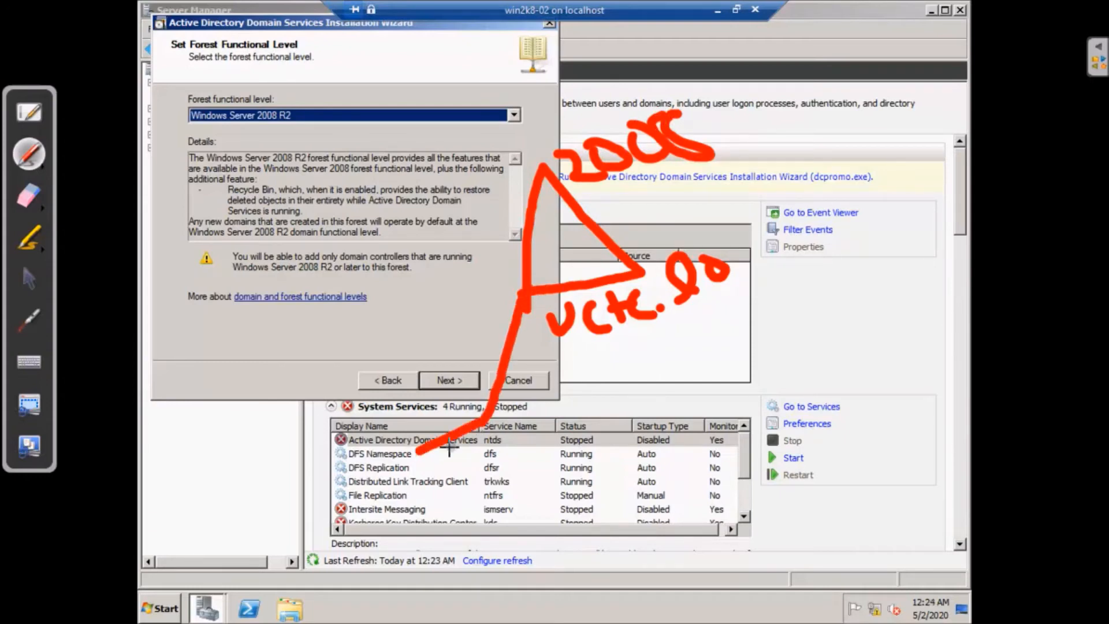
pyautogui.moveTo(478, 429); pyautogui.dragTo(563, 465)
pyautogui.moveTo(420, 454); pyautogui.dragTo(560, 469)
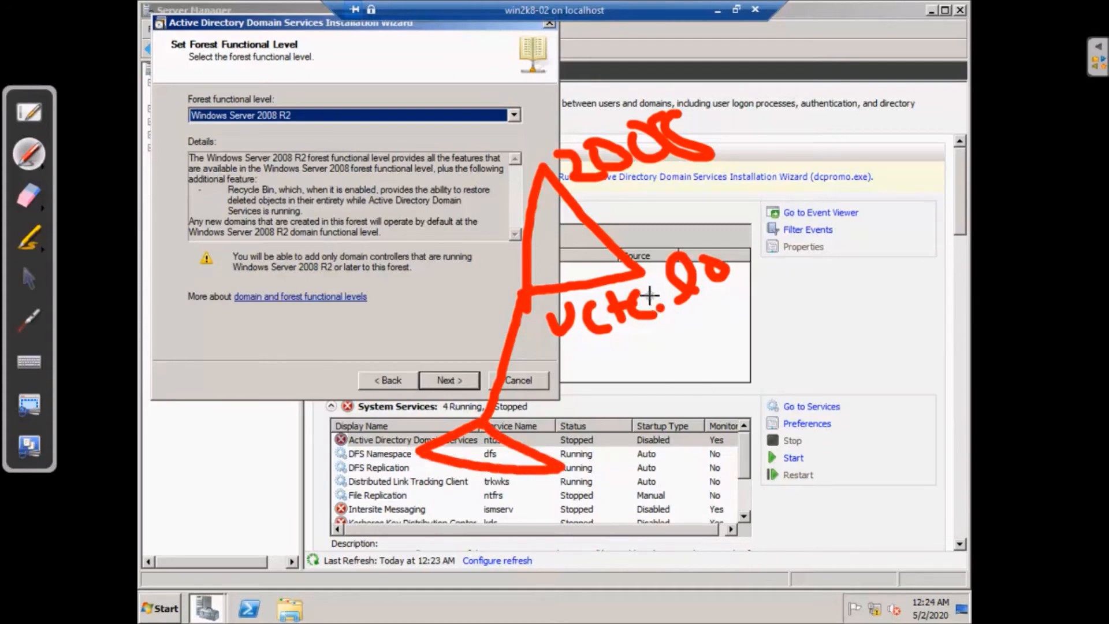
pyautogui.moveTo(635, 269)
pyautogui.mouseDown()
pyautogui.moveTo(703, 385)
pyautogui.moveTo(643, 444)
pyautogui.mouseUp()
pyautogui.moveTo(700, 387)
pyautogui.mouseDown()
pyautogui.moveTo(780, 429)
pyautogui.moveTo(635, 445)
pyautogui.mouseUp()
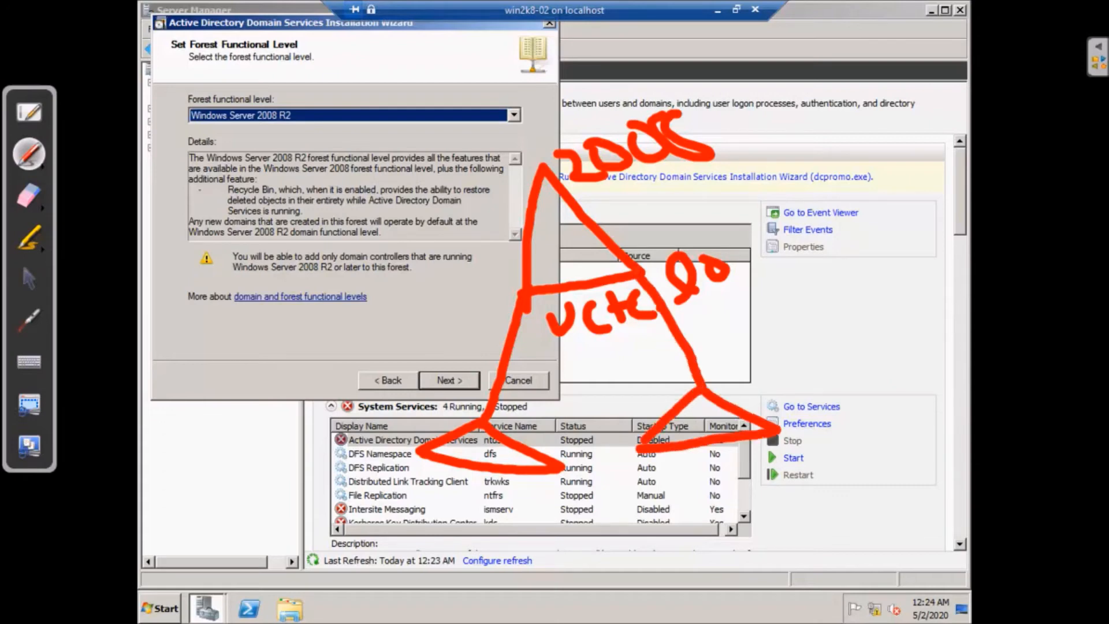
# Write the sales child domain name and draw a line linking it to the root triangle
pyautogui.moveTo(342, 474)
pyautogui.mouseDown()
pyautogui.moveTo(307, 505)
pyautogui.moveTo(372, 485)
pyautogui.moveTo(382, 509)
pyautogui.mouseUp()
pyautogui.moveTo(385, 464); pyautogui.dragTo(401, 519)
pyautogui.moveTo(408, 500)
pyautogui.mouseDown()
pyautogui.moveTo(417, 517)
pyautogui.moveTo(440, 489)
pyautogui.moveTo(426, 513)
pyautogui.mouseUp()
pyautogui.click(480, 499)
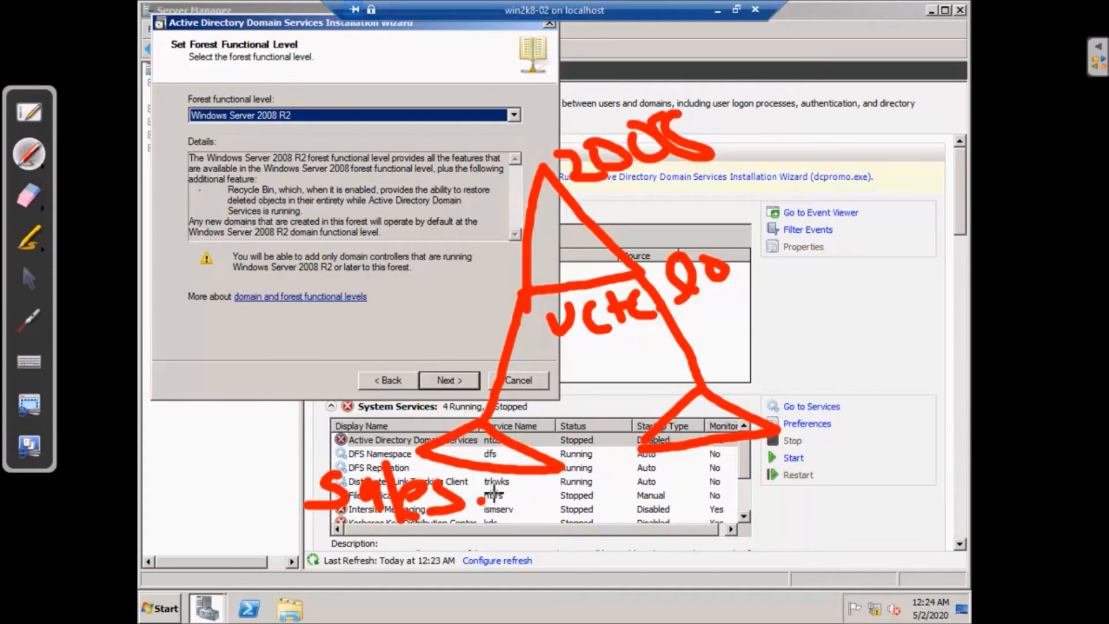
pyautogui.moveTo(492, 490)
pyautogui.mouseDown()
pyautogui.moveTo(502, 508)
pyautogui.moveTo(528, 480)
pyautogui.moveTo(566, 516)
pyautogui.moveTo(573, 489)
pyautogui.mouseUp()
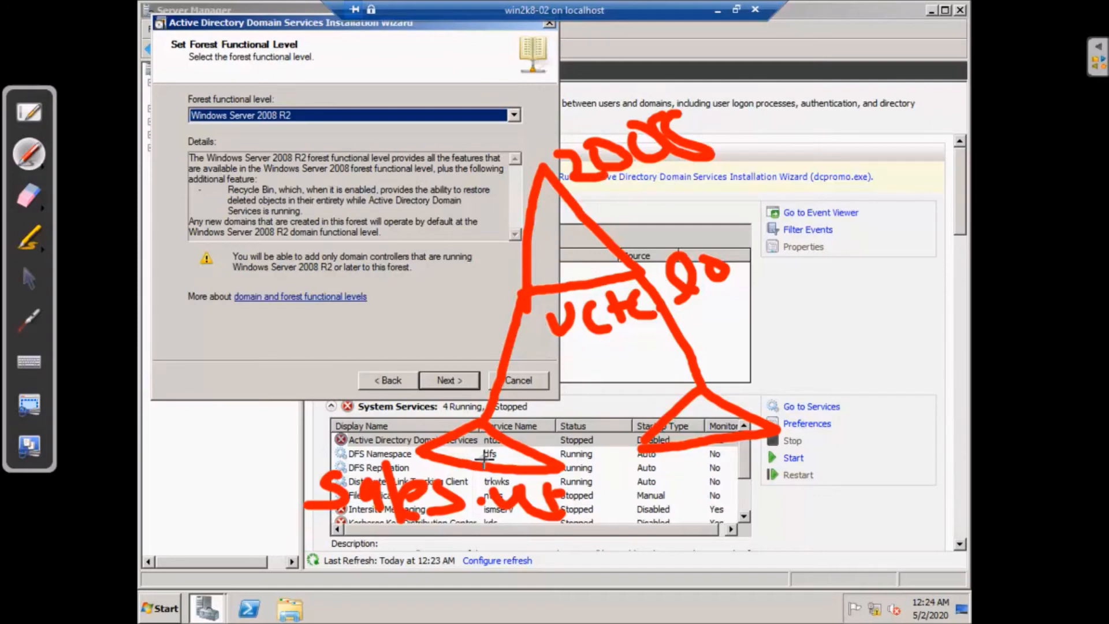
pyautogui.moveTo(502, 443)
pyautogui.mouseDown()
pyautogui.moveTo(617, 196)
pyautogui.moveTo(676, 269)
pyautogui.moveTo(598, 265)
pyautogui.mouseUp()
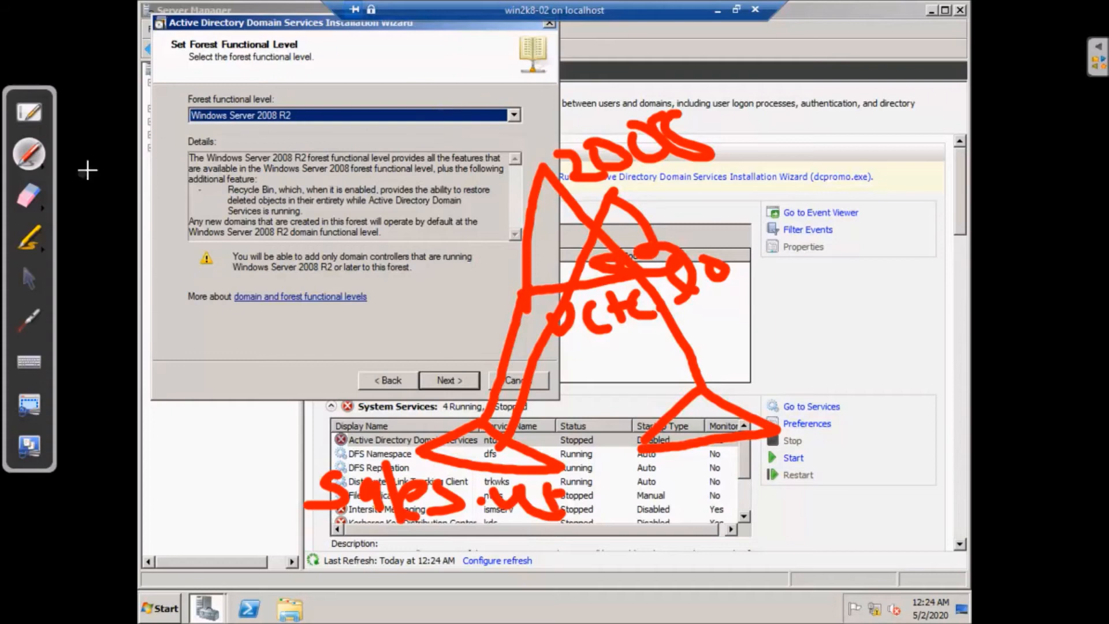
pyautogui.click(30, 279)
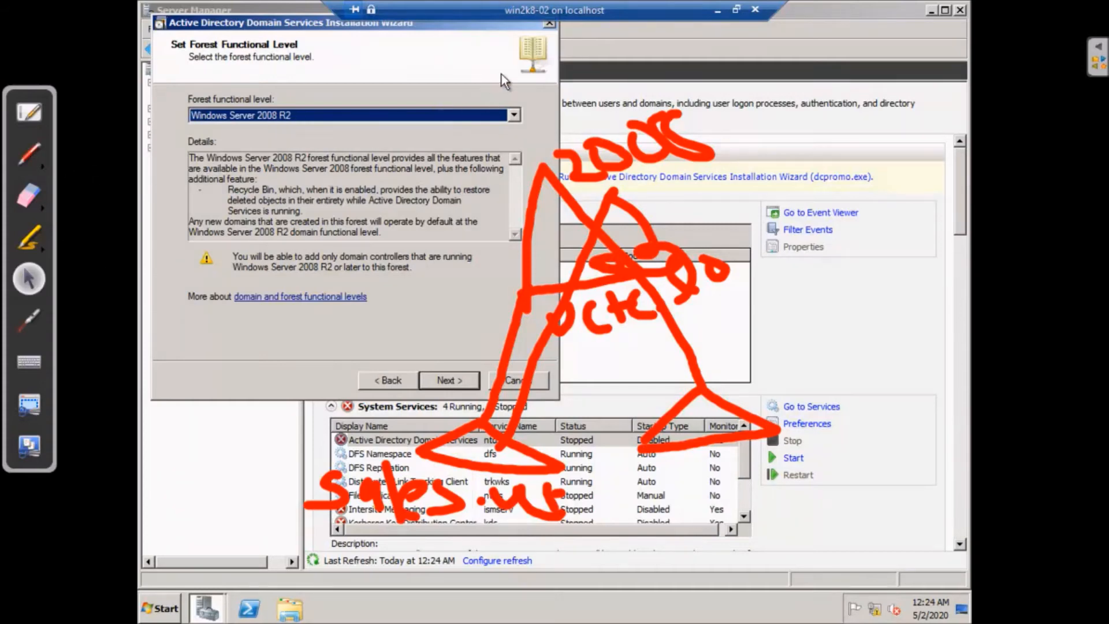
# Switch the forest level to Windows Server 2003, return it to Windows Server 2008 R2, and continue
pyautogui.click(514, 115)
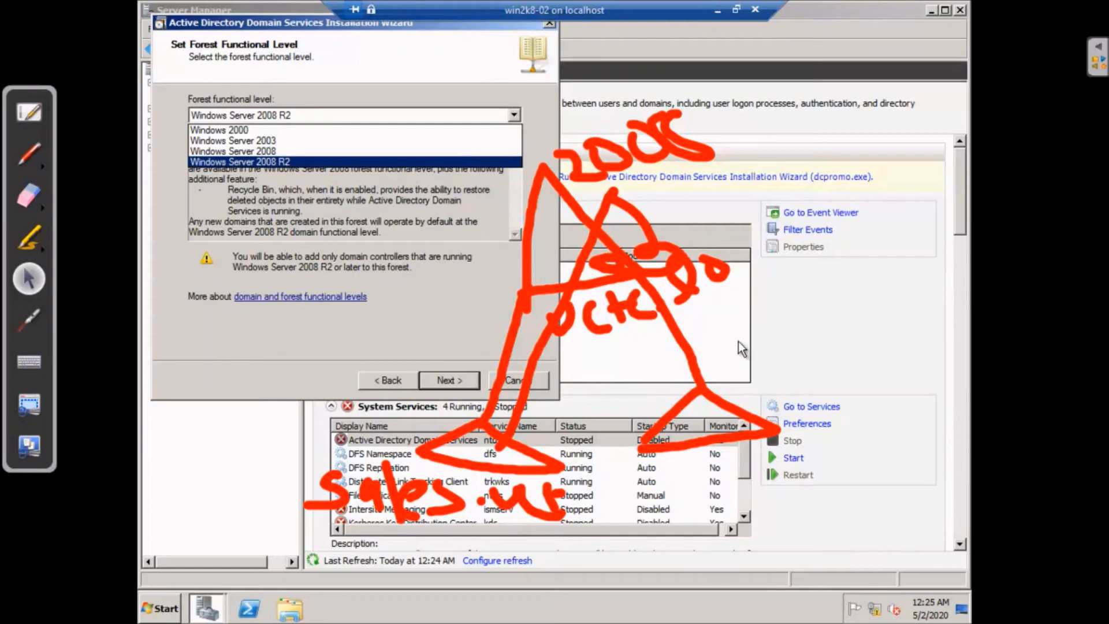
pyautogui.click(254, 141)
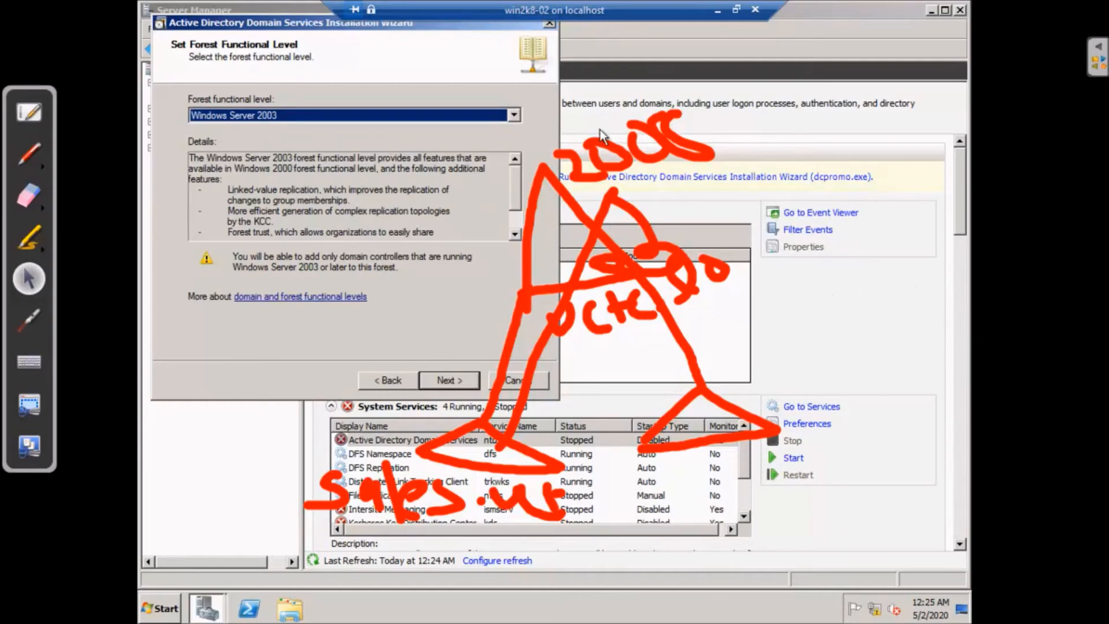
pyautogui.click(512, 114)
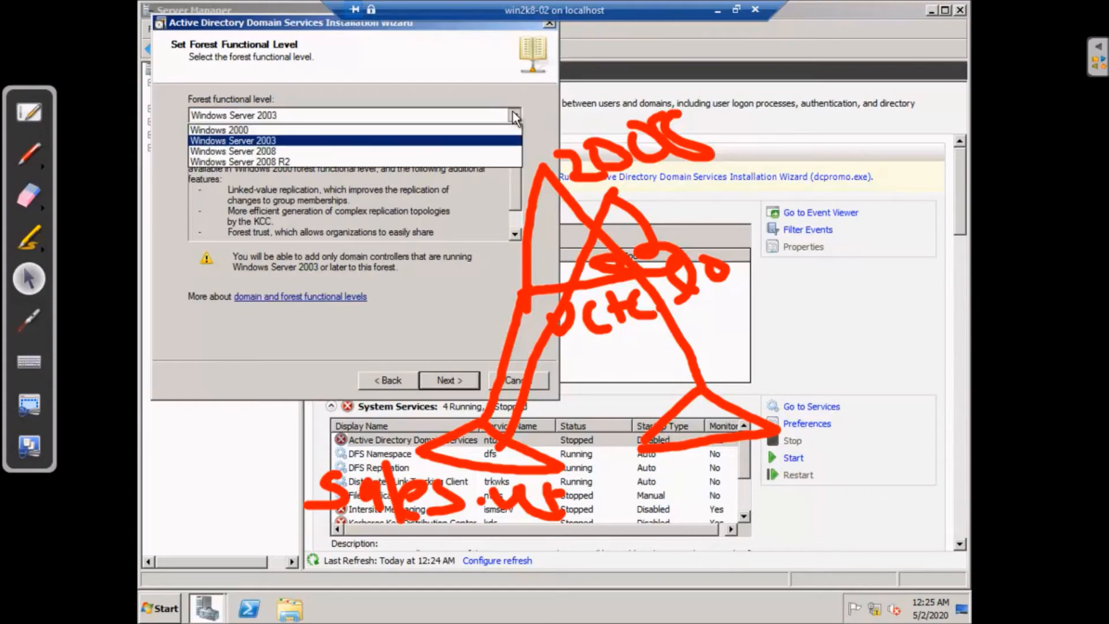
pyautogui.click(421, 159)
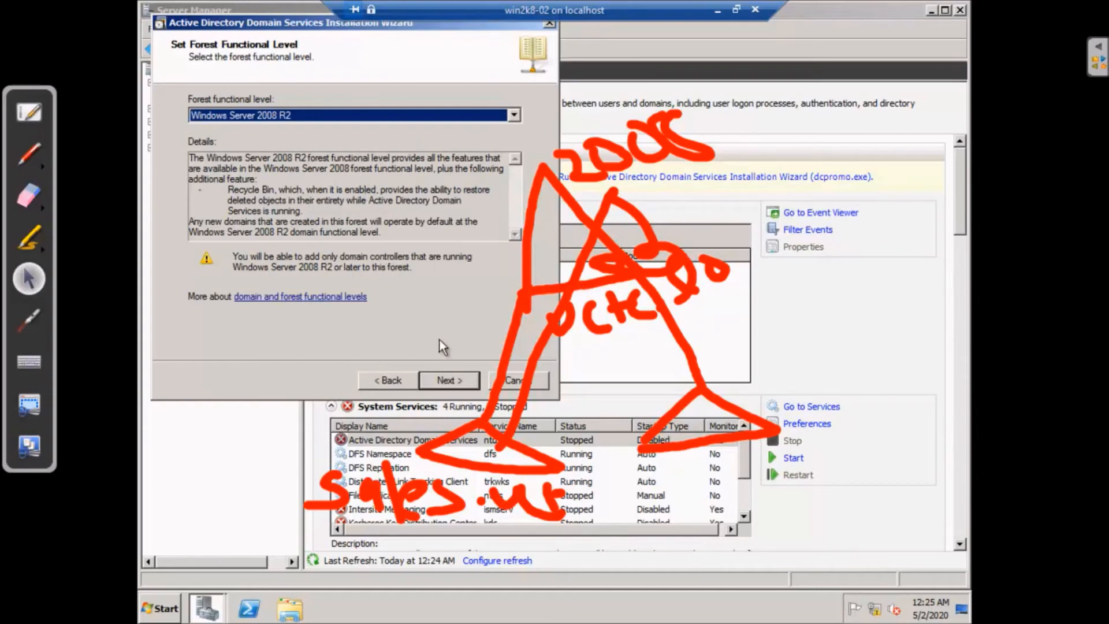
pyautogui.click(466, 379)
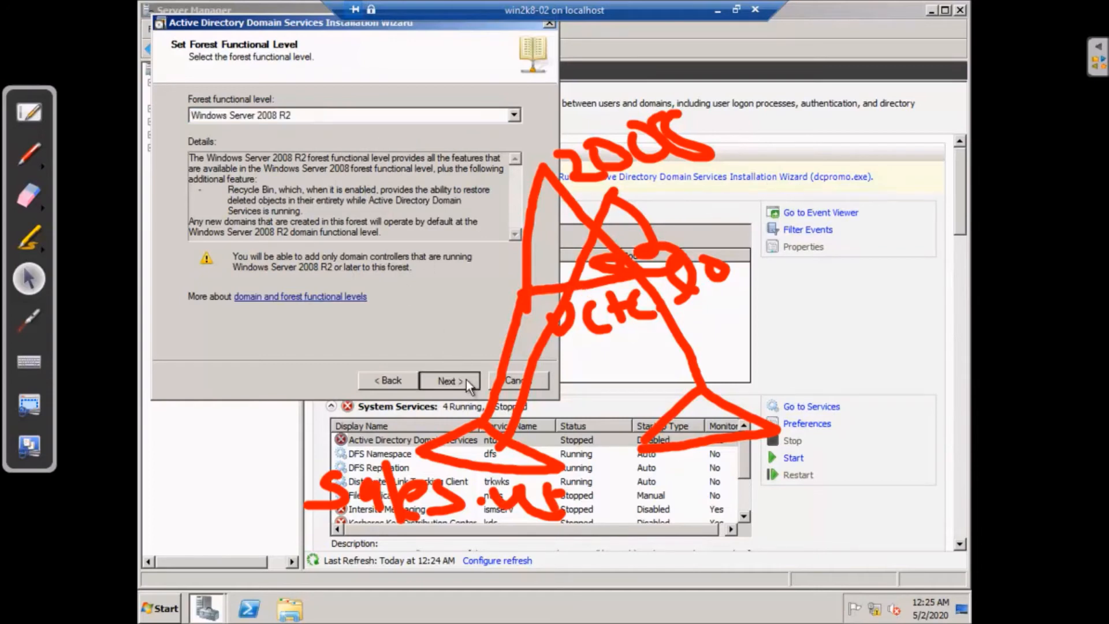
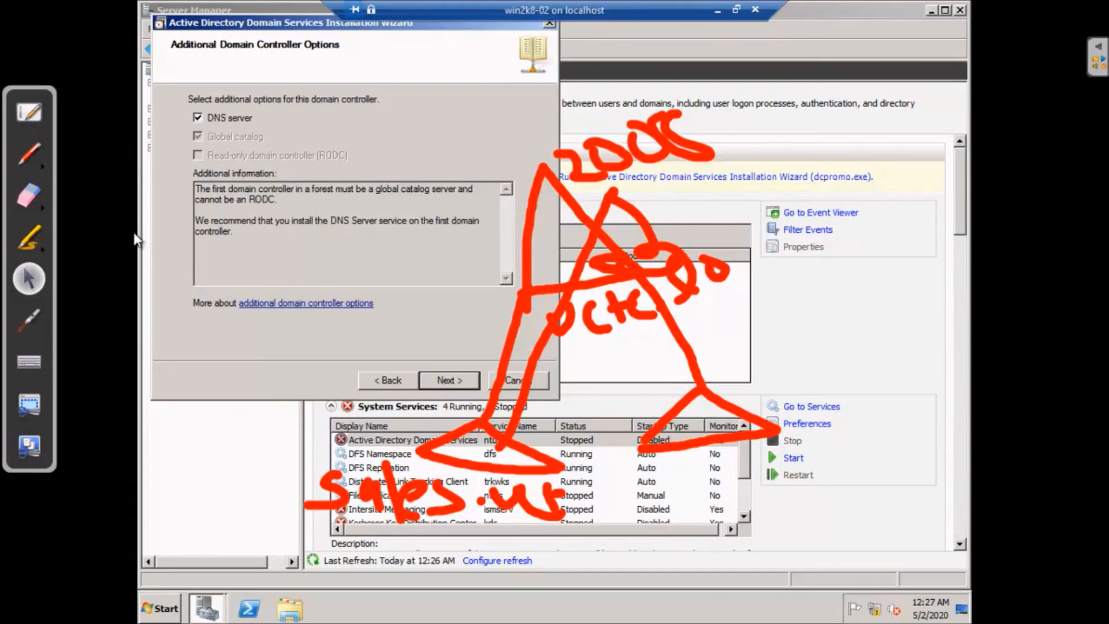
# Bring the START_ADS folder window into view briefly, then hide it again
pyautogui.click(34, 168)
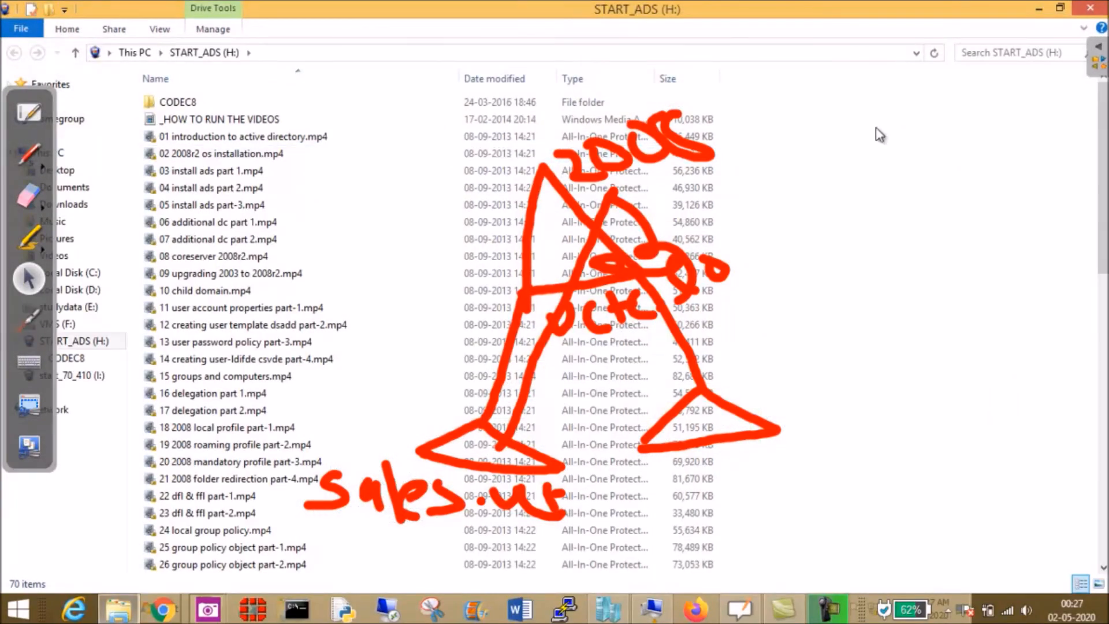
pyautogui.click(1037, 8)
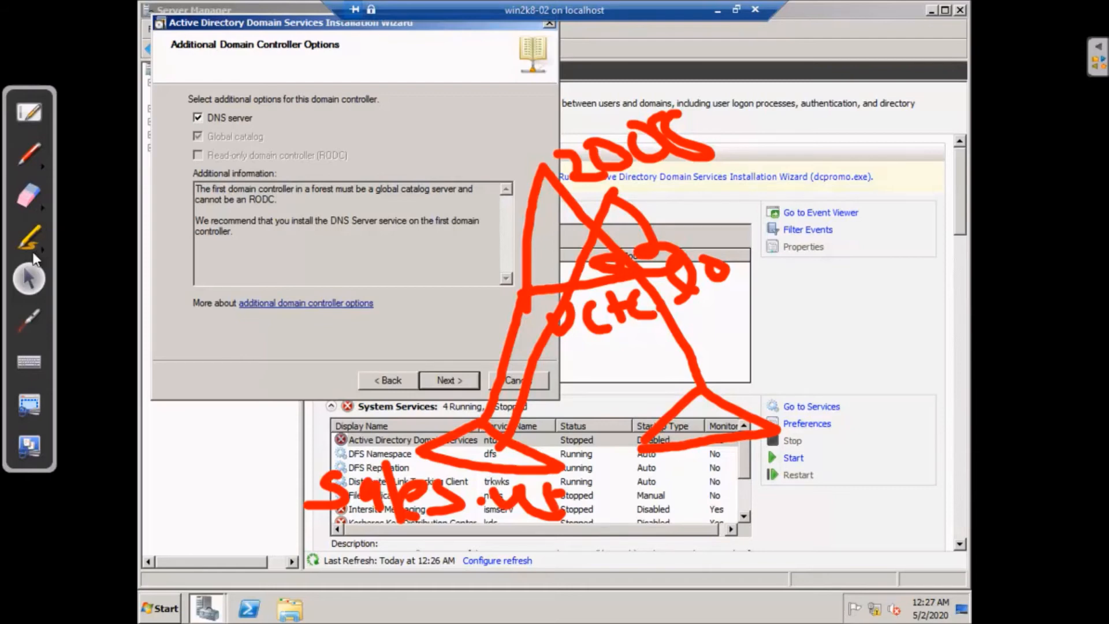
pyautogui.press('alt')
# Highlight the services list path and the 2008 sketch label, then minimize Server Manager
pyautogui.click(463, 483)
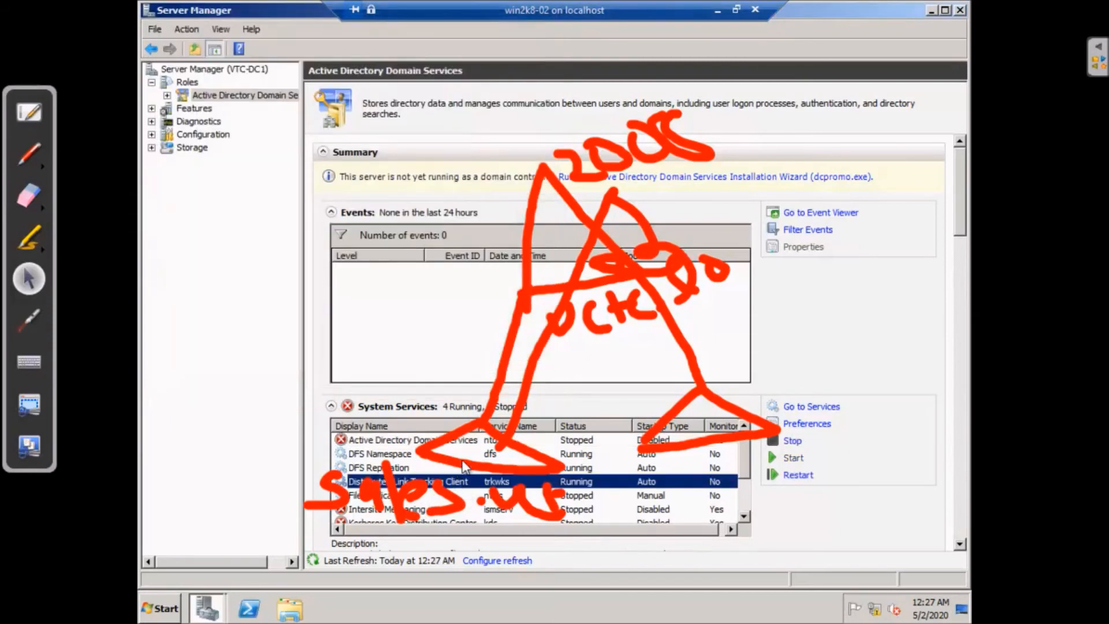
pyautogui.click(29, 237)
pyautogui.moveTo(439, 499)
pyautogui.mouseDown()
pyautogui.moveTo(399, 359)
pyautogui.moveTo(470, 247)
pyautogui.moveTo(534, 239)
pyautogui.moveTo(555, 250)
pyautogui.mouseUp()
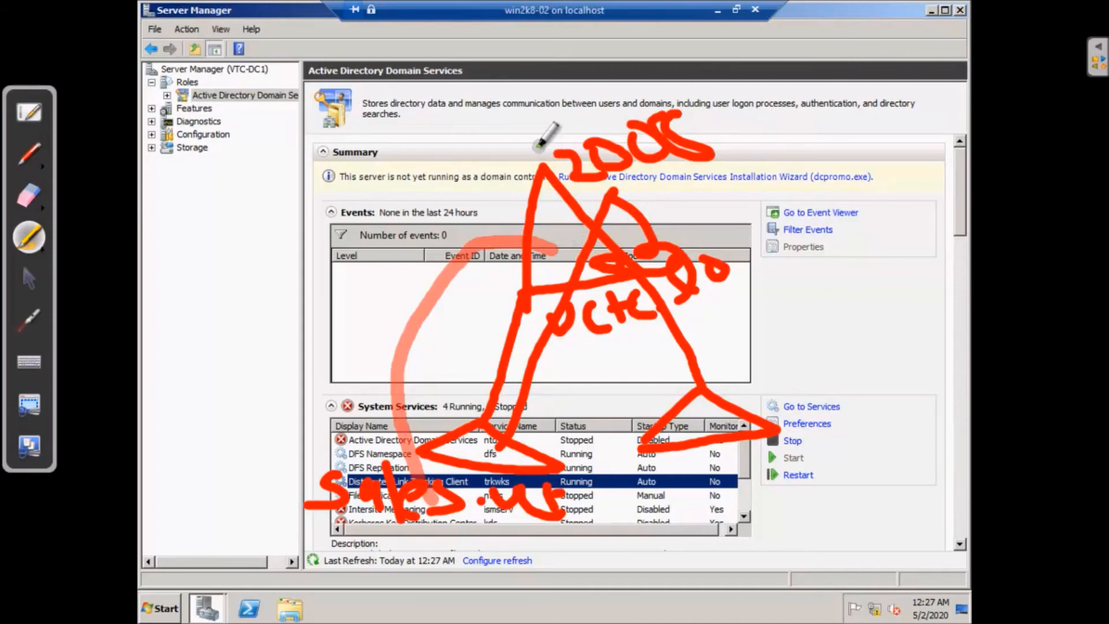
pyautogui.moveTo(504, 128)
pyautogui.mouseDown()
pyautogui.moveTo(612, 124)
pyautogui.moveTo(621, 152)
pyautogui.mouseUp()
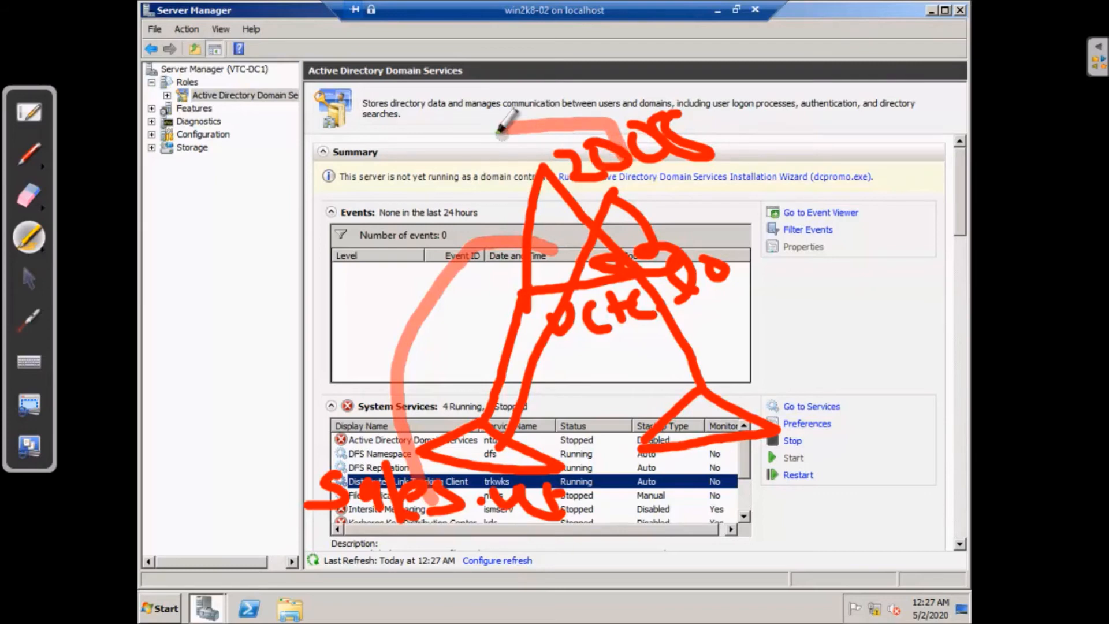
pyautogui.moveTo(495, 126); pyautogui.dragTo(512, 171)
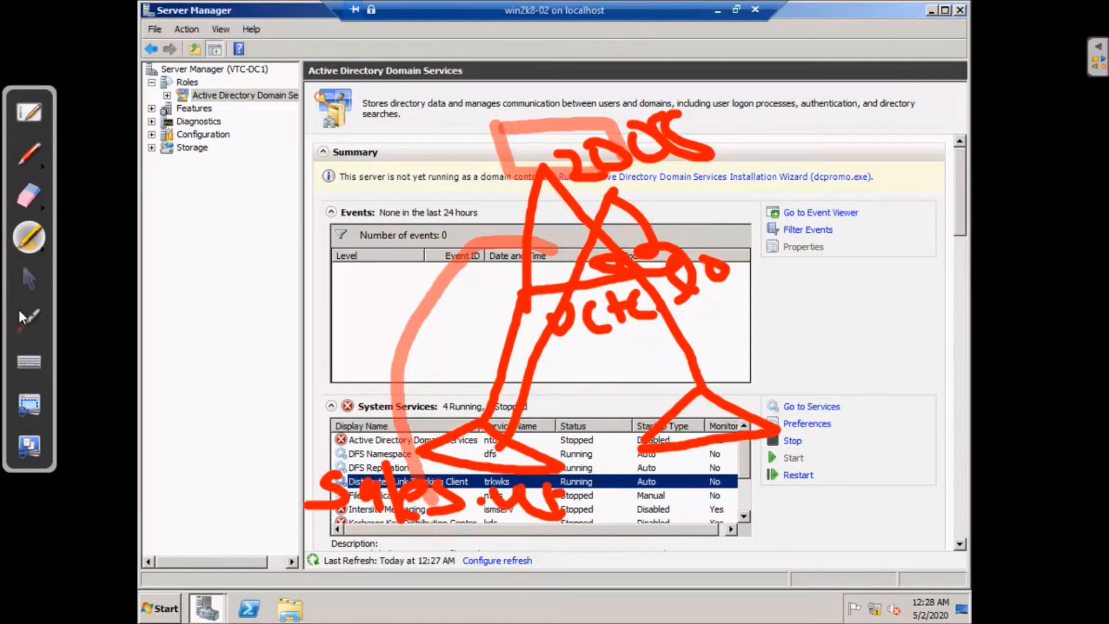
pyautogui.click(36, 283)
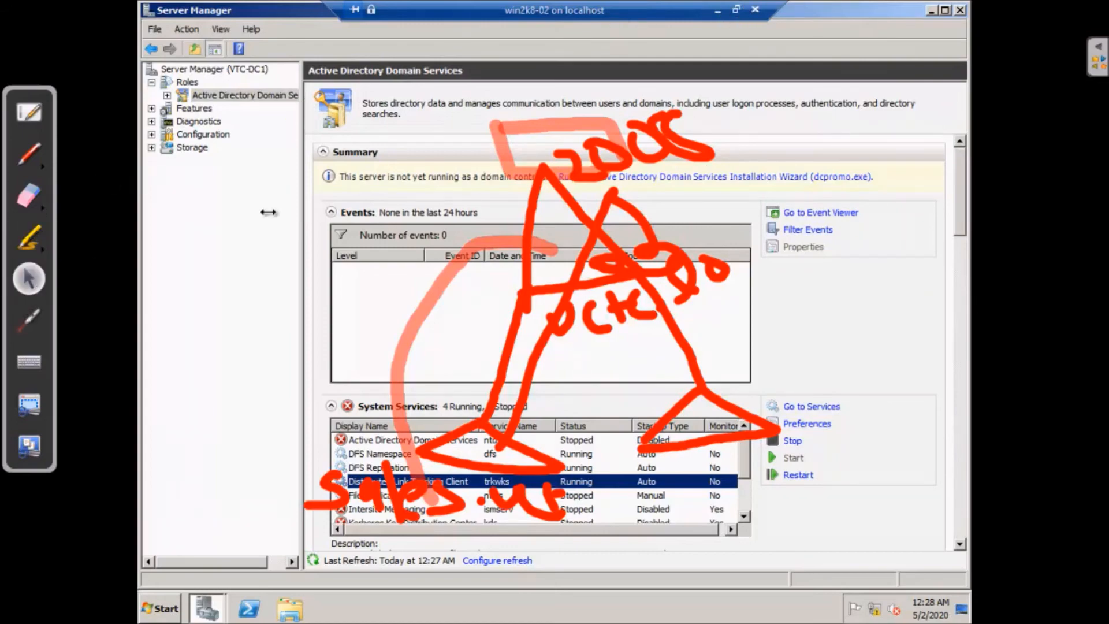
pyautogui.click(721, 8)
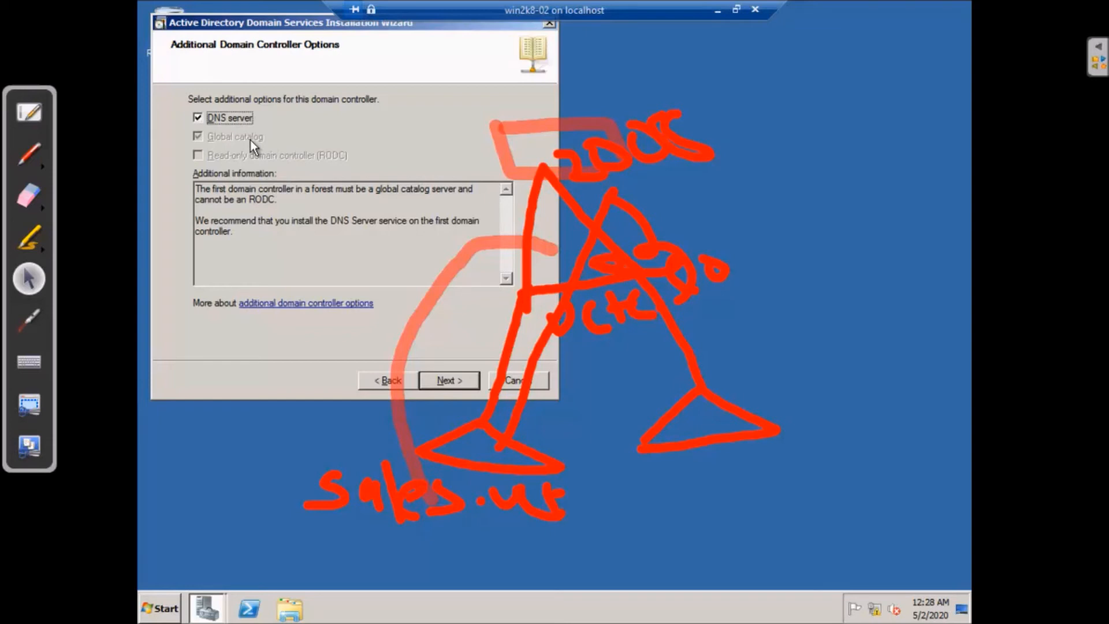
# Erase the red sketch and accept the additional domain controller options with DNS server
pyautogui.click(29, 195)
pyautogui.moveTo(310, 191)
pyautogui.mouseDown()
pyautogui.moveTo(676, 189)
pyautogui.moveTo(441, 372)
pyautogui.moveTo(549, 532)
pyautogui.moveTo(686, 344)
pyautogui.moveTo(715, 127)
pyautogui.moveTo(302, 433)
pyautogui.moveTo(302, 483)
pyautogui.moveTo(317, 358)
pyautogui.moveTo(53, 288)
pyautogui.mouseUp()
pyautogui.click(30, 280)
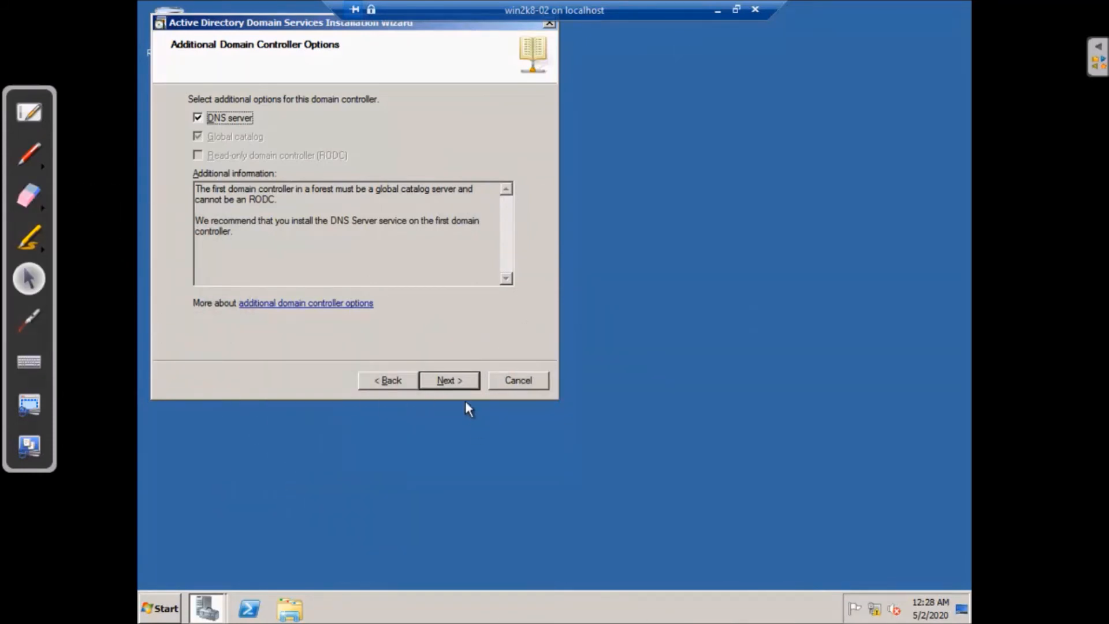
pyautogui.click(446, 382)
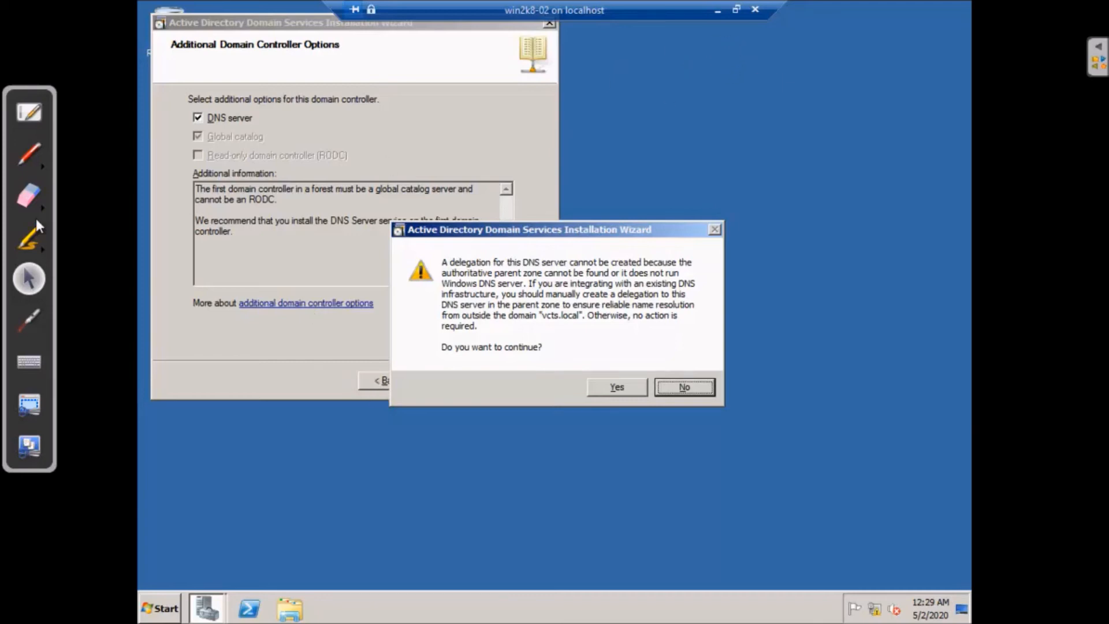
pyautogui.click(29, 153)
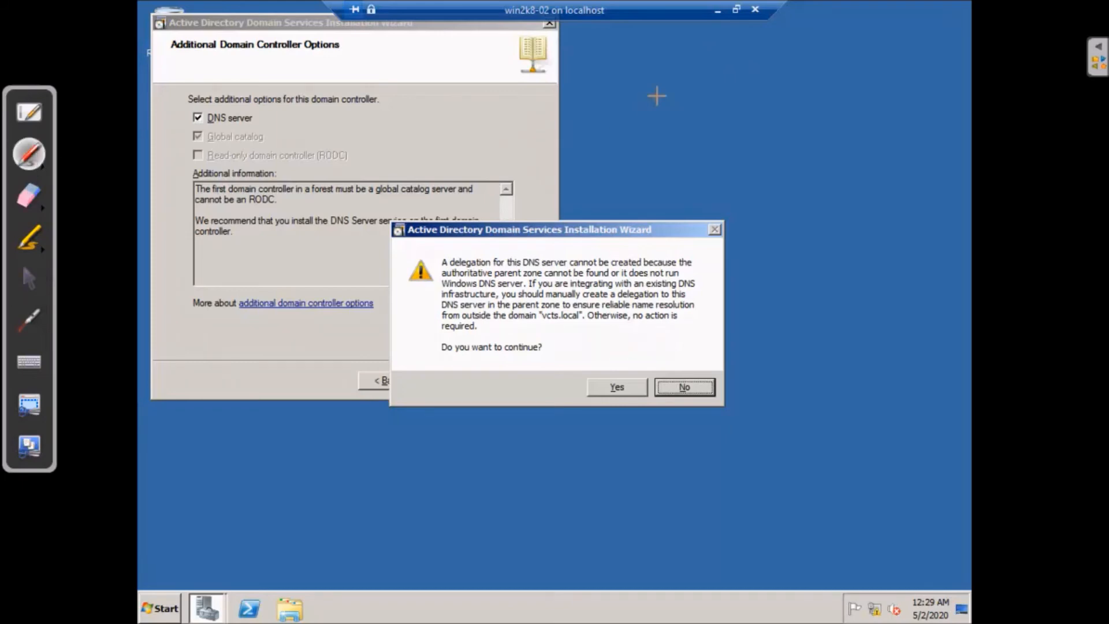
pyautogui.moveTo(681, 63)
pyautogui.mouseDown()
pyautogui.moveTo(701, 42)
pyautogui.moveTo(656, 89)
pyautogui.mouseUp()
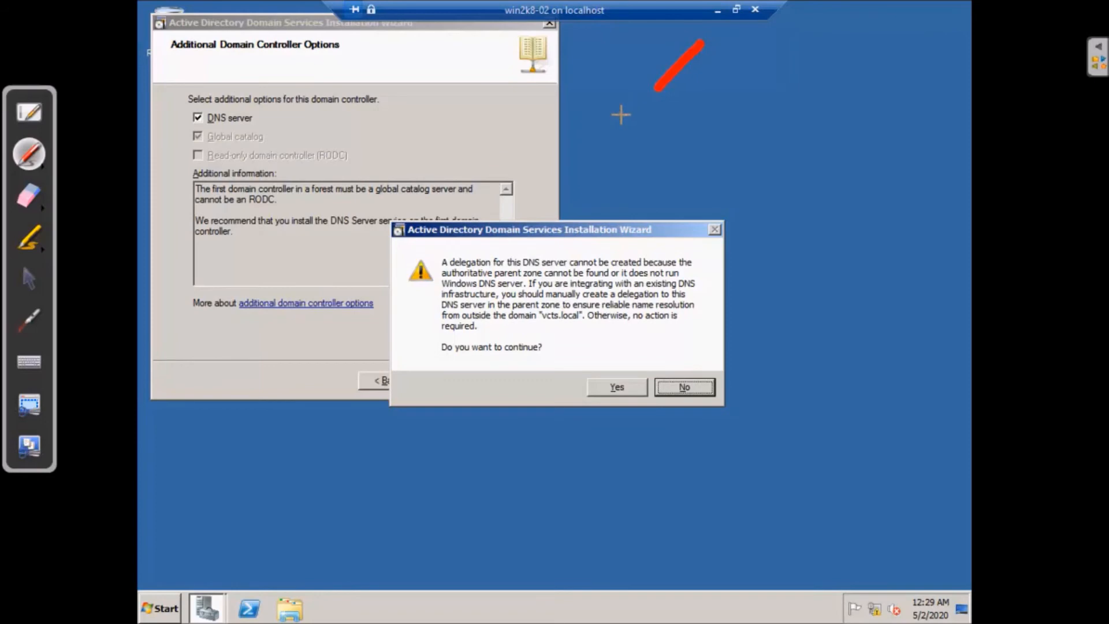
pyautogui.click(731, 39)
pyautogui.moveTo(729, 56)
pyautogui.mouseDown()
pyautogui.moveTo(716, 90)
pyautogui.moveTo(664, 136)
pyautogui.moveTo(693, 153)
pyautogui.moveTo(699, 128)
pyautogui.moveTo(680, 121)
pyautogui.mouseUp()
pyautogui.moveTo(761, 129); pyautogui.dragTo(779, 121)
pyautogui.moveTo(770, 180); pyautogui.dragTo(786, 200)
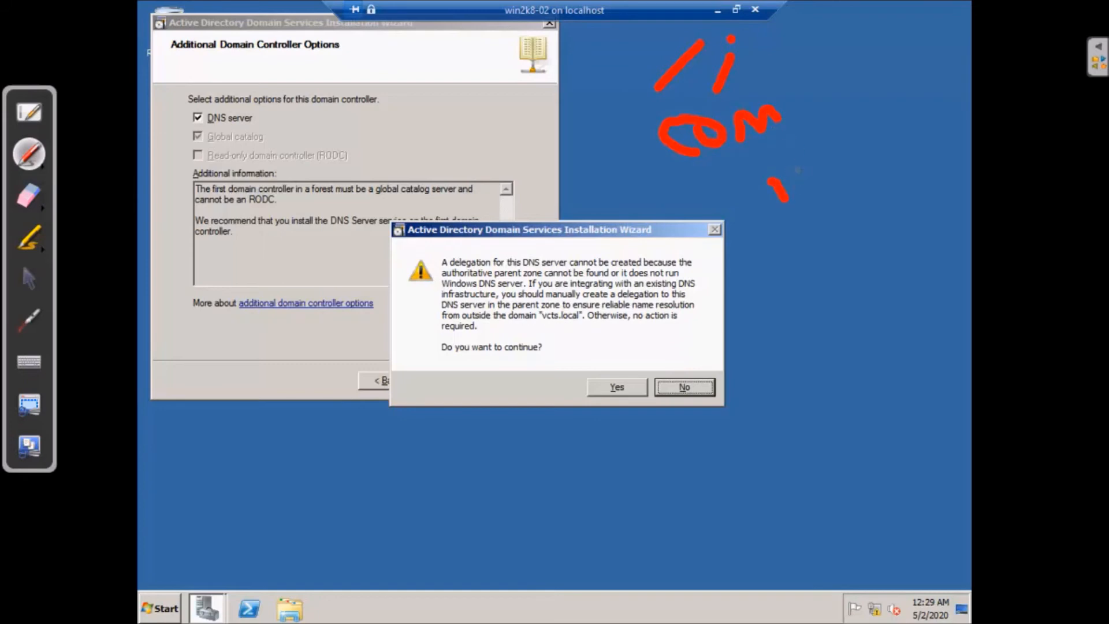
pyautogui.moveTo(826, 139); pyautogui.dragTo(832, 155)
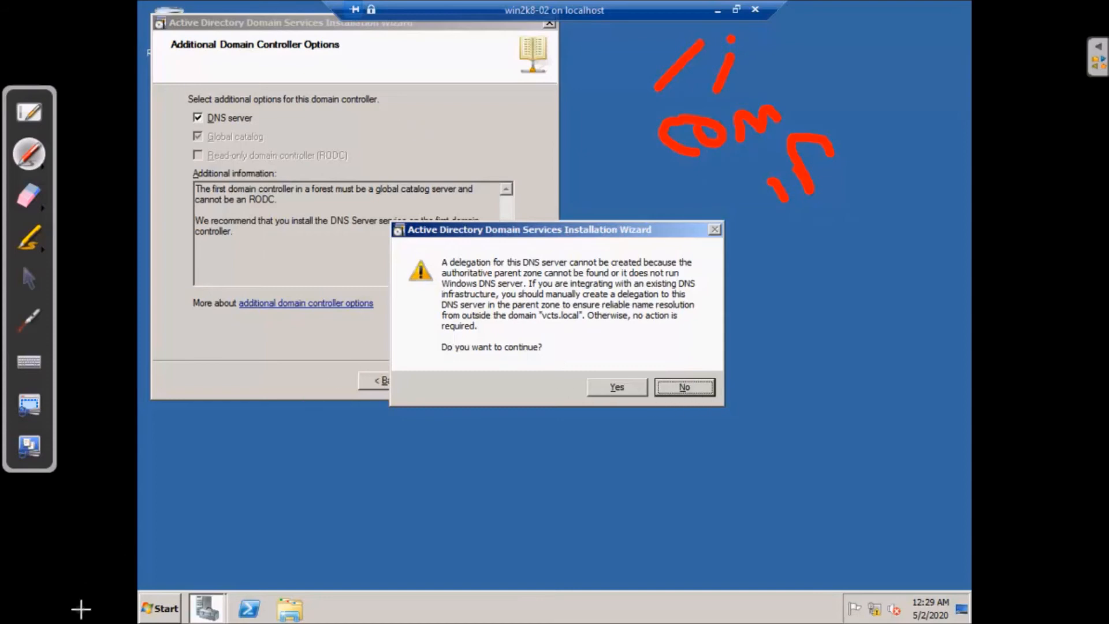
pyautogui.moveTo(206, 513); pyautogui.dragTo(201, 556)
pyautogui.moveTo(247, 540); pyautogui.dragTo(300, 559)
pyautogui.moveTo(320, 523)
pyautogui.mouseDown()
pyautogui.moveTo(330, 557)
pyautogui.moveTo(392, 551)
pyautogui.mouseUp()
pyautogui.click(415, 537)
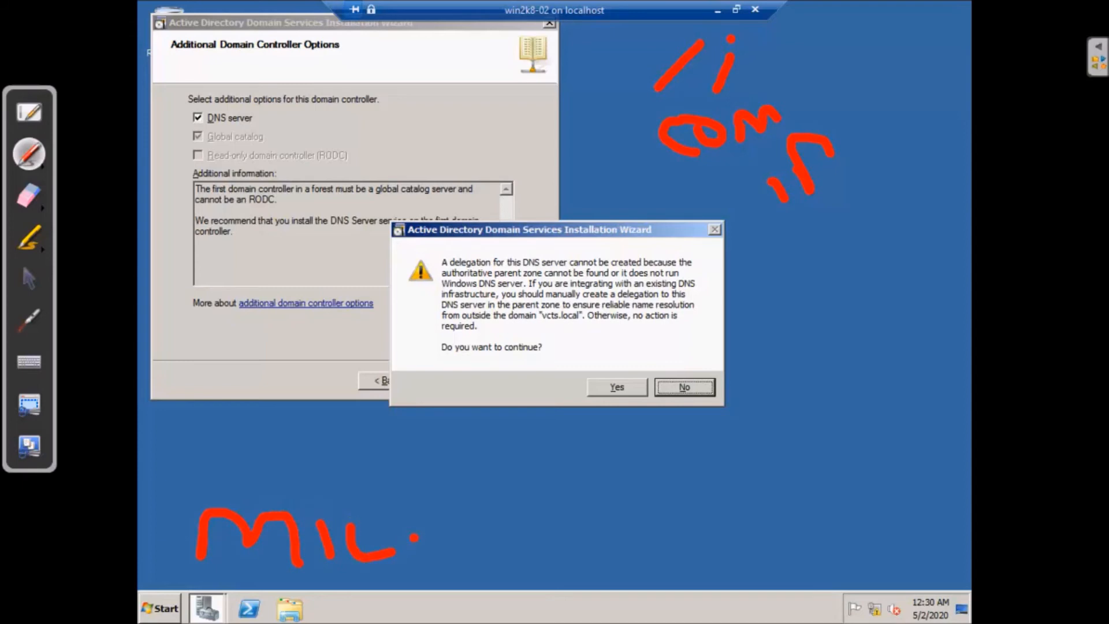
pyautogui.moveTo(468, 511)
pyautogui.mouseDown()
pyautogui.moveTo(522, 536)
pyautogui.moveTo(521, 511)
pyautogui.mouseUp()
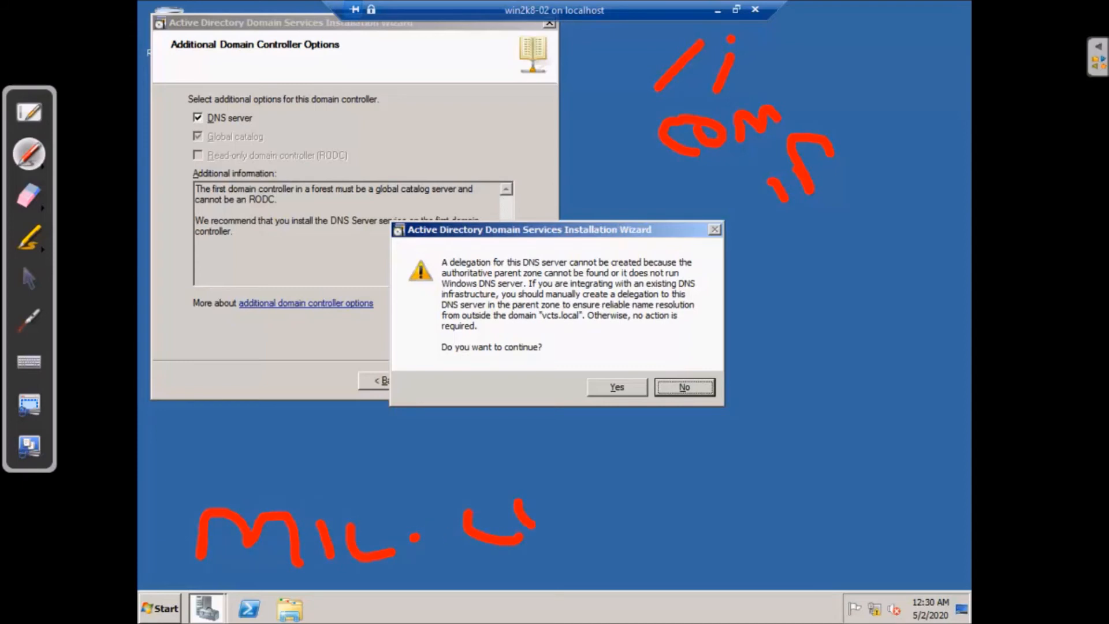
pyautogui.click(596, 490)
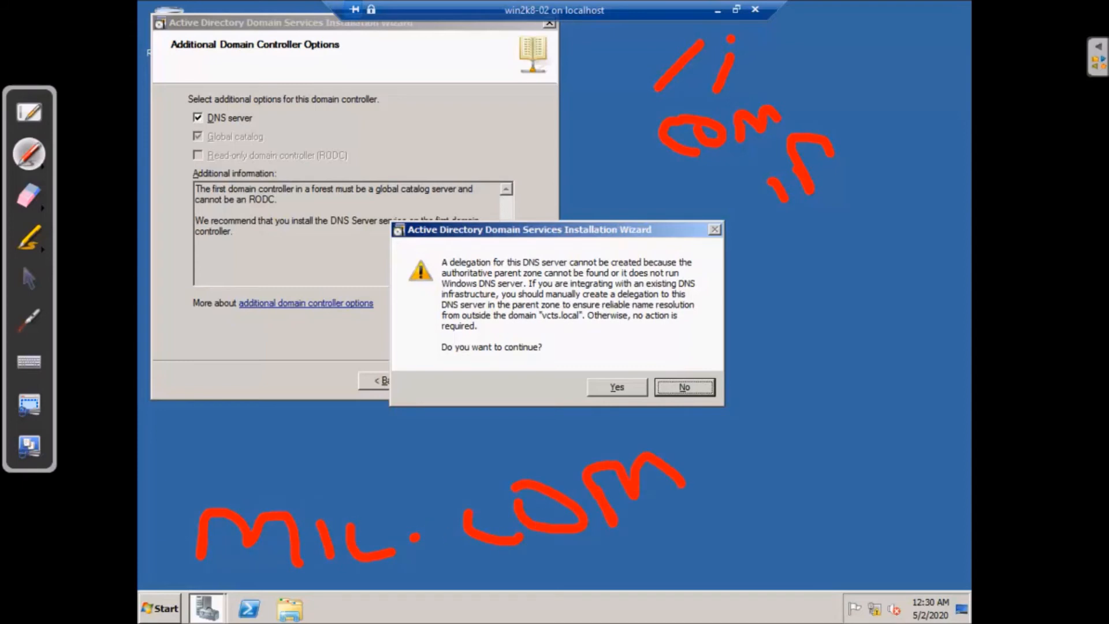
pyautogui.click(696, 464)
pyautogui.click(24, 277)
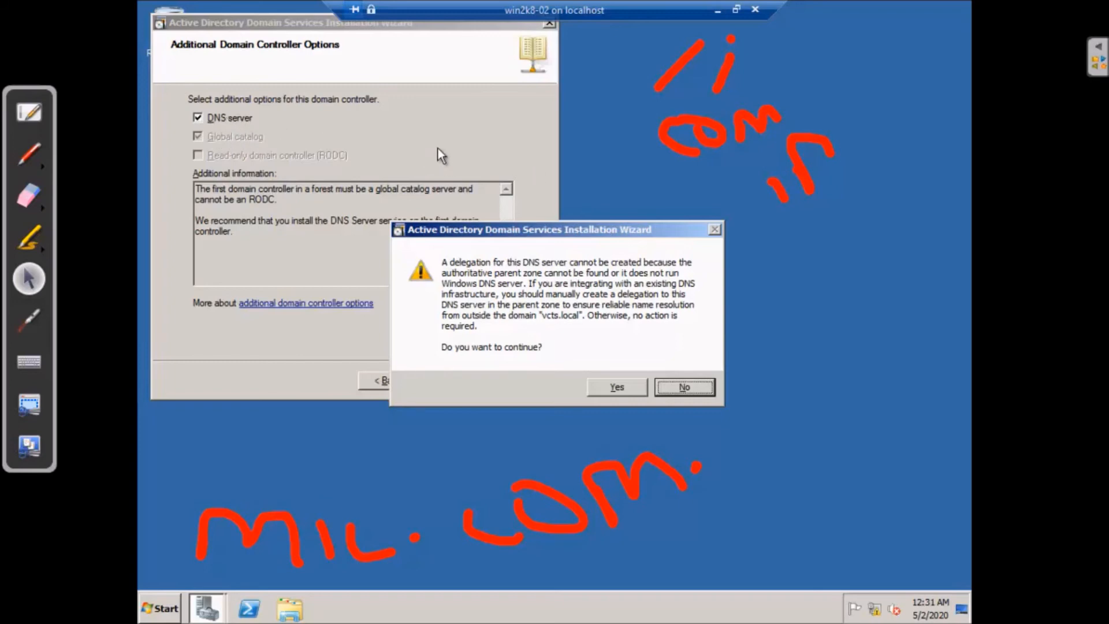
# Accept the DNS delegation warning and check the default log files and SYSVOL paths
pyautogui.click(621, 384)
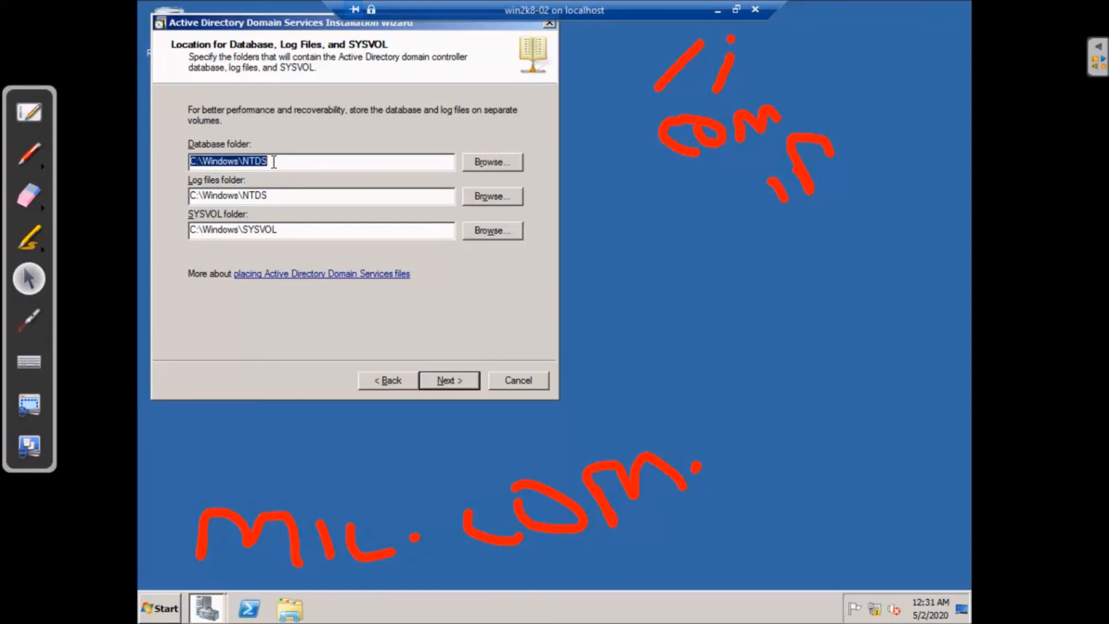
pyautogui.click(281, 196)
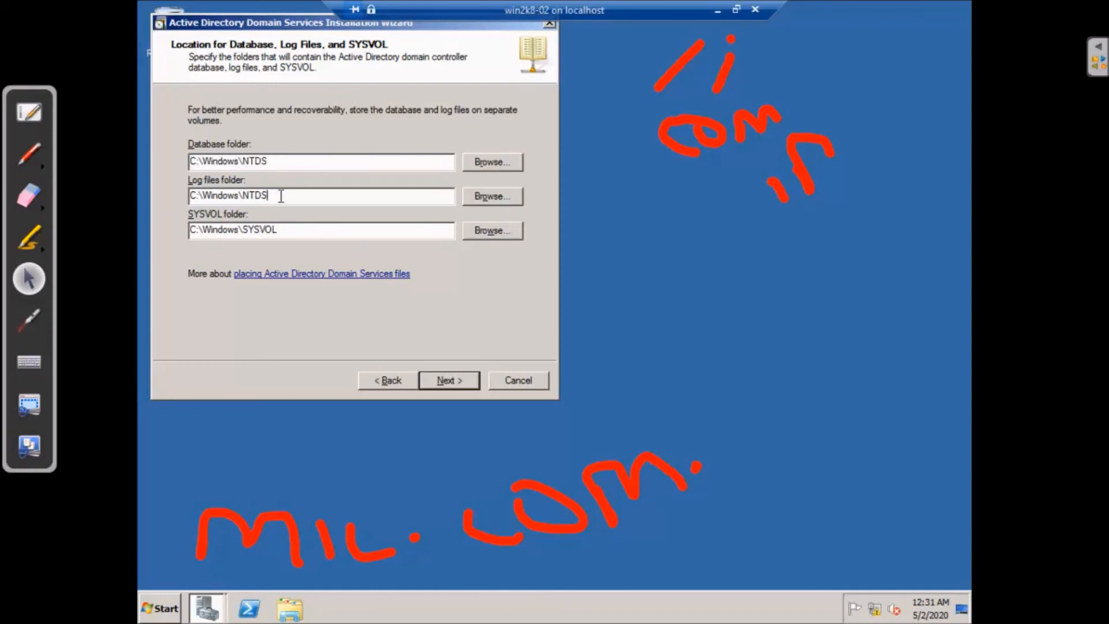
pyautogui.click(290, 229)
# Write red D, E, S and F letters on the desktop and box them
pyautogui.click(32, 151)
pyautogui.moveTo(603, 227); pyautogui.dragTo(613, 262)
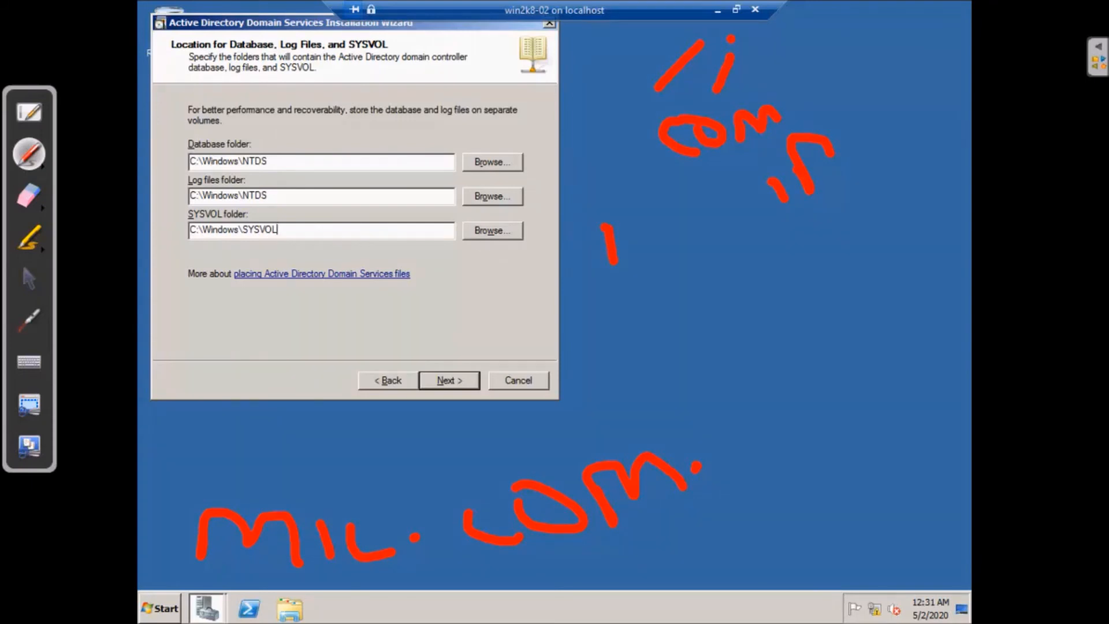
pyautogui.click(641, 301)
pyautogui.moveTo(641, 302)
pyautogui.mouseDown()
pyautogui.moveTo(648, 344)
pyautogui.moveTo(643, 306)
pyautogui.moveTo(689, 298)
pyautogui.moveTo(658, 323)
pyautogui.moveTo(701, 321)
pyautogui.mouseUp()
pyautogui.moveTo(643, 346); pyautogui.dragTo(754, 330)
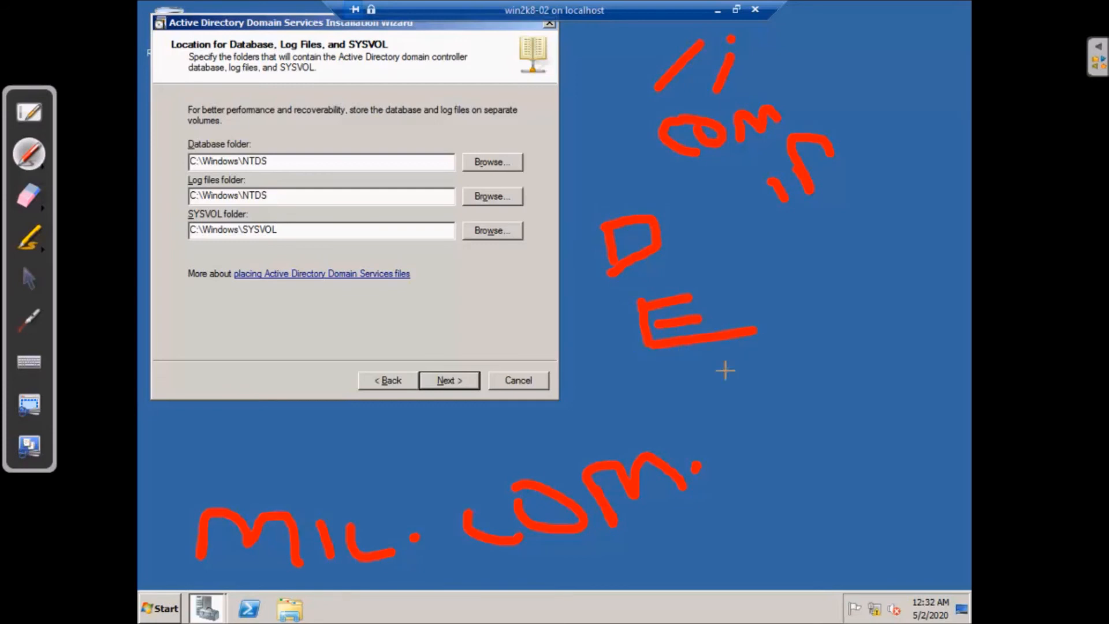
pyautogui.moveTo(733, 383)
pyautogui.mouseDown()
pyautogui.moveTo(716, 385)
pyautogui.moveTo(710, 430)
pyautogui.mouseUp()
pyautogui.click(776, 376)
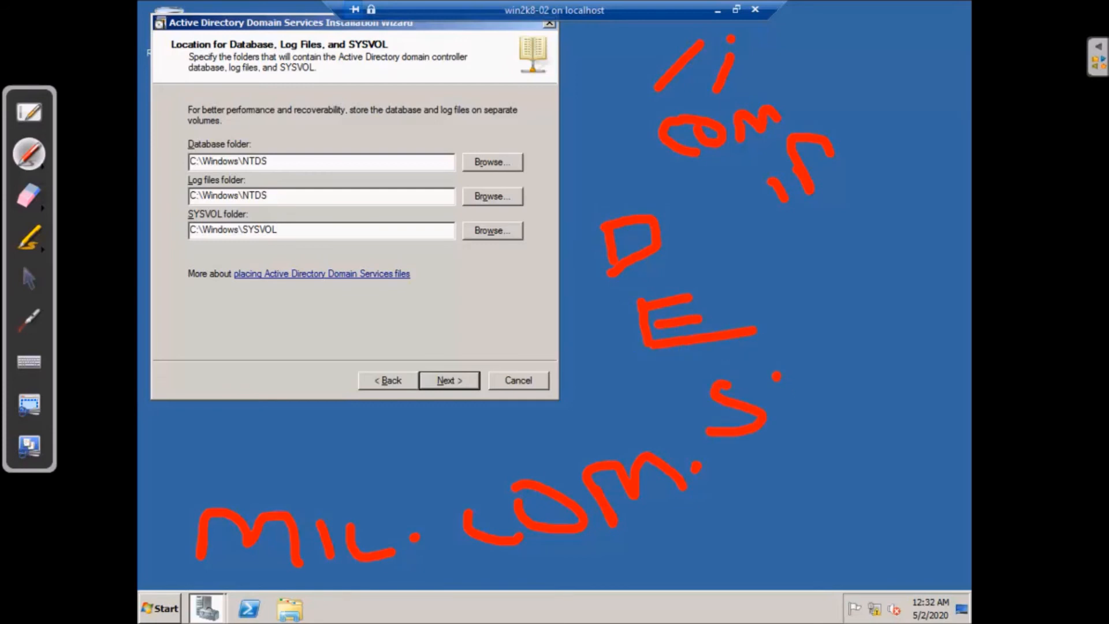
pyautogui.moveTo(775, 383); pyautogui.dragTo(787, 431)
pyautogui.moveTo(776, 383); pyautogui.dragTo(840, 363)
pyautogui.moveTo(794, 407); pyautogui.dragTo(842, 388)
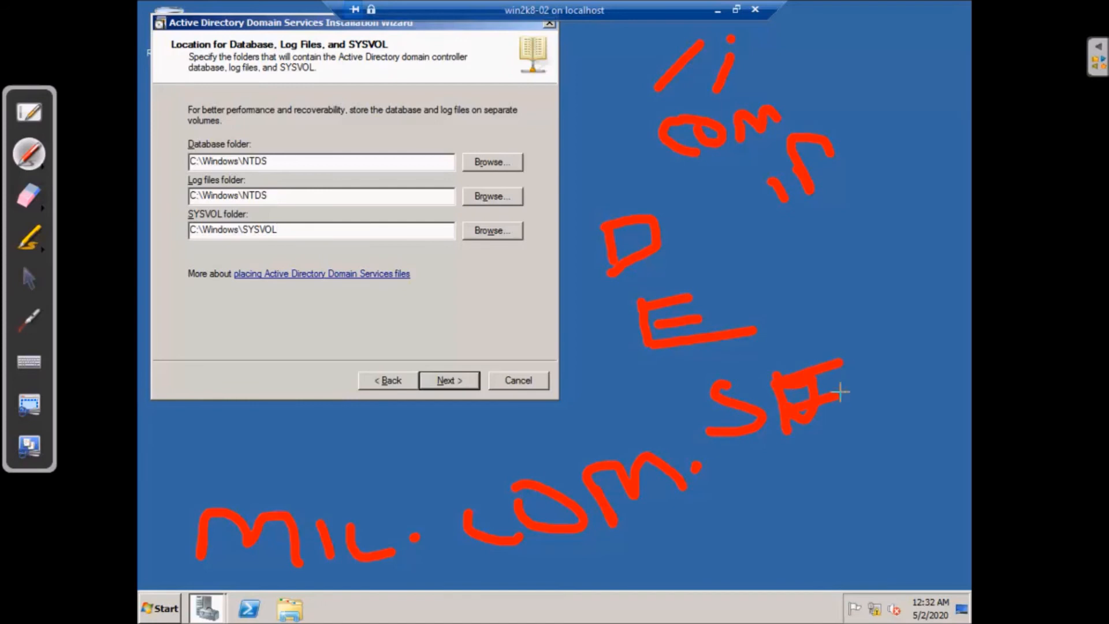
pyautogui.moveTo(573, 218)
pyautogui.mouseDown()
pyautogui.moveTo(575, 237)
pyautogui.moveTo(575, 217)
pyautogui.mouseUp()
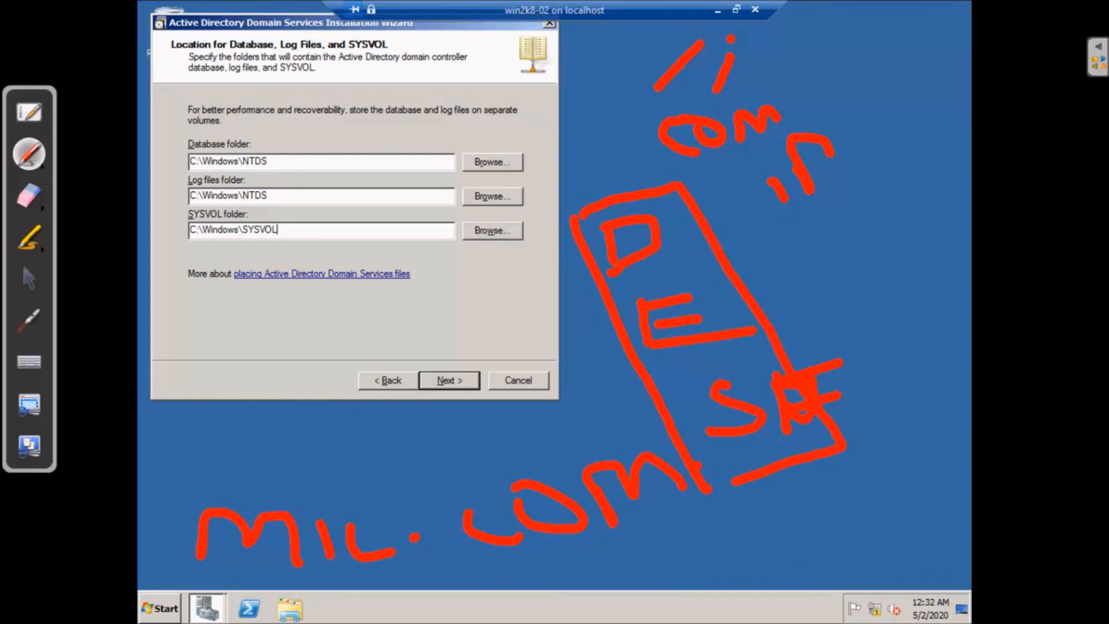
pyautogui.moveTo(612, 290); pyautogui.dragTo(674, 276)
# Write a second red D with E and F letters and dashes at the right
pyautogui.moveTo(817, 226); pyautogui.dragTo(836, 268)
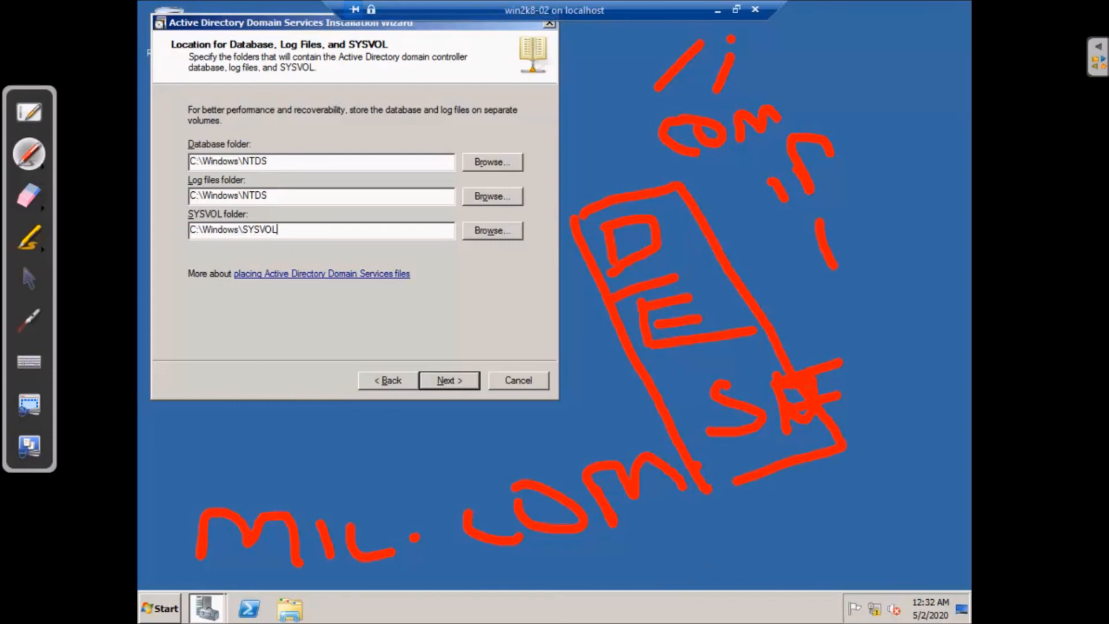
pyautogui.moveTo(807, 226)
pyautogui.mouseDown()
pyautogui.moveTo(869, 231)
pyautogui.moveTo(824, 265)
pyautogui.moveTo(854, 340)
pyautogui.mouseUp()
pyautogui.click(846, 293)
pyautogui.moveTo(844, 299)
pyautogui.mouseDown()
pyautogui.moveTo(872, 289)
pyautogui.moveTo(875, 311)
pyautogui.moveTo(897, 323)
pyautogui.mouseUp()
pyautogui.moveTo(881, 382)
pyautogui.mouseDown()
pyautogui.moveTo(890, 420)
pyautogui.moveTo(913, 370)
pyautogui.moveTo(916, 390)
pyautogui.mouseUp()
pyautogui.moveTo(884, 293); pyautogui.dragTo(913, 284)
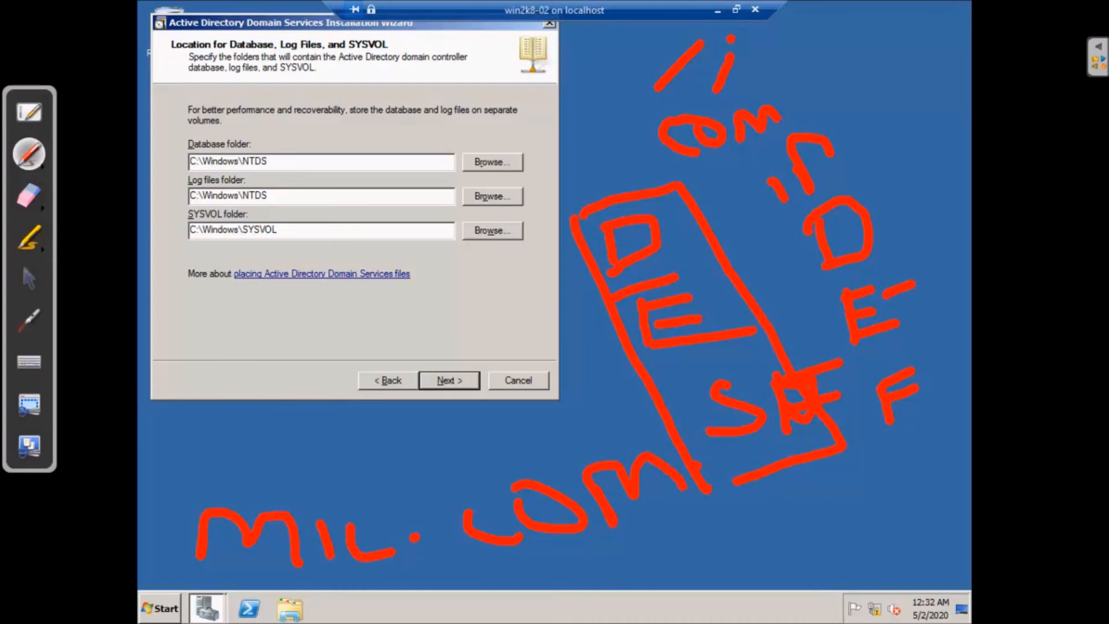
pyautogui.moveTo(868, 204); pyautogui.dragTo(889, 198)
pyautogui.moveTo(912, 403); pyautogui.dragTo(926, 397)
# Erase all the red notes and keep the default C:\Windows folder locations
pyautogui.click(29, 197)
pyautogui.moveTo(225, 540)
pyautogui.mouseDown()
pyautogui.moveTo(396, 508)
pyautogui.moveTo(664, 494)
pyautogui.moveTo(564, 272)
pyautogui.moveTo(532, 248)
pyautogui.moveTo(1025, 149)
pyautogui.moveTo(682, 113)
pyautogui.mouseUp()
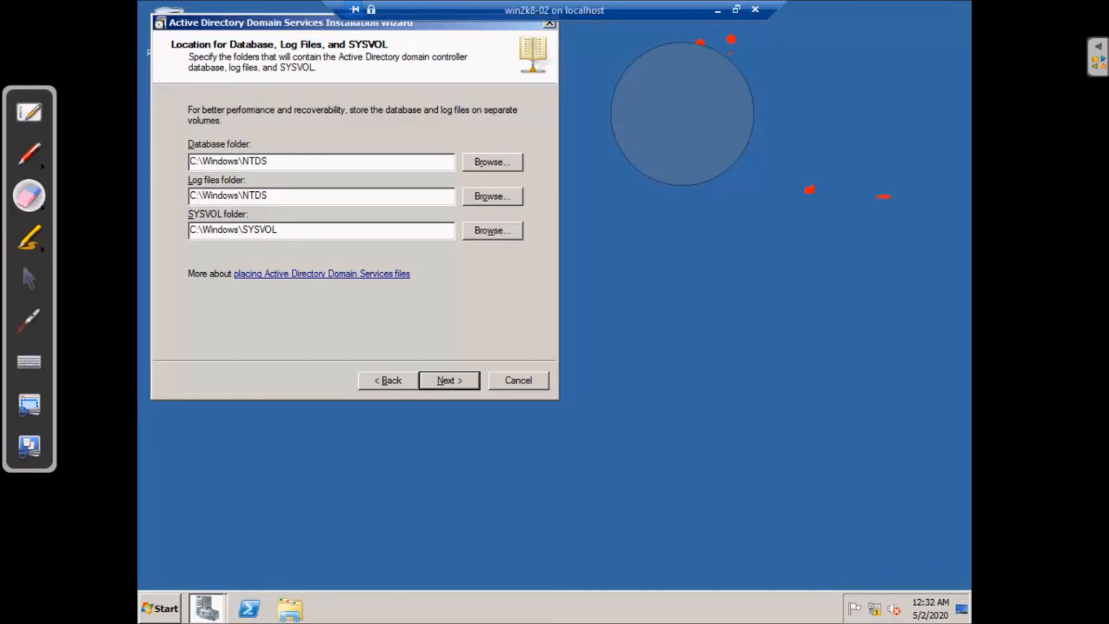
pyautogui.moveTo(682, 114)
pyautogui.mouseDown()
pyautogui.moveTo(712, 27)
pyautogui.moveTo(791, 153)
pyautogui.moveTo(856, 202)
pyautogui.moveTo(479, 455)
pyautogui.mouseUp()
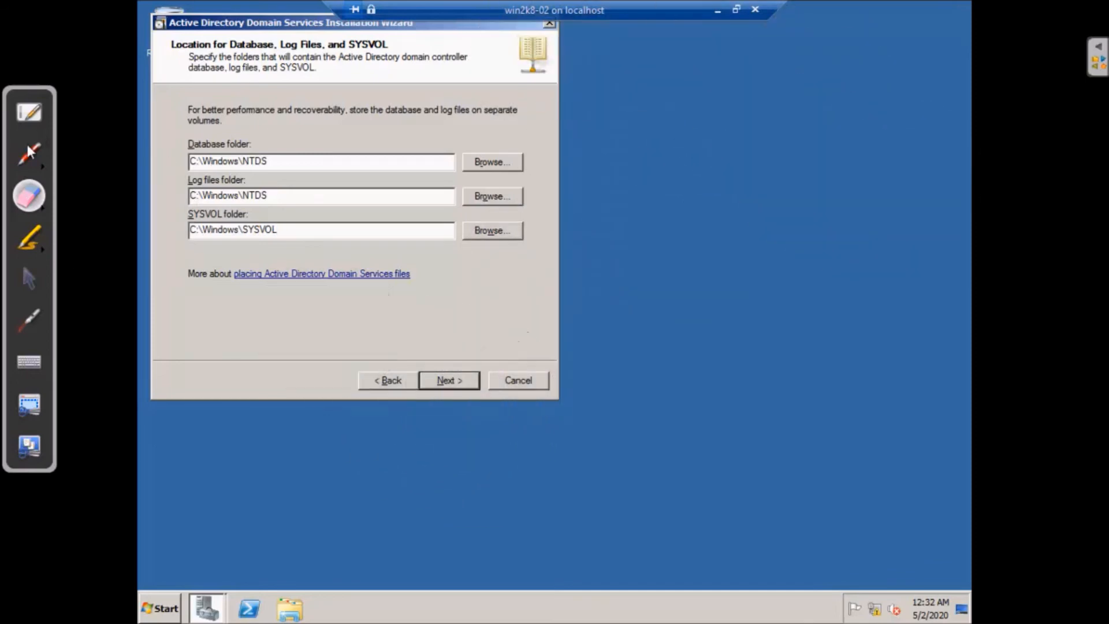
pyautogui.click(34, 283)
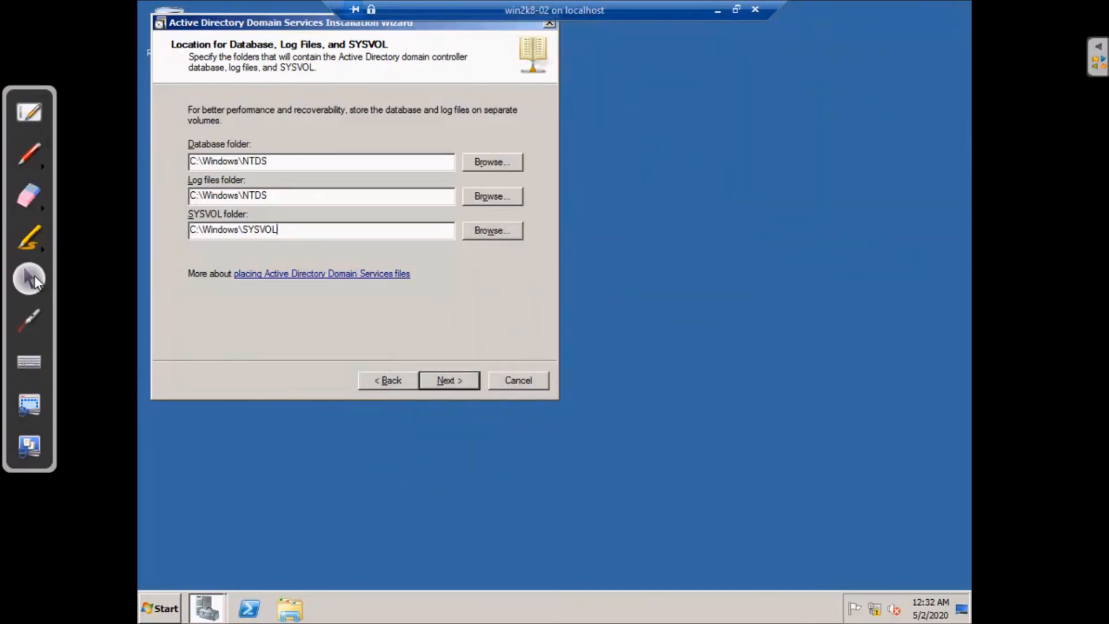
pyautogui.click(447, 380)
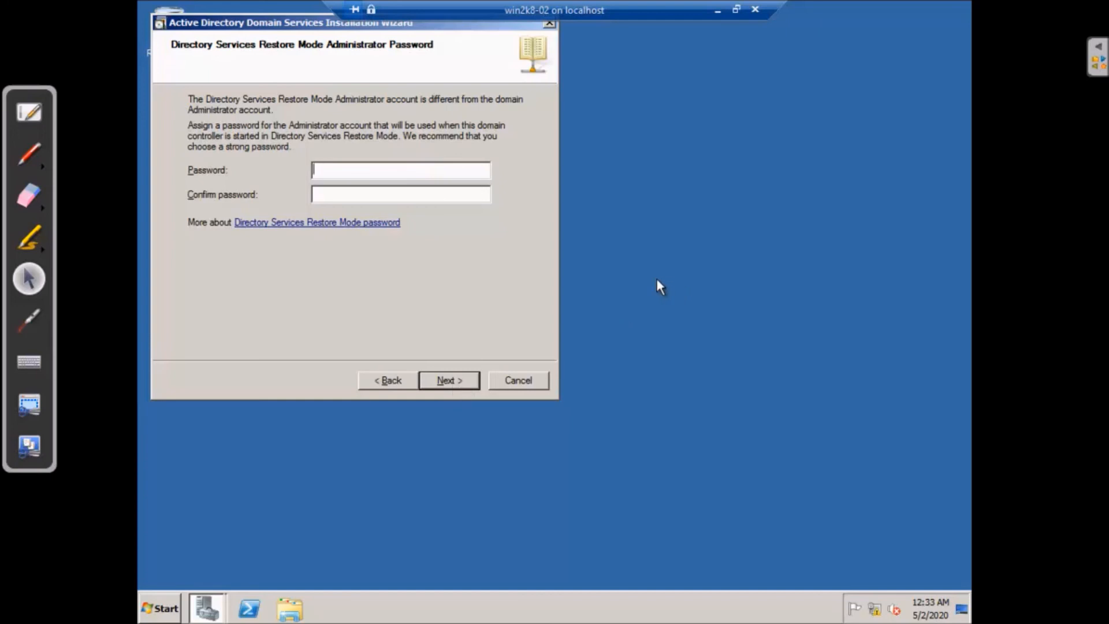
# Handwrite a red F with a curl and the letters ADS beside the password page
pyautogui.moveTo(706, 253); pyautogui.dragTo(707, 333)
pyautogui.moveTo(706, 253); pyautogui.dragTo(791, 253)
pyautogui.moveTo(706, 297)
pyautogui.mouseDown()
pyautogui.moveTo(779, 300)
pyautogui.moveTo(852, 277)
pyautogui.mouseUp()
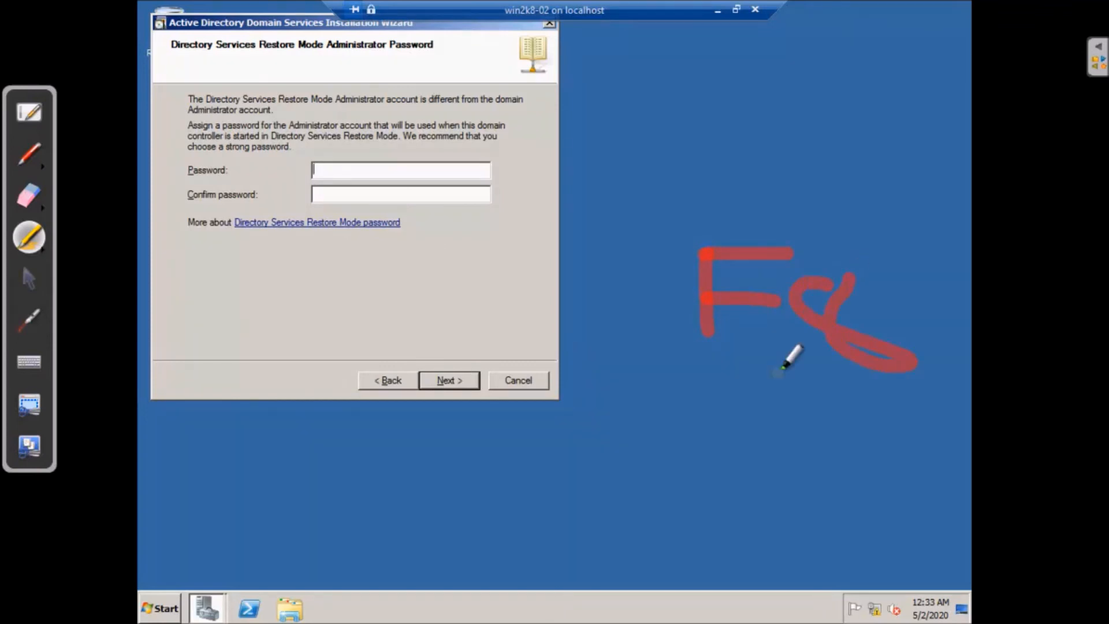
pyautogui.moveTo(640, 426)
pyautogui.mouseDown()
pyautogui.moveTo(658, 502)
pyautogui.moveTo(675, 476)
pyautogui.moveTo(701, 488)
pyautogui.mouseUp()
pyautogui.moveTo(687, 445)
pyautogui.mouseDown()
pyautogui.moveTo(725, 413)
pyautogui.moveTo(710, 504)
pyautogui.mouseUp()
pyautogui.moveTo(784, 396)
pyautogui.mouseDown()
pyautogui.moveTo(795, 462)
pyautogui.moveTo(782, 387)
pyautogui.moveTo(813, 379)
pyautogui.mouseUp()
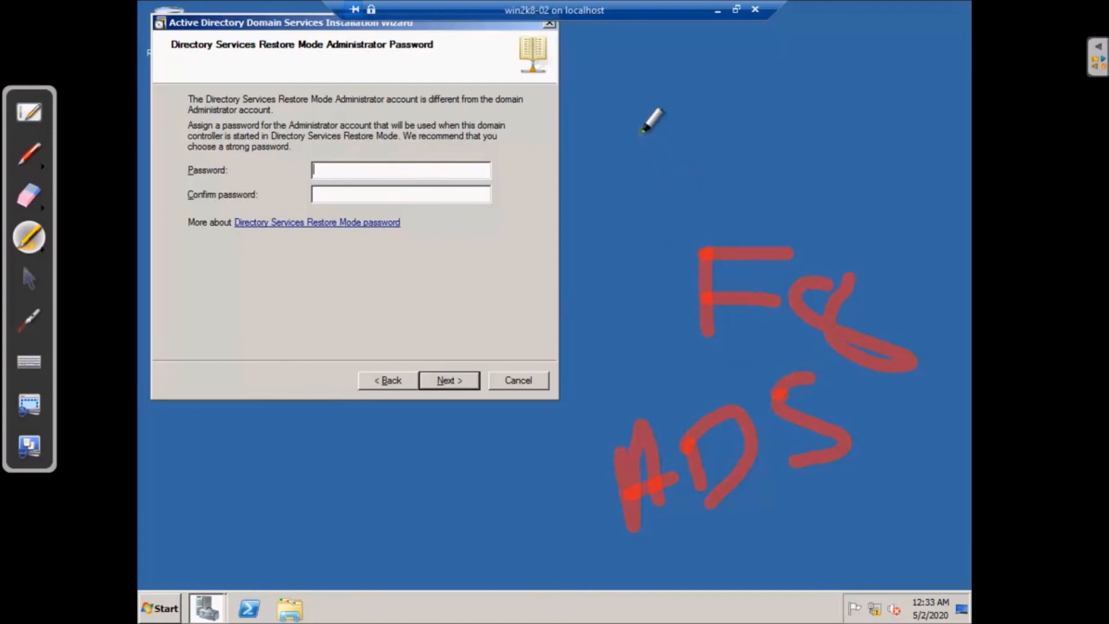
# Write a red LA note above the wizard
pyautogui.click(604, 115)
pyautogui.moveTo(662, 165); pyautogui.dragTo(684, 161)
pyautogui.moveTo(687, 74); pyautogui.dragTo(705, 145)
pyautogui.moveTo(690, 71); pyautogui.dragTo(692, 70)
pyautogui.moveTo(698, 118); pyautogui.dragTo(727, 105)
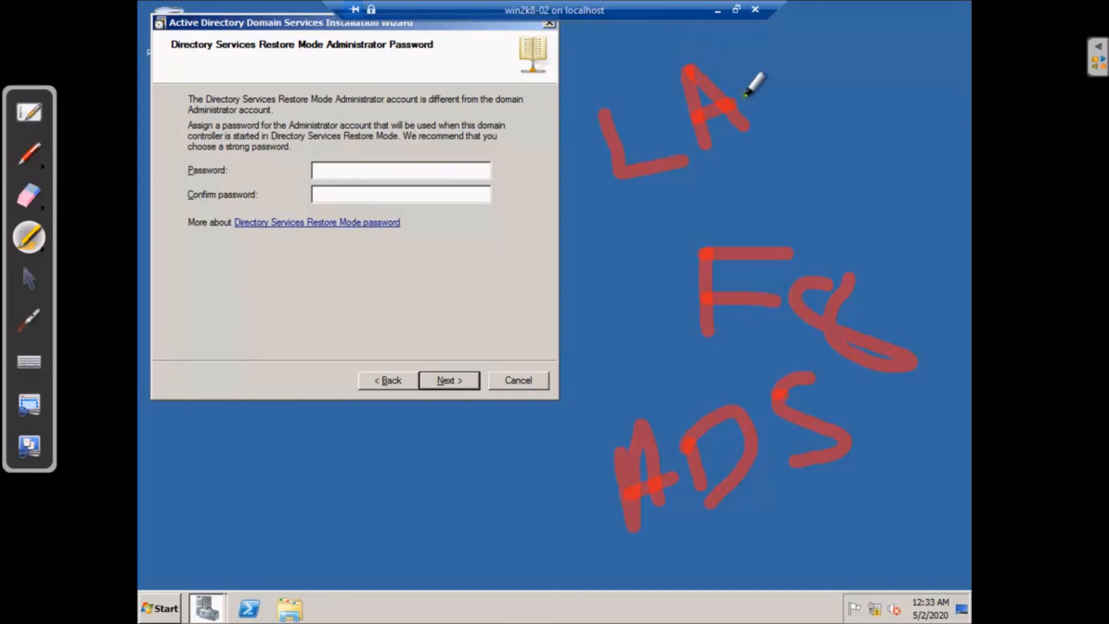
# Add a red DK note, circle both notes, then erase all the ink
pyautogui.click(757, 165)
pyautogui.moveTo(777, 160); pyautogui.dragTo(788, 202)
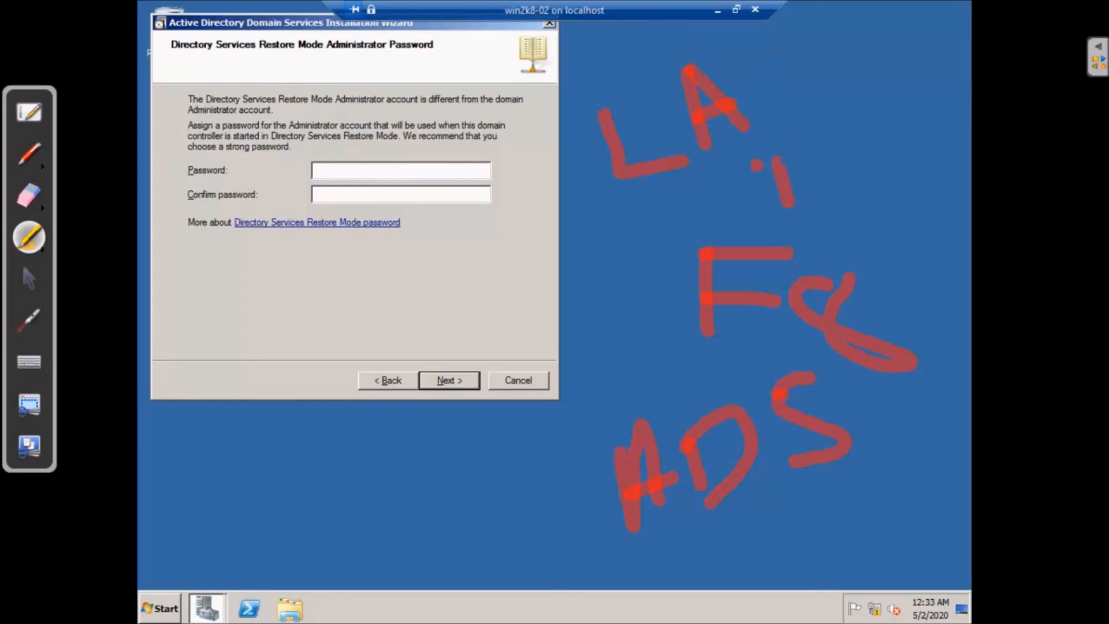
pyautogui.moveTo(811, 142); pyautogui.dragTo(761, 210)
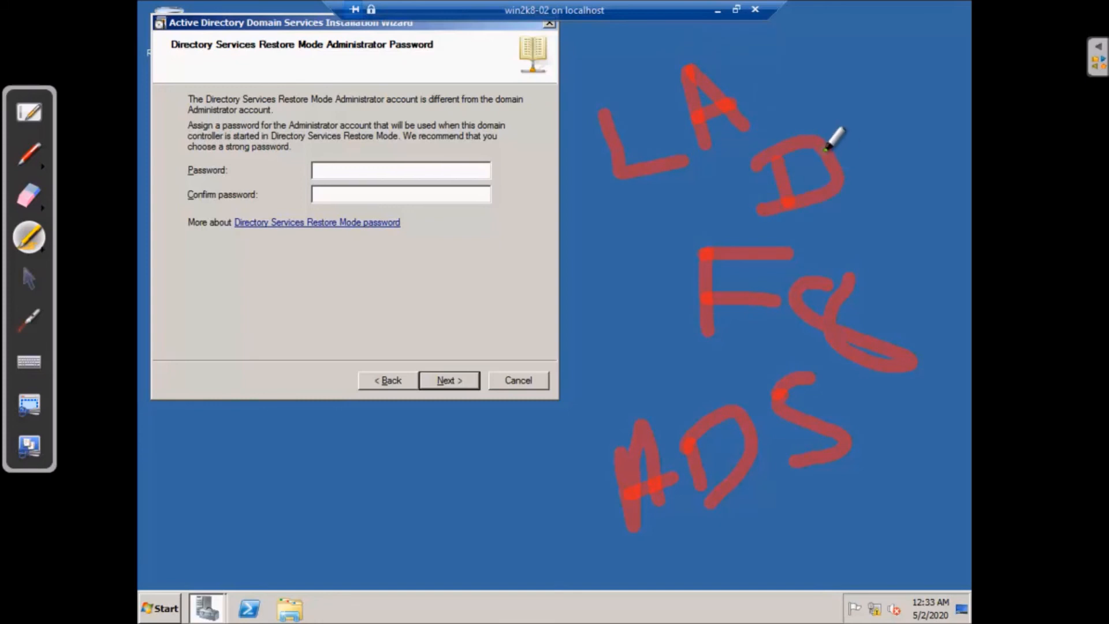
pyautogui.moveTo(716, 100); pyautogui.dragTo(730, 106)
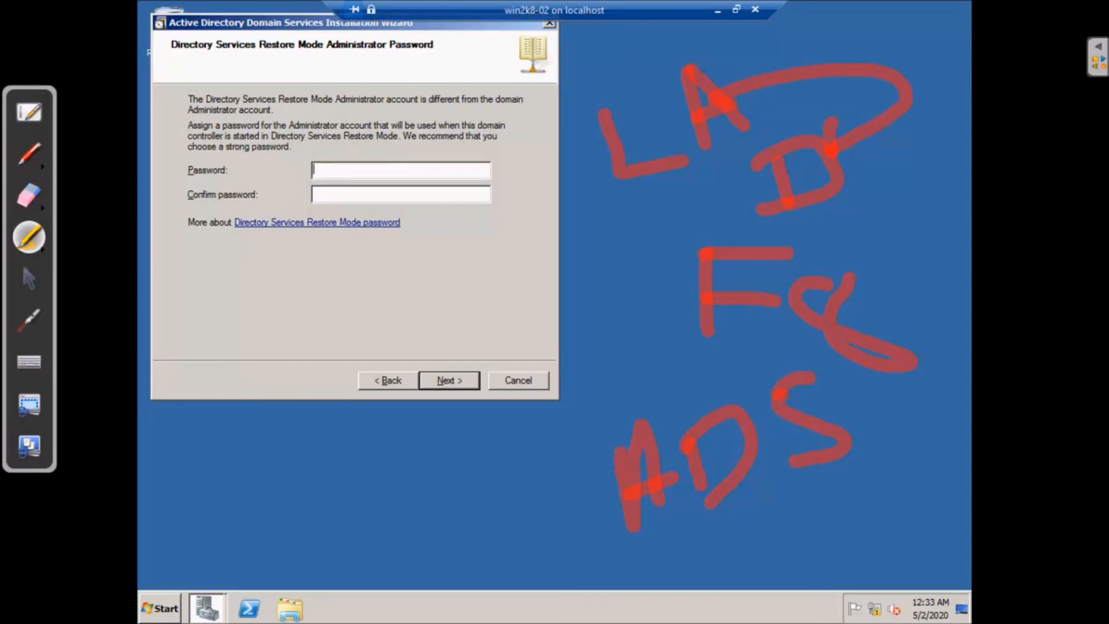
pyautogui.moveTo(832, 148); pyautogui.dragTo(880, 157)
pyautogui.moveTo(580, 120); pyautogui.dragTo(822, 255)
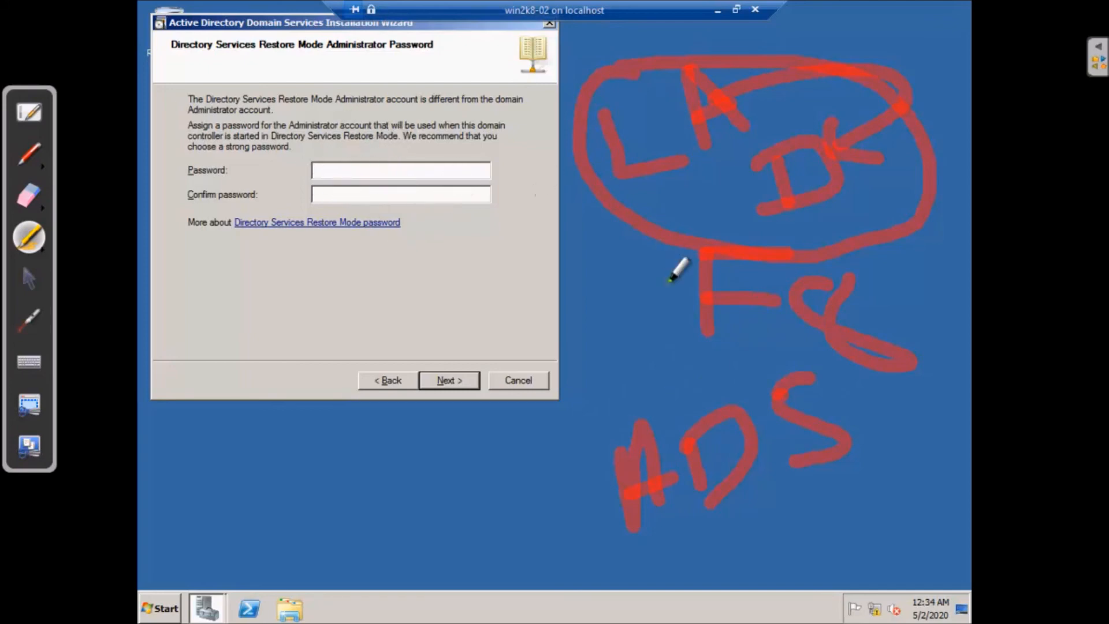
pyautogui.click(27, 196)
pyautogui.moveTo(563, 128)
pyautogui.mouseDown()
pyautogui.moveTo(648, 104)
pyautogui.moveTo(586, 227)
pyautogui.moveTo(825, 316)
pyautogui.moveTo(878, 186)
pyautogui.moveTo(636, 502)
pyautogui.moveTo(774, 401)
pyautogui.mouseUp()
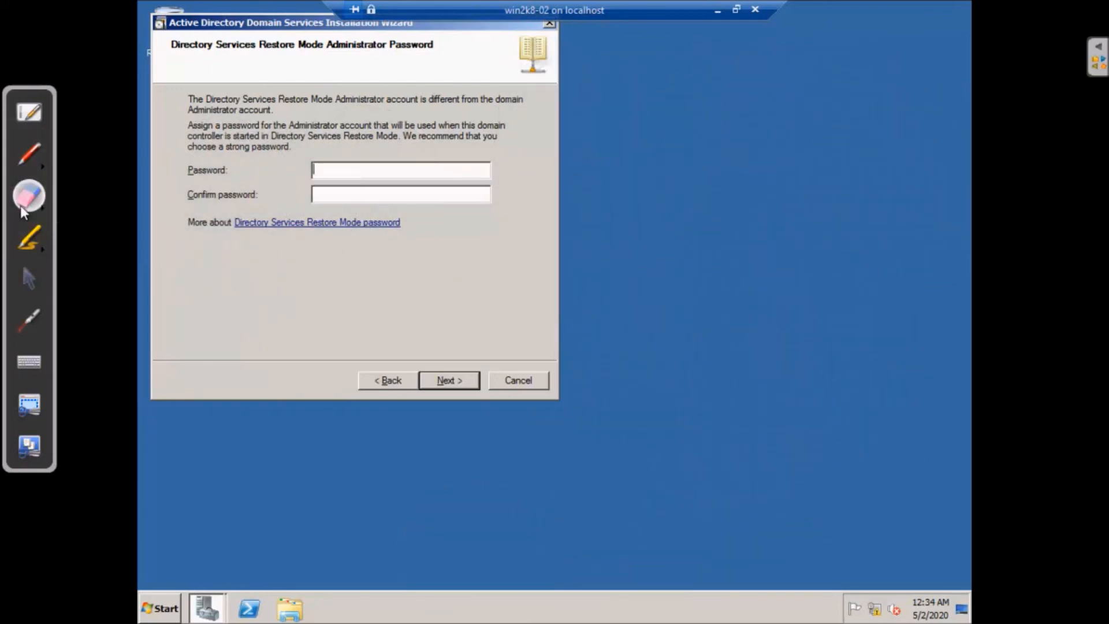
# Enter the restore mode password in both password fields and continue to the Summary
pyautogui.click(34, 275)
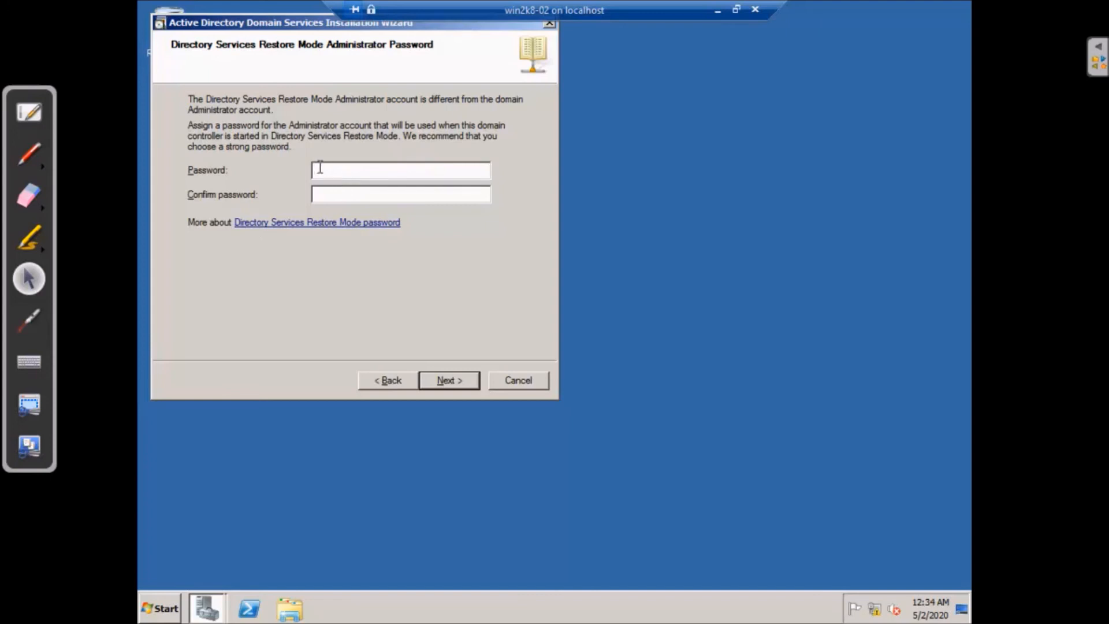
pyautogui.write('P')
pyautogui.write('•••')
pyautogui.press('Tab')
pyautogui.write('Passw')
pyautogui.click(453, 381)
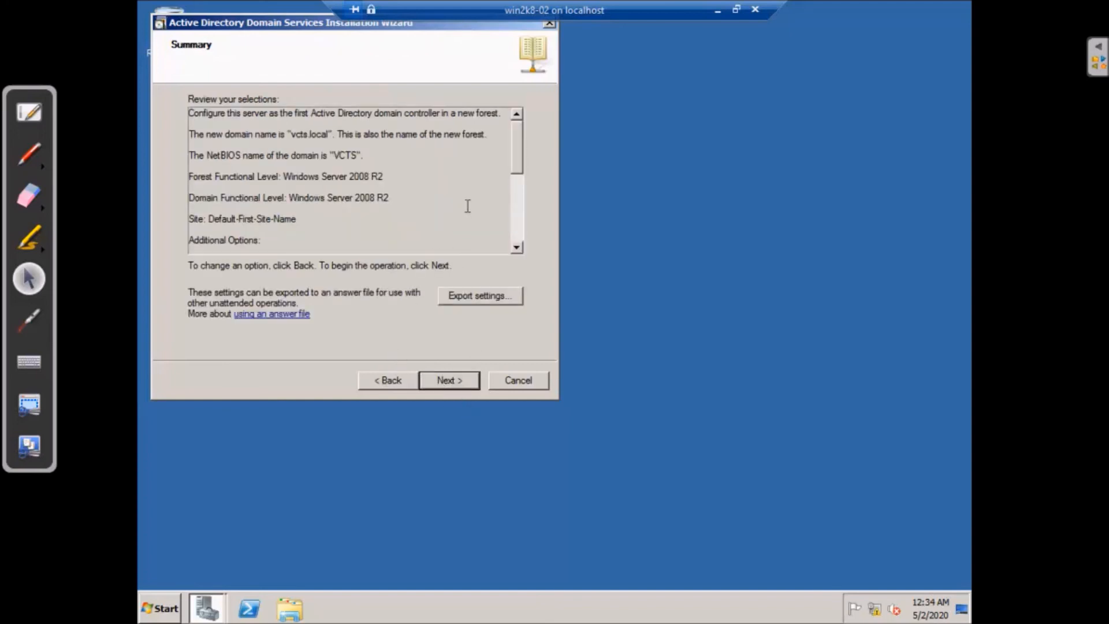
pyautogui.moveTo(517, 132)
pyautogui.mouseDown()
pyautogui.moveTo(514, 202)
pyautogui.moveTo(518, 127)
pyautogui.mouseUp()
pyautogui.moveTo(299, 113); pyautogui.dragTo(502, 115)
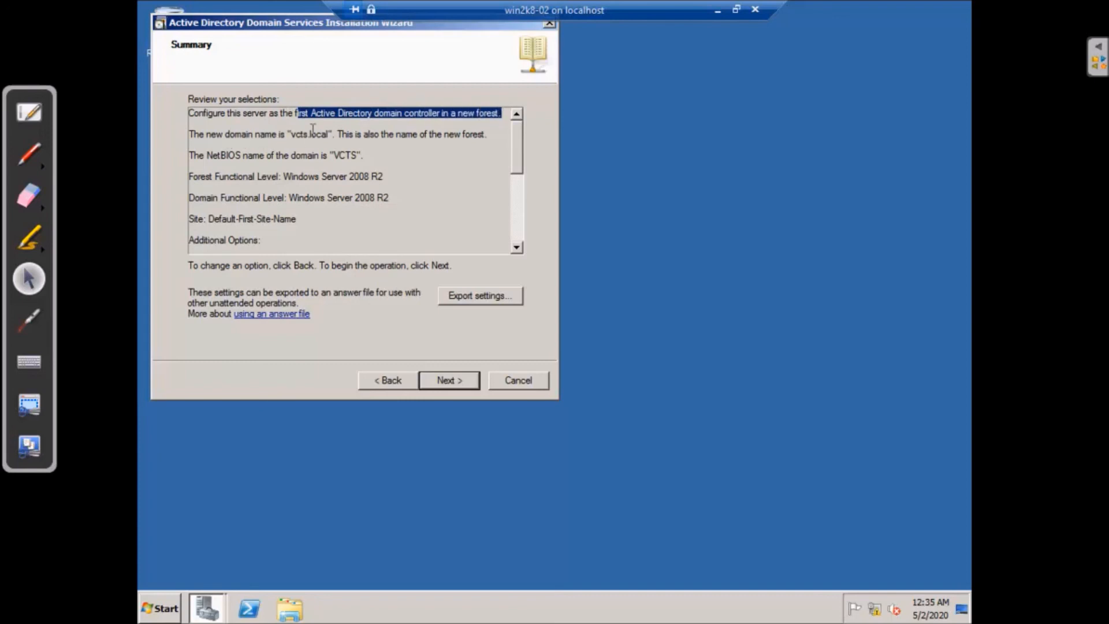
pyautogui.click(291, 134)
pyautogui.moveTo(291, 134); pyautogui.dragTo(333, 133)
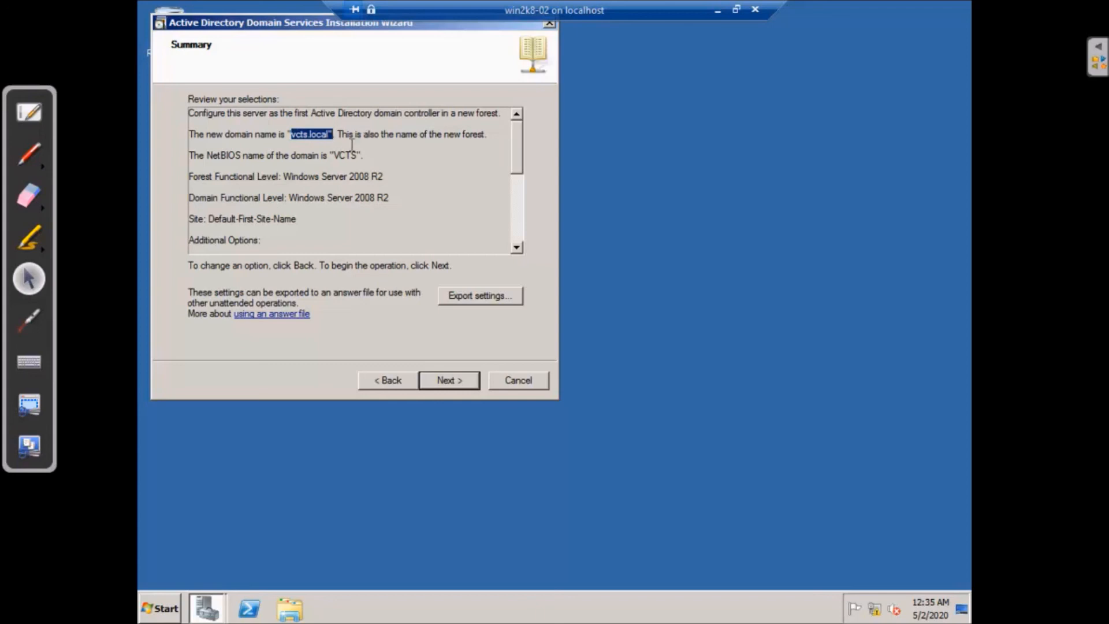
pyautogui.moveTo(194, 157); pyautogui.dragTo(344, 153)
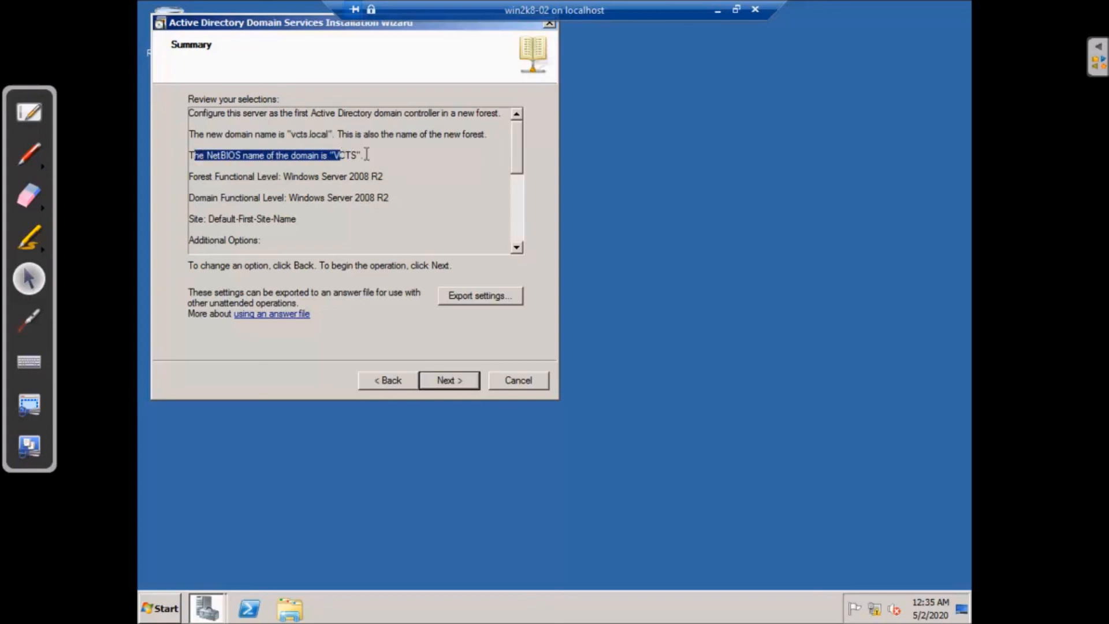
pyautogui.click(366, 154)
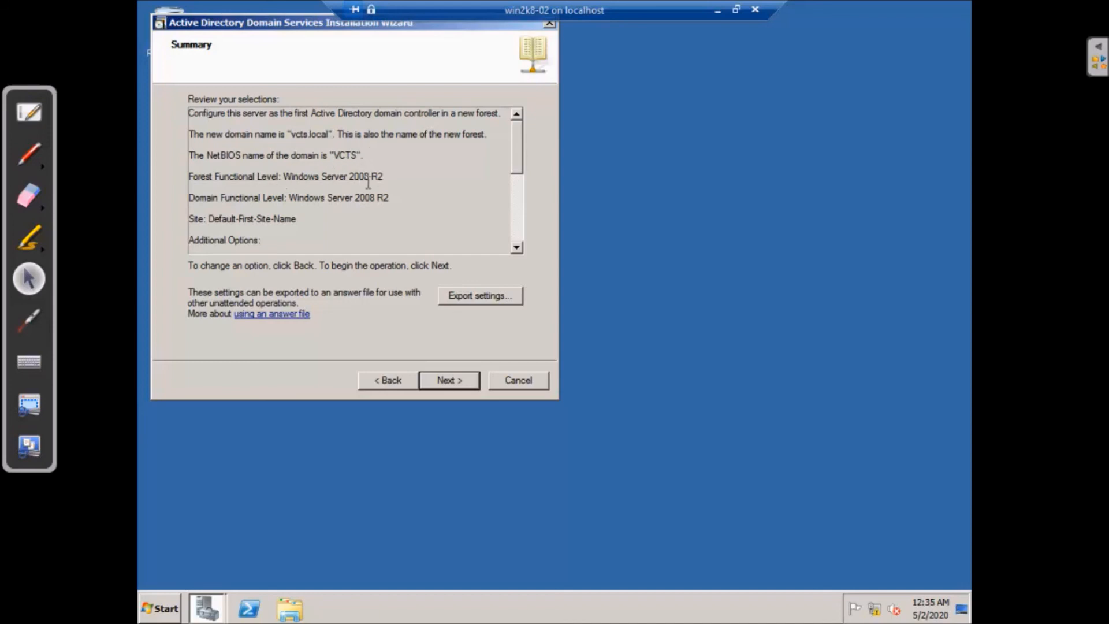
pyautogui.moveTo(353, 176); pyautogui.dragTo(391, 176)
pyautogui.click(420, 188)
pyautogui.moveTo(355, 198); pyautogui.dragTo(390, 198)
pyautogui.click(410, 201)
pyautogui.scroll(-1, 313, 226)
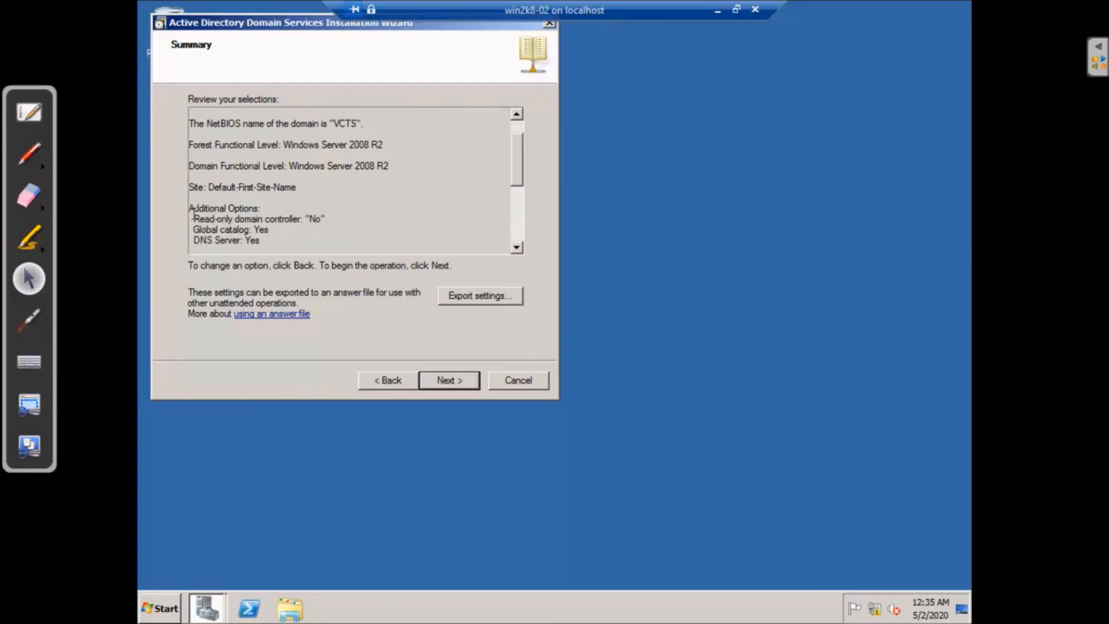
pyautogui.moveTo(196, 219); pyautogui.dragTo(327, 221)
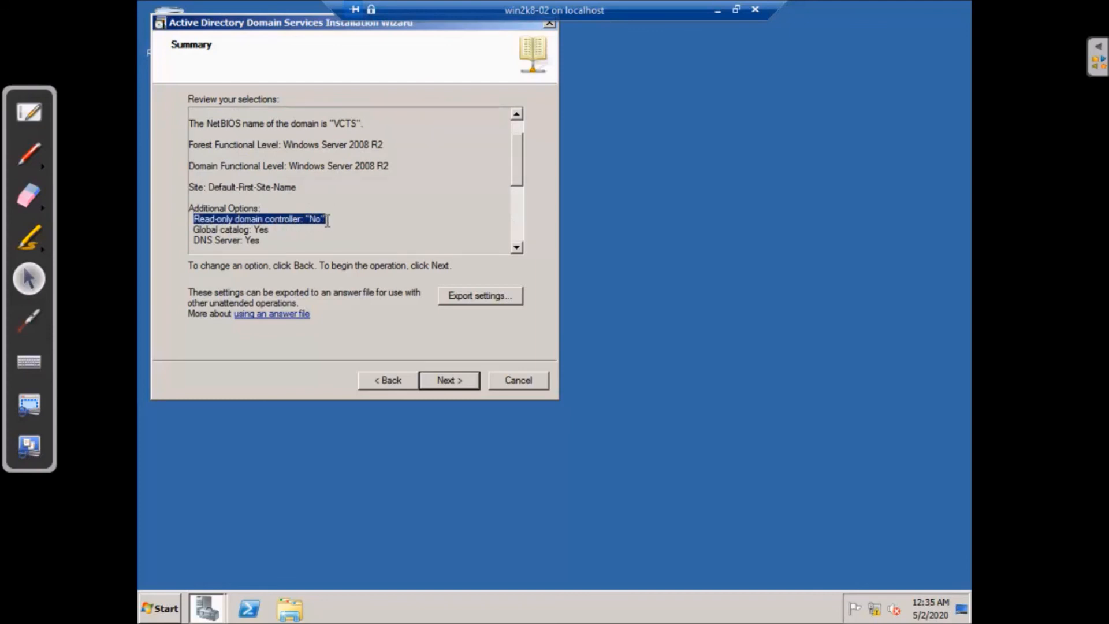
pyautogui.click(340, 216)
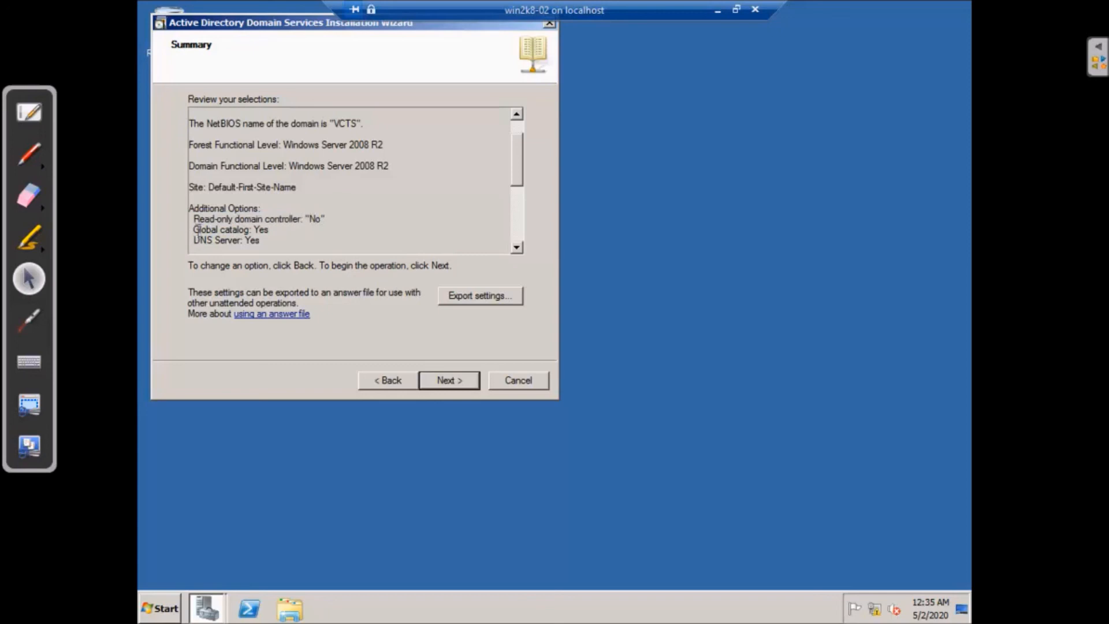
pyautogui.moveTo(193, 230); pyautogui.dragTo(270, 230)
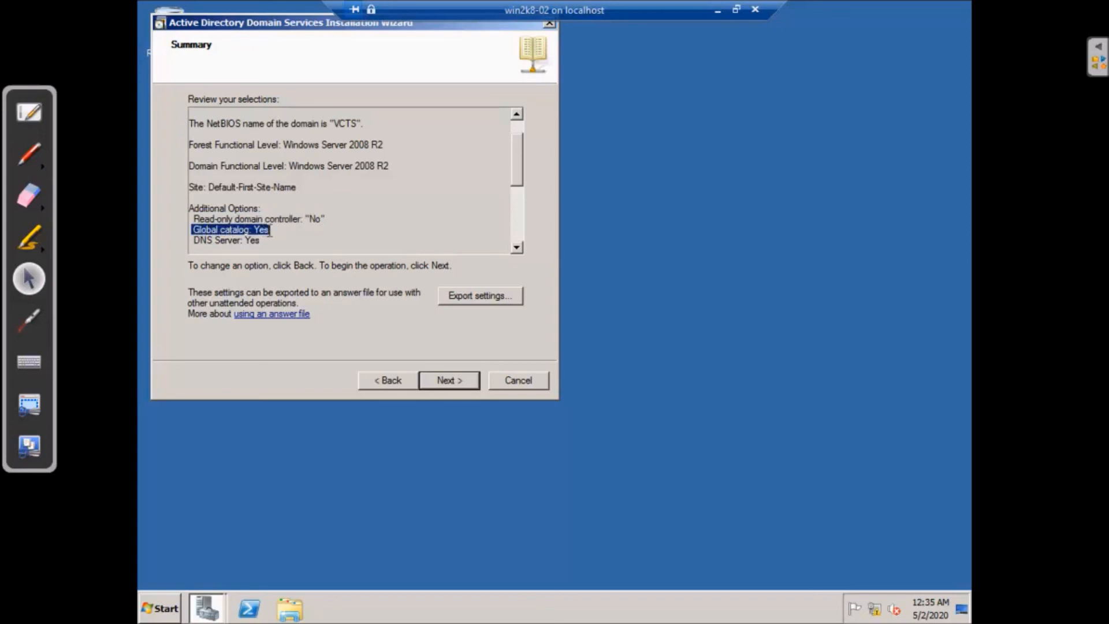
pyautogui.moveTo(194, 240); pyautogui.dragTo(269, 239)
pyautogui.click(291, 237)
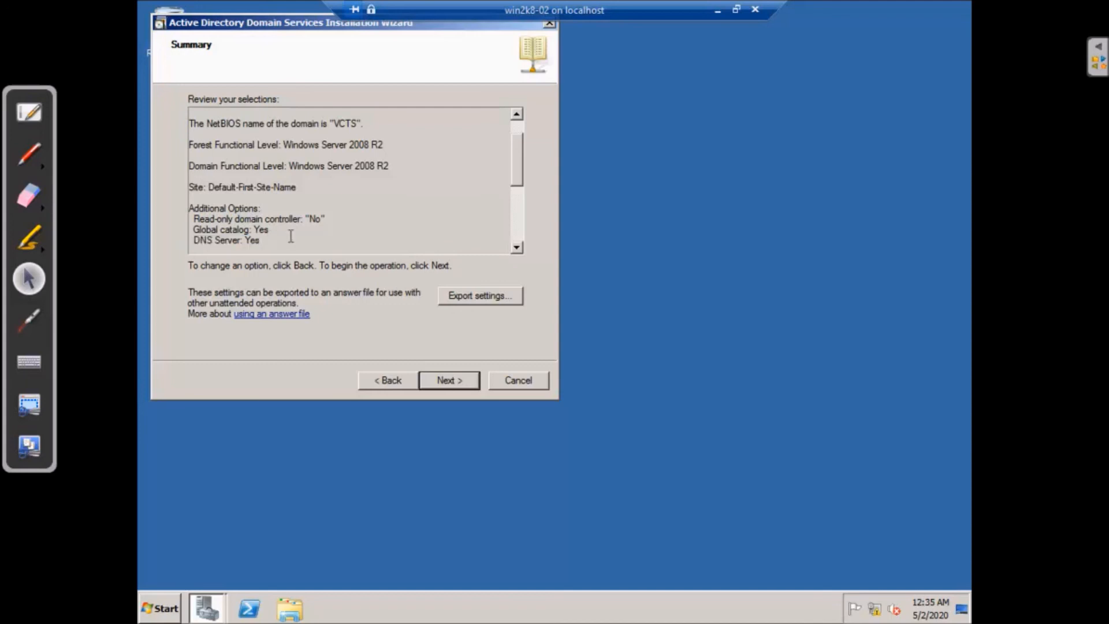
pyautogui.moveTo(518, 154); pyautogui.dragTo(515, 202)
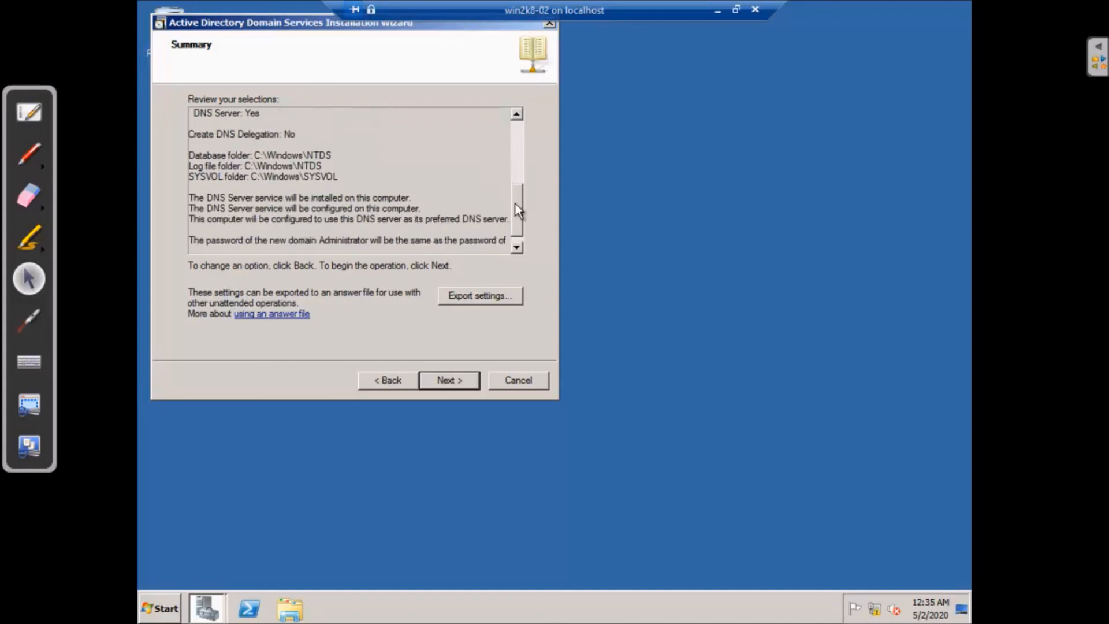
pyautogui.moveTo(192, 137); pyautogui.dragTo(297, 136)
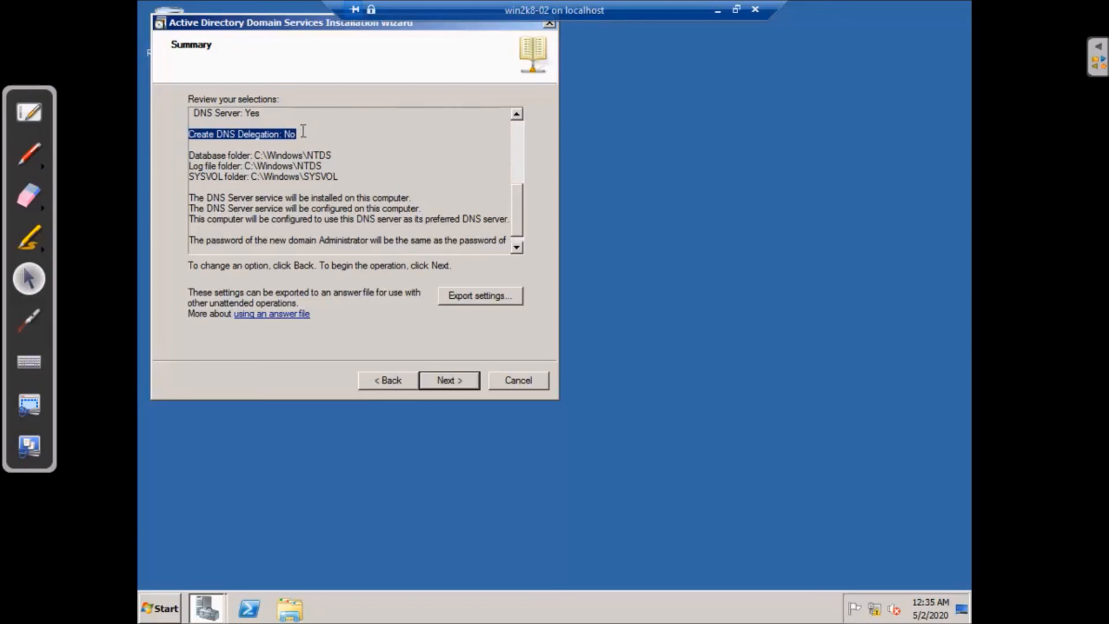
pyautogui.click(318, 132)
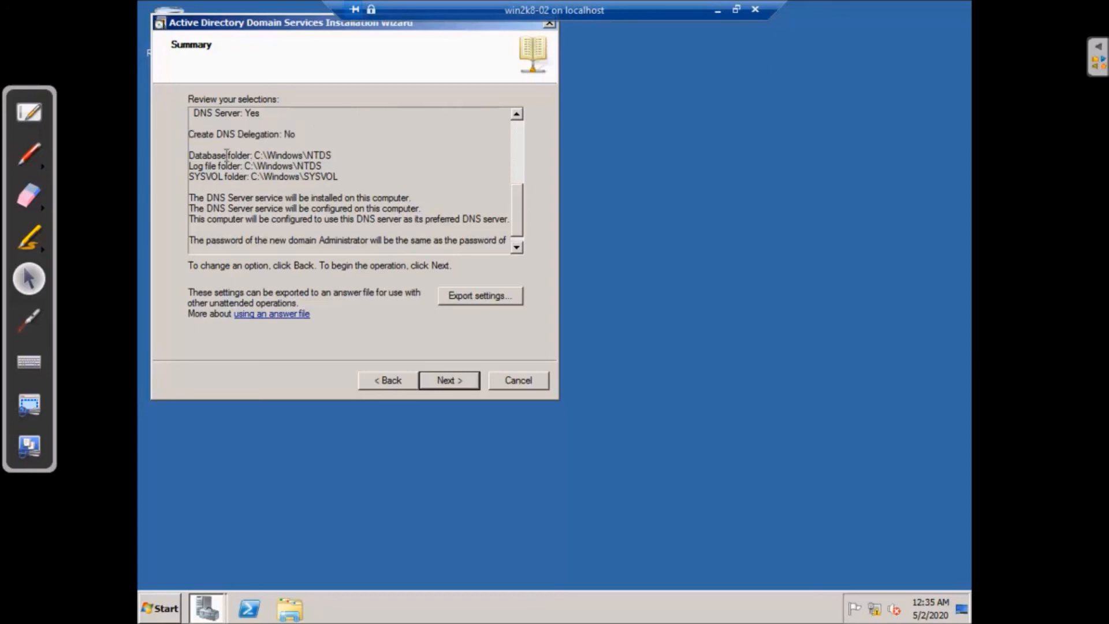
pyautogui.moveTo(258, 155); pyautogui.dragTo(337, 172)
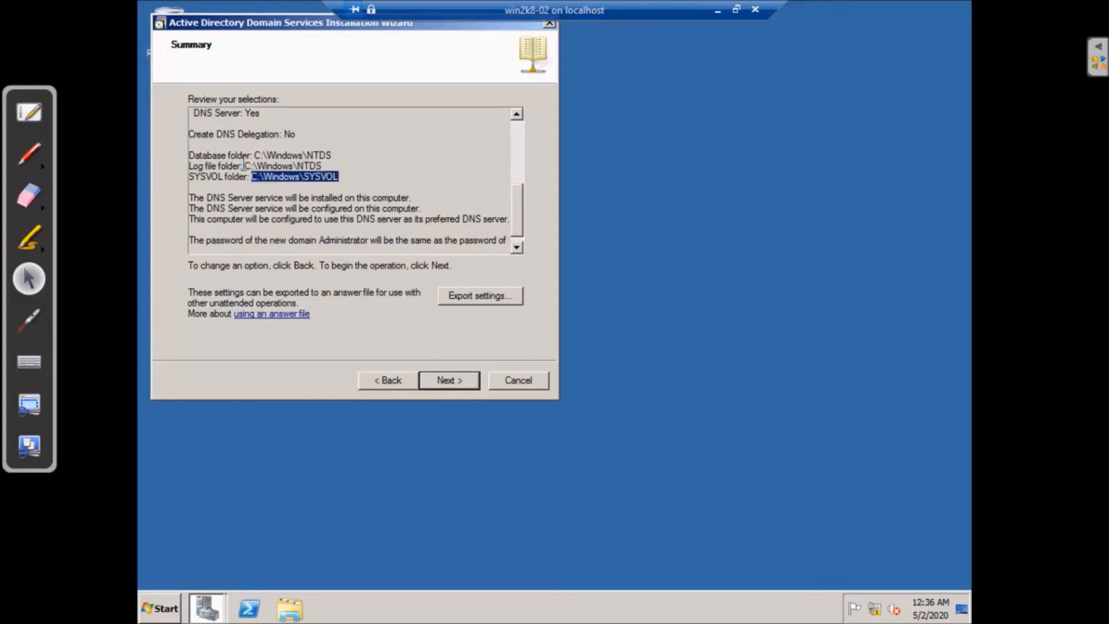
pyautogui.click(454, 152)
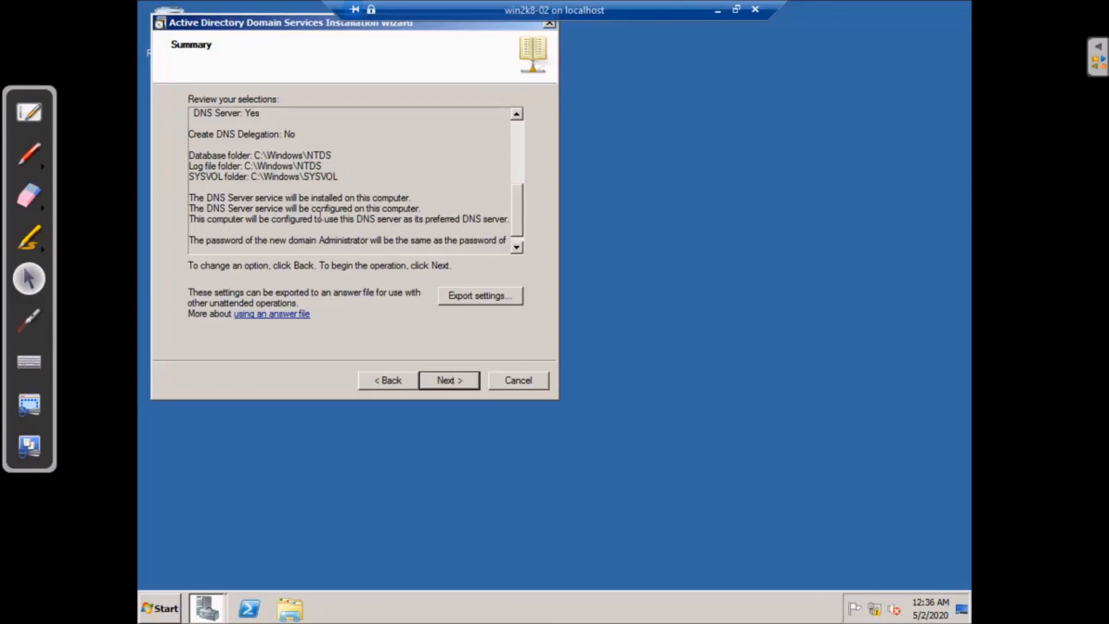
pyautogui.scroll(-1, 341, 216)
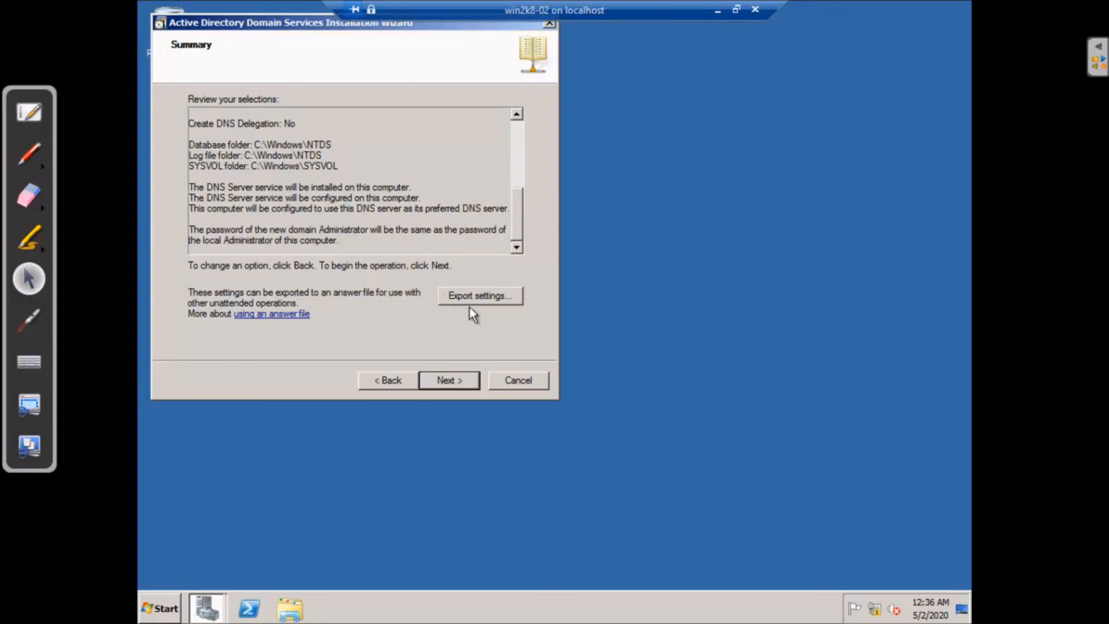
pyautogui.moveTo(514, 216)
pyautogui.mouseDown()
pyautogui.moveTo(520, 138)
pyautogui.moveTo(517, 205)
pyautogui.mouseUp()
# Export the wizard settings to an answer file named test and confirm the export
pyautogui.click(486, 296)
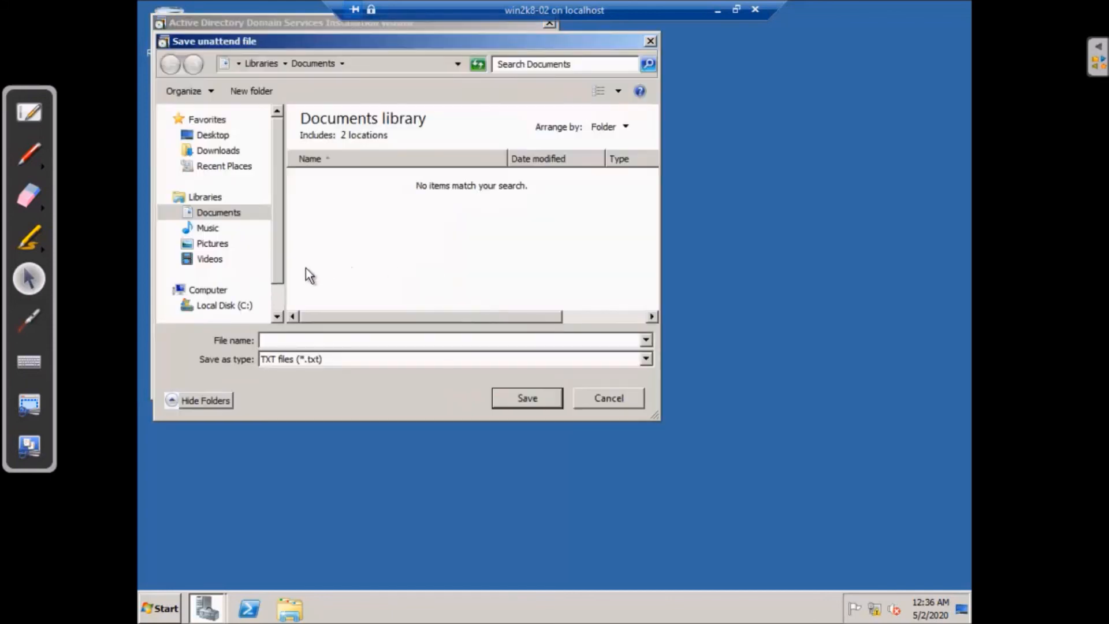
pyautogui.write('test')
pyautogui.click(524, 396)
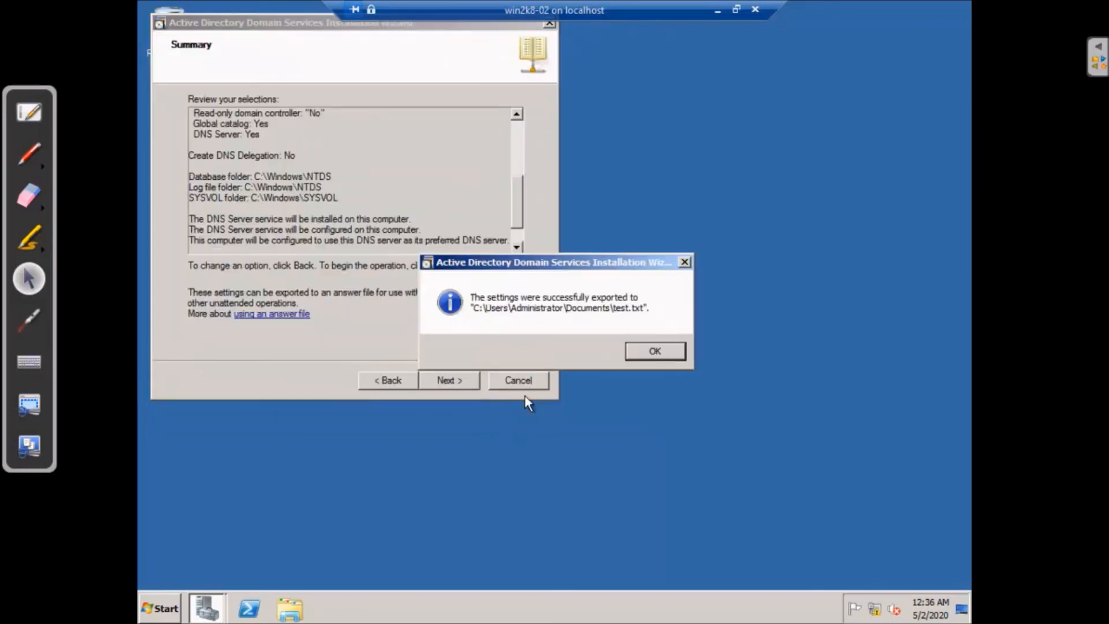
pyautogui.click(641, 353)
pyautogui.click(290, 608)
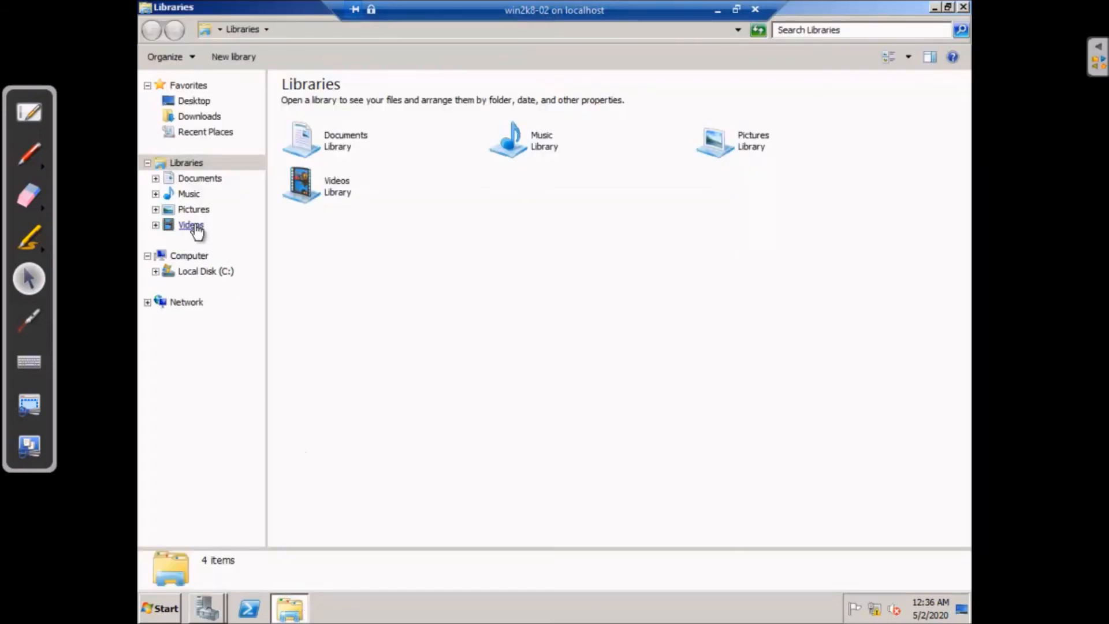
# Open test from Documents, review its dcpromo, vcts.local and reboot entries, then close it
pyautogui.click(239, 177)
pyautogui.doubleClick(302, 148)
pyautogui.click(282, 168)
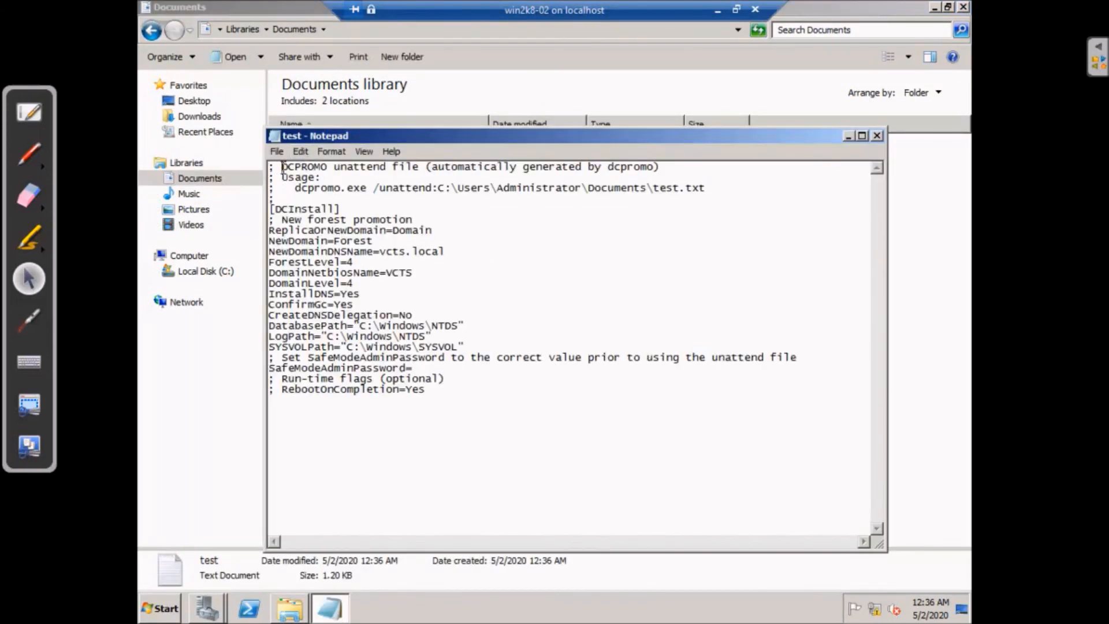
pyautogui.click(386, 251)
pyautogui.click(435, 392)
pyautogui.click(877, 136)
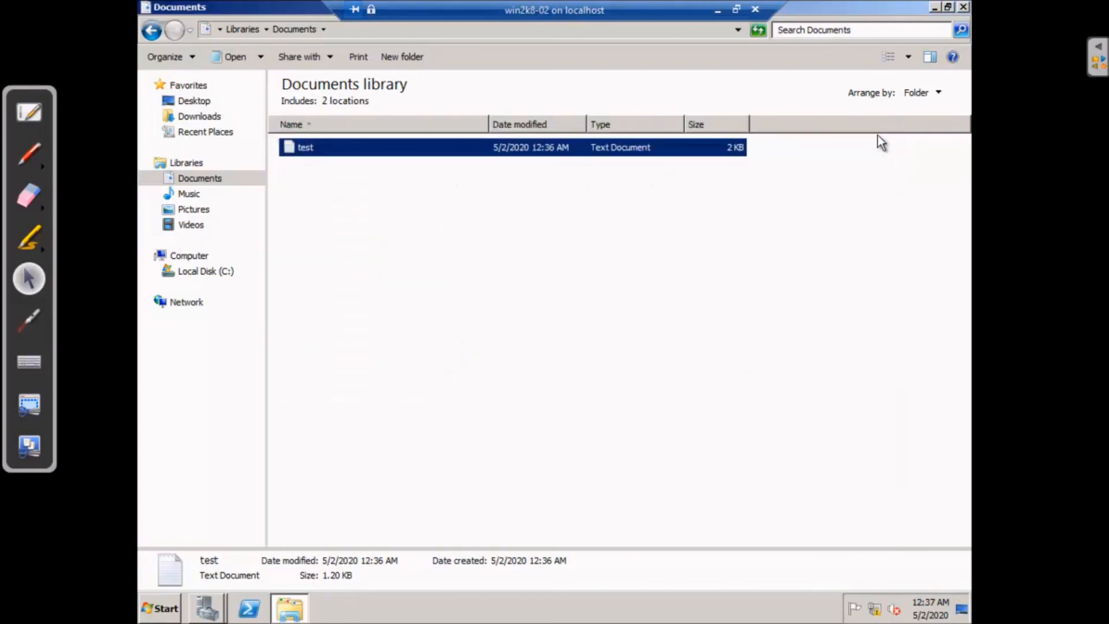
# Close Explorer, start the installation with Reboot on completion ticked, and minimize the session
pyautogui.click(963, 7)
pyautogui.click(444, 383)
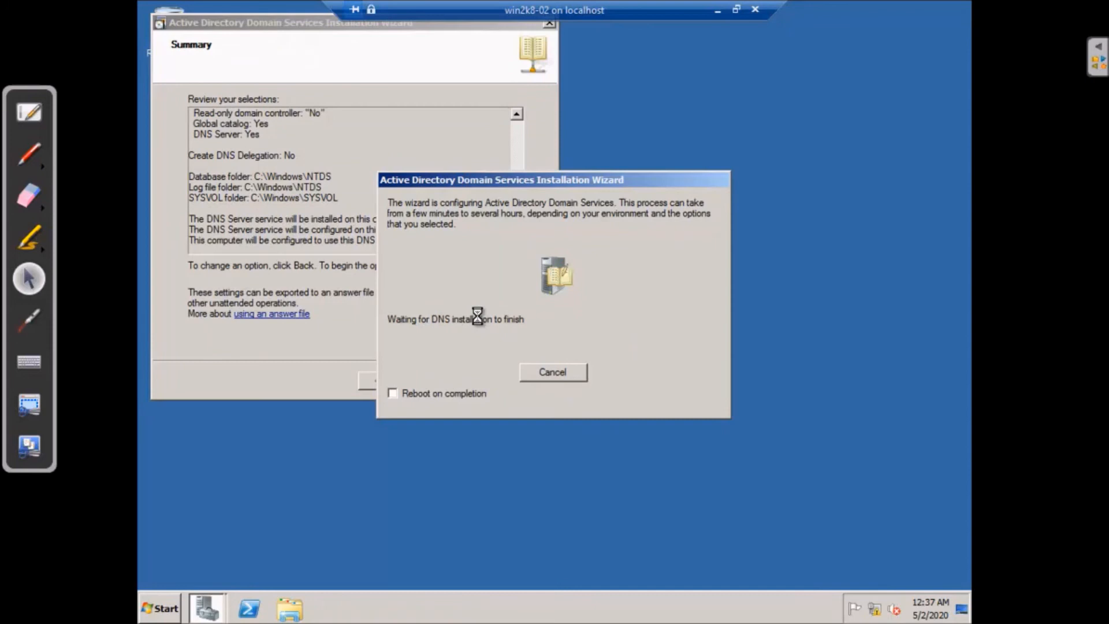
pyautogui.click(392, 393)
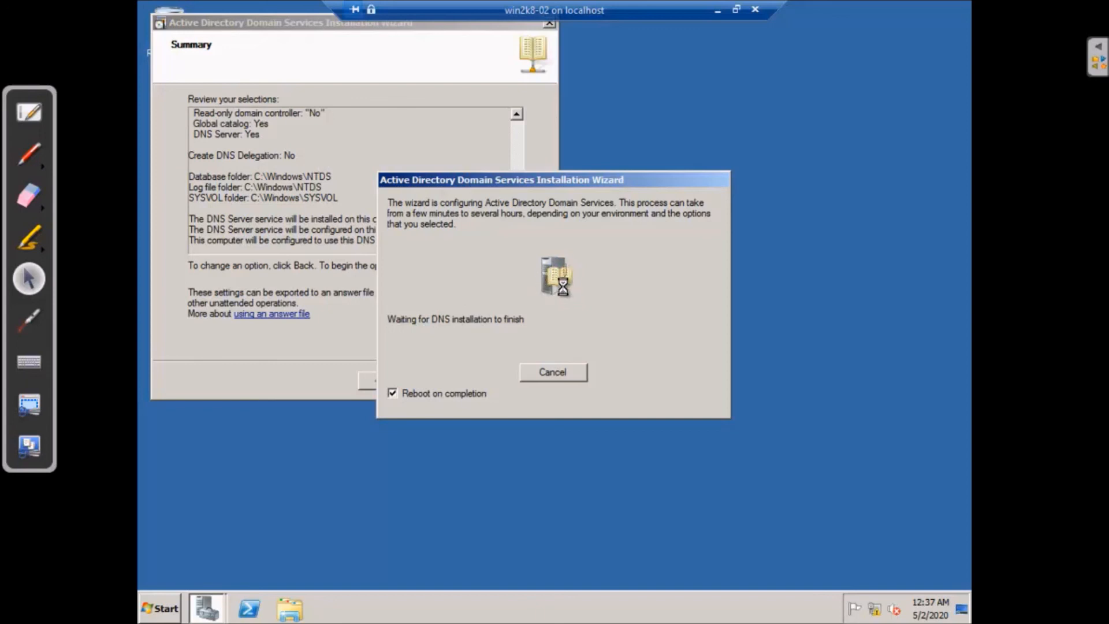
pyautogui.click(719, 9)
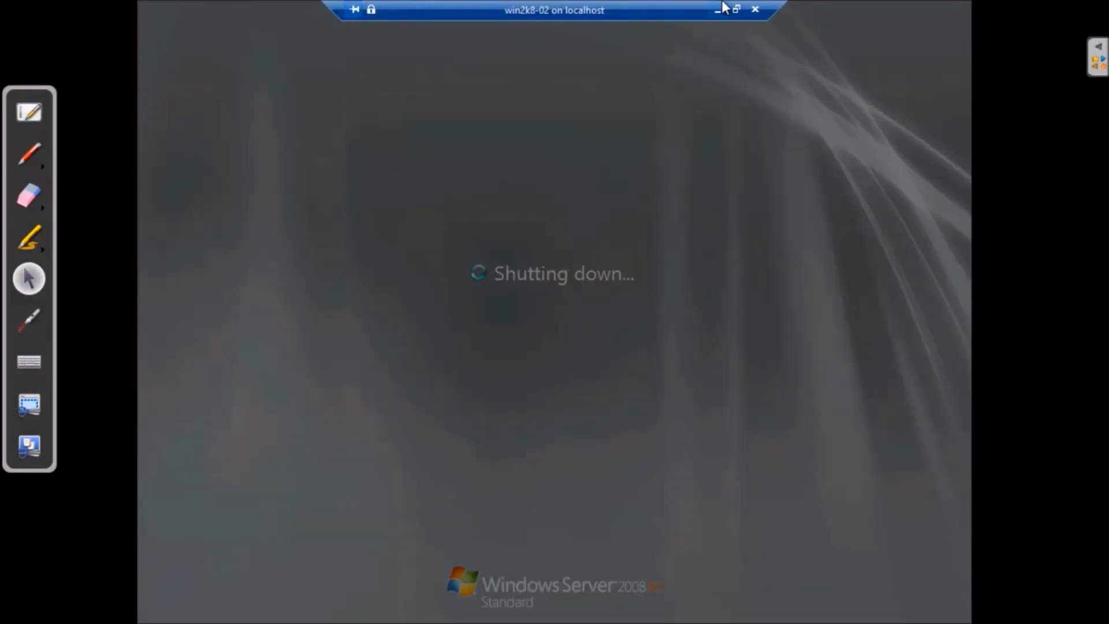
# Return the VM from full screen to a window and send Ctrl+Alt+Delete to reach the logon screen
pyautogui.click(719, 8)
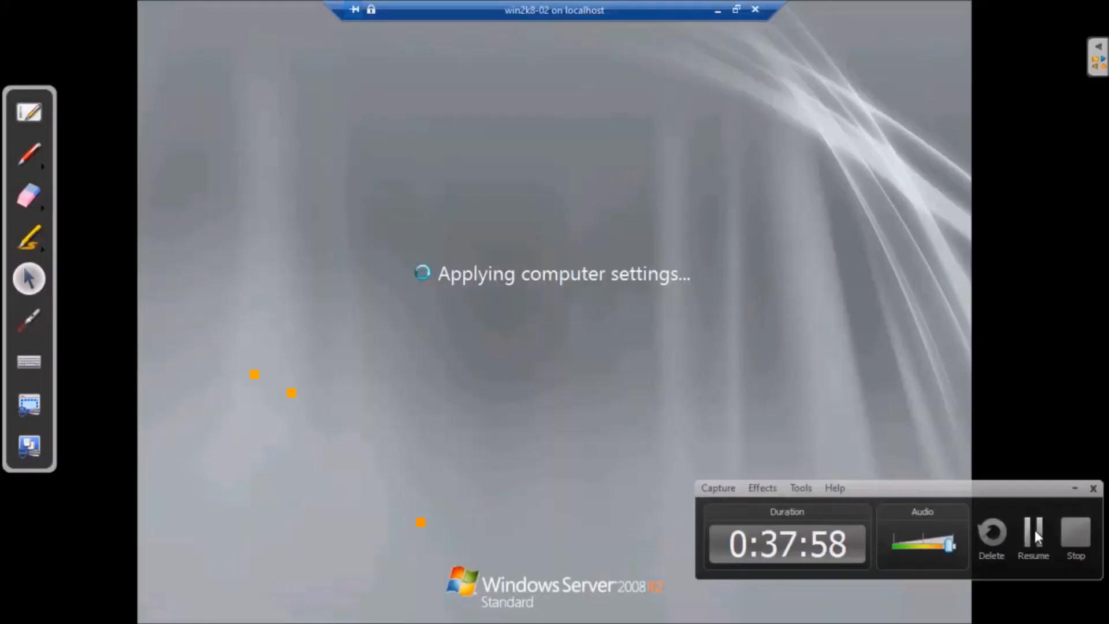
pyautogui.click(718, 9)
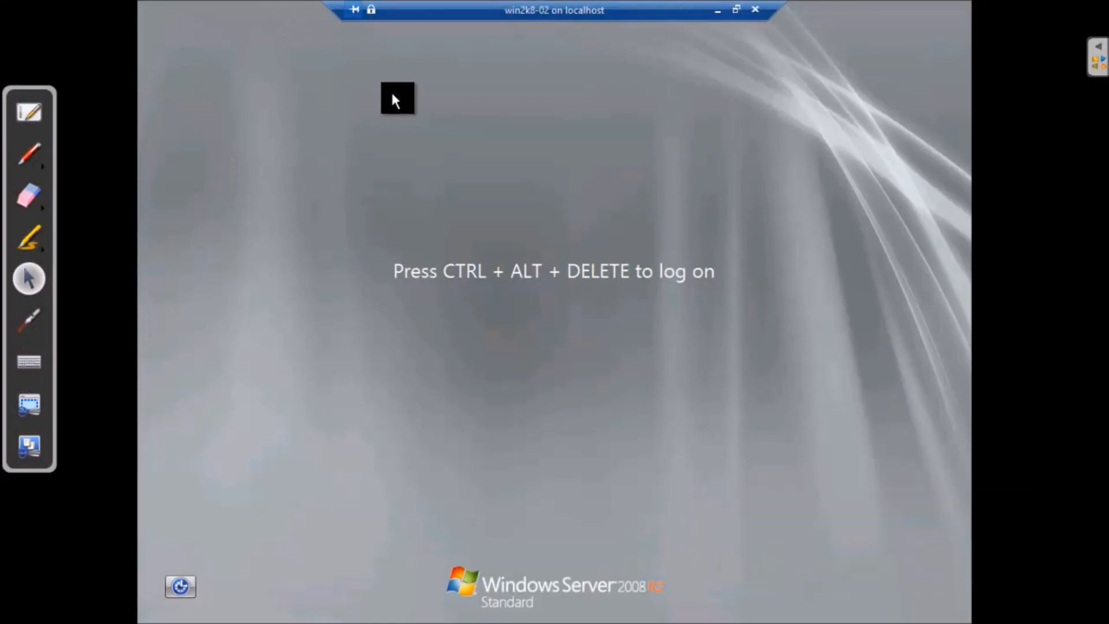
pyautogui.click(736, 9)
pyautogui.click(154, 33)
pyautogui.click(177, 51)
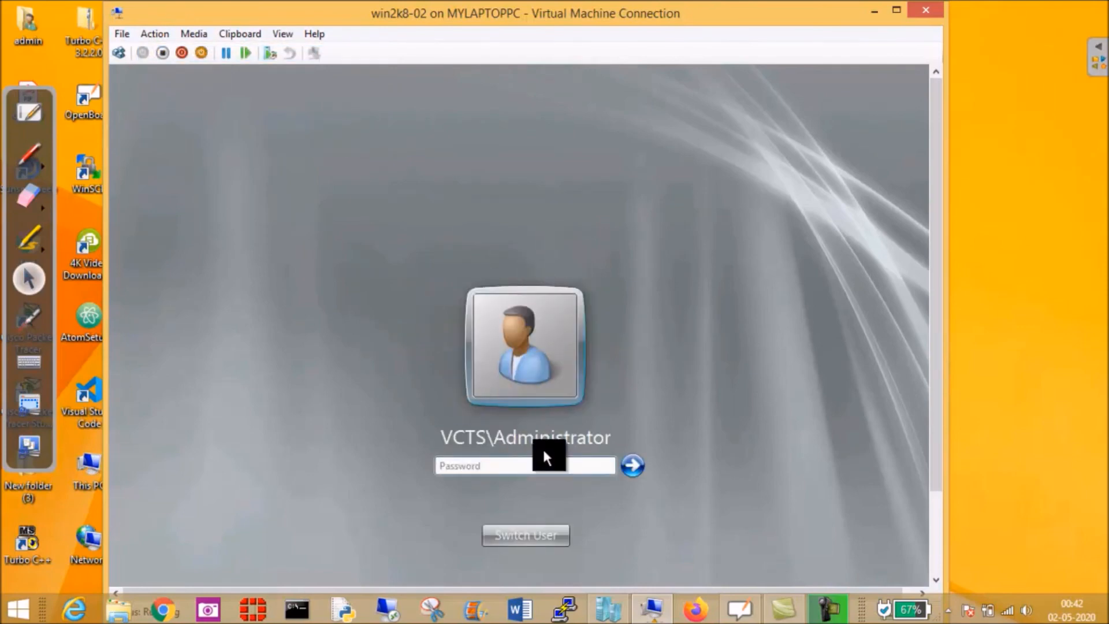
# Switch to Full Screen Mode and log on as VCTS\Administrator with the administrator password
pyautogui.click(282, 33)
pyautogui.click(315, 49)
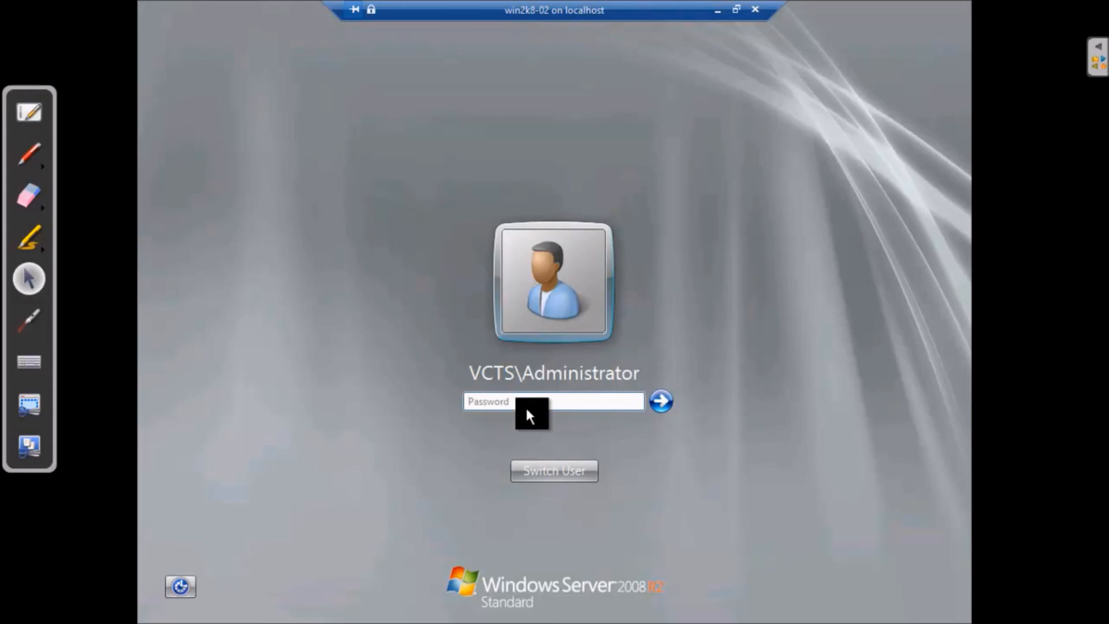
pyautogui.write('P@ssword')
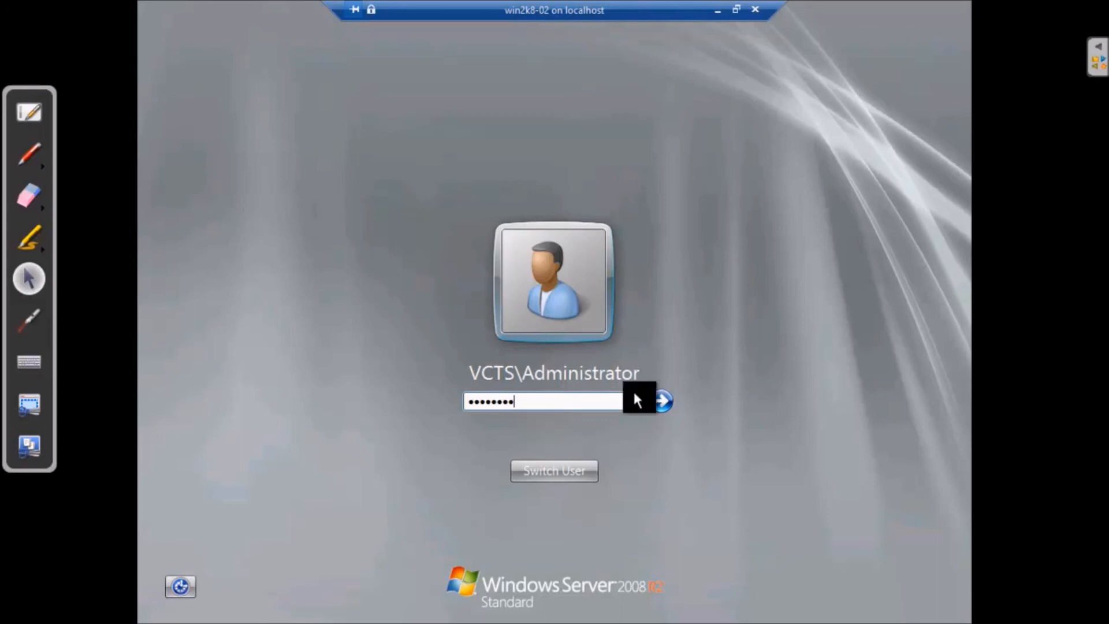
pyautogui.click(662, 399)
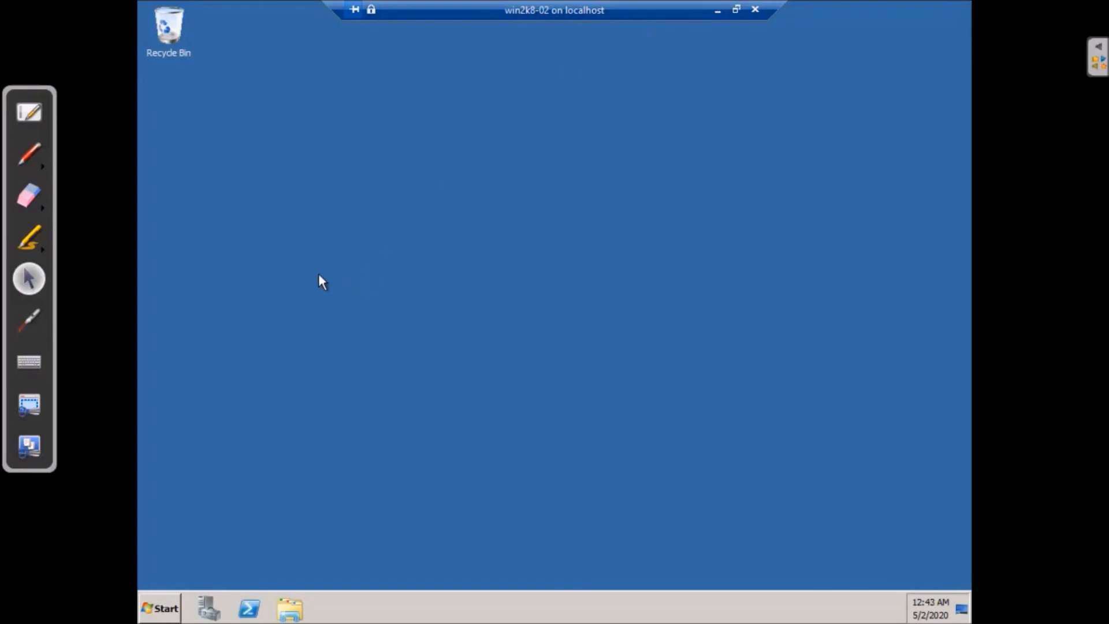
# Launch Active Directory Users and Computers from Start > Administrative Tools
pyautogui.click(166, 611)
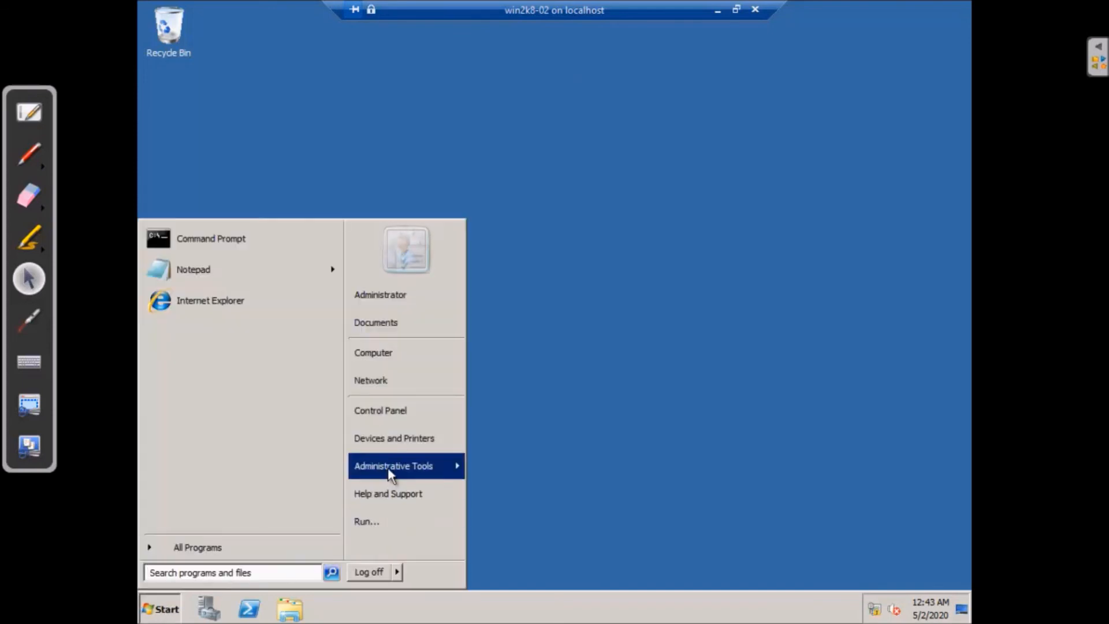
pyautogui.moveTo(422, 473)
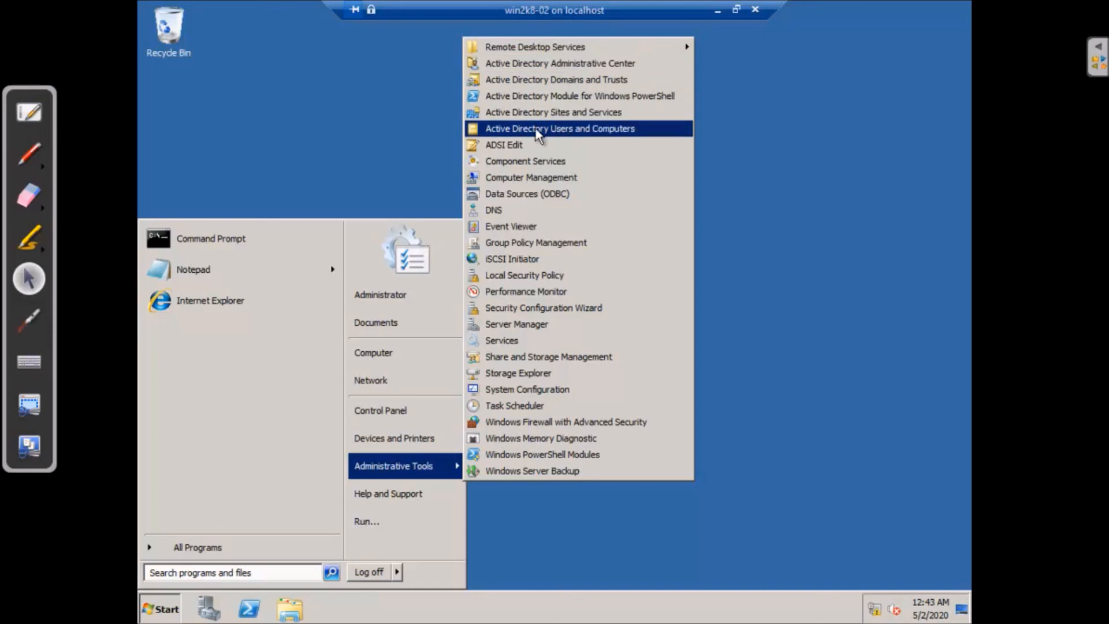
pyautogui.click(576, 135)
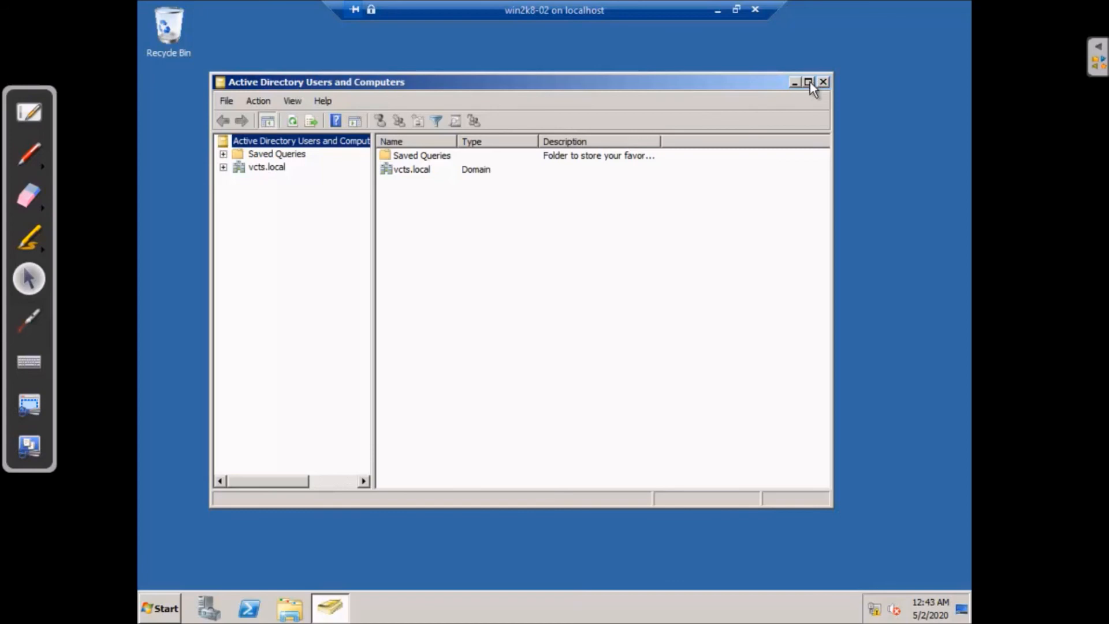
# Maximize the console, expand vcts.local, widen the tree pane and select the Users container
pyautogui.click(808, 82)
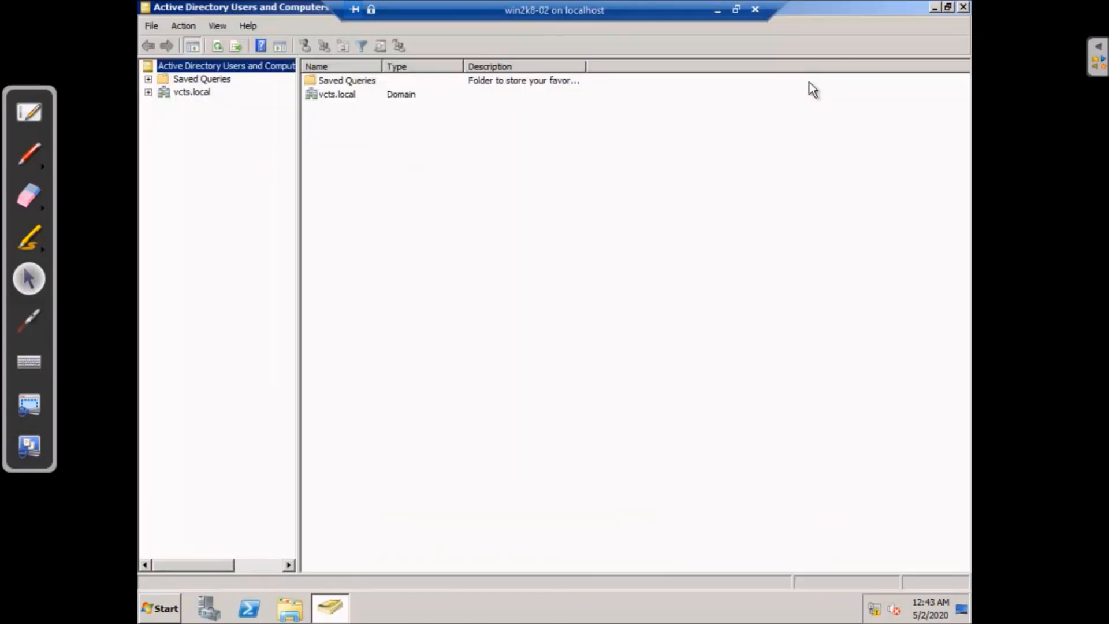
pyautogui.click(179, 93)
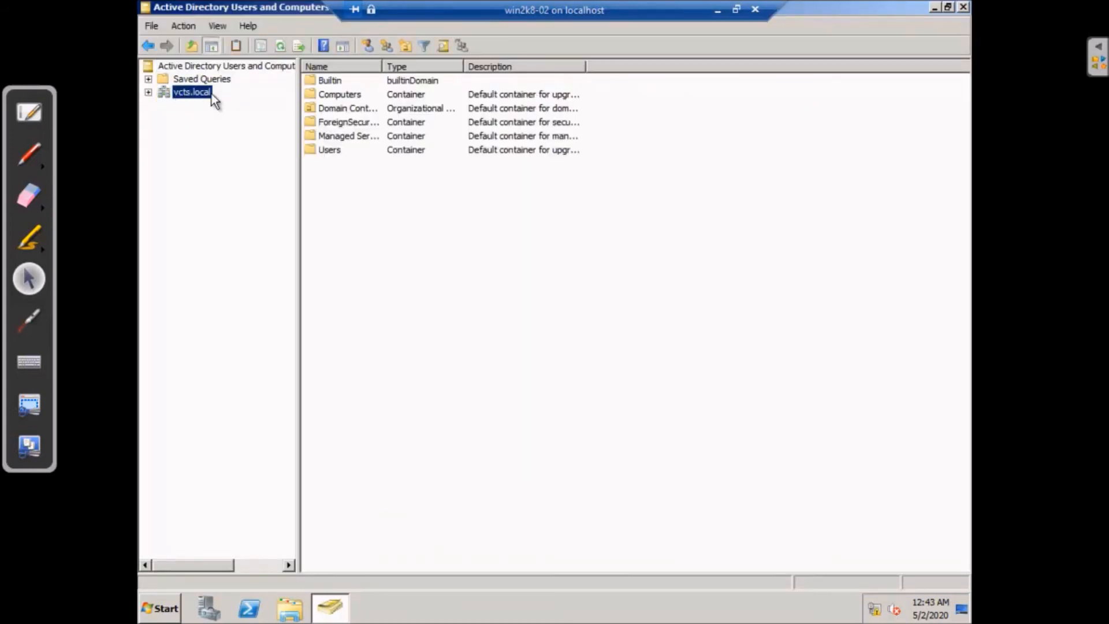
pyautogui.click(148, 92)
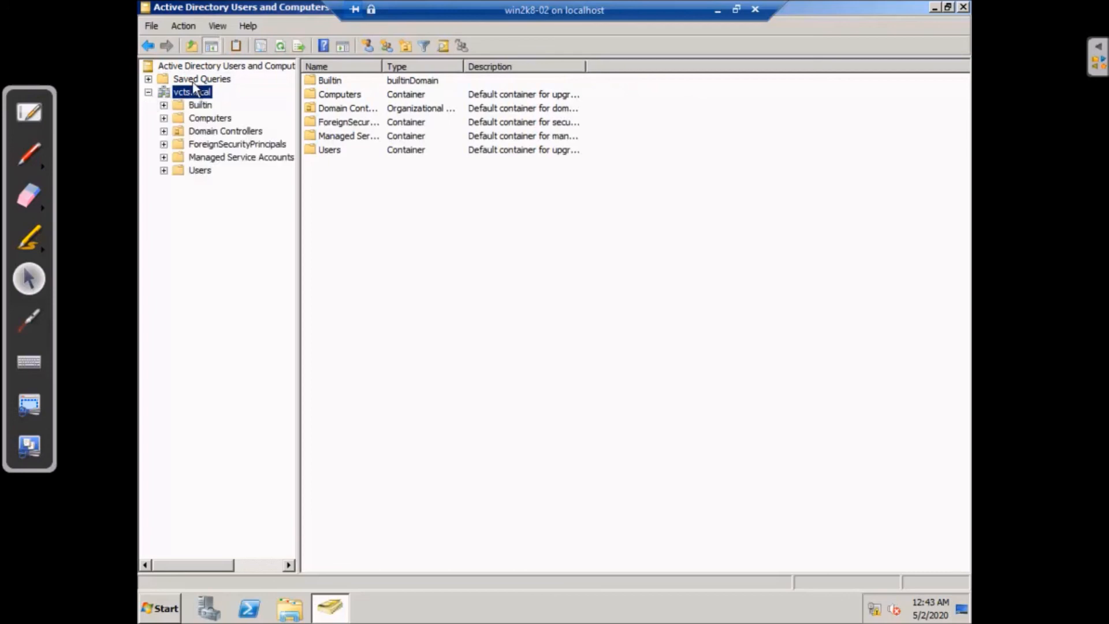
pyautogui.click(199, 65)
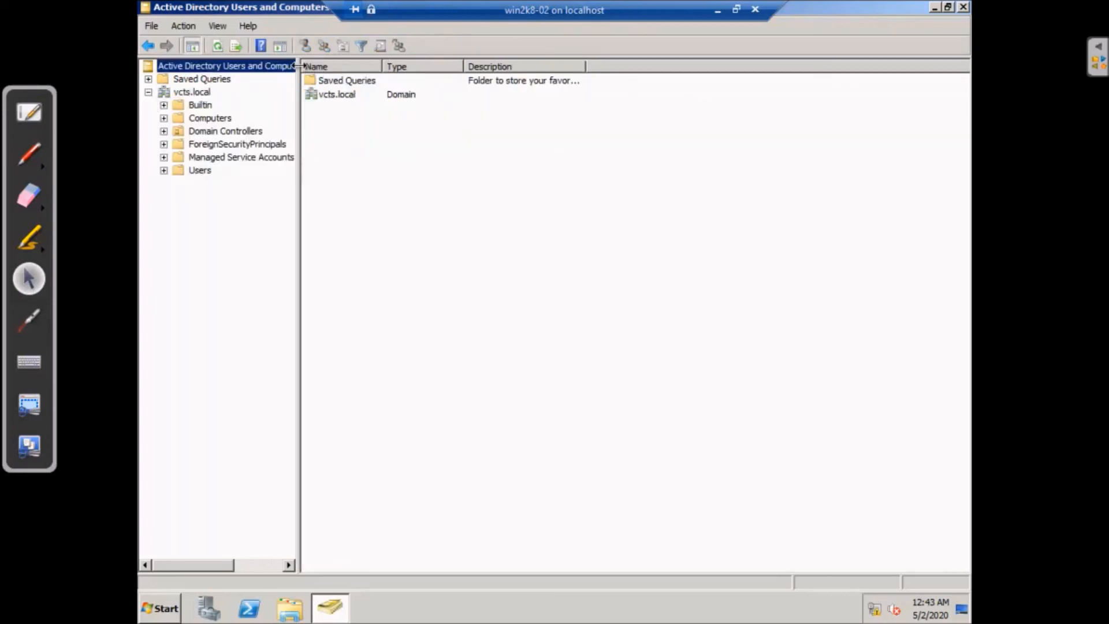
pyautogui.moveTo(298, 72); pyautogui.dragTo(393, 71)
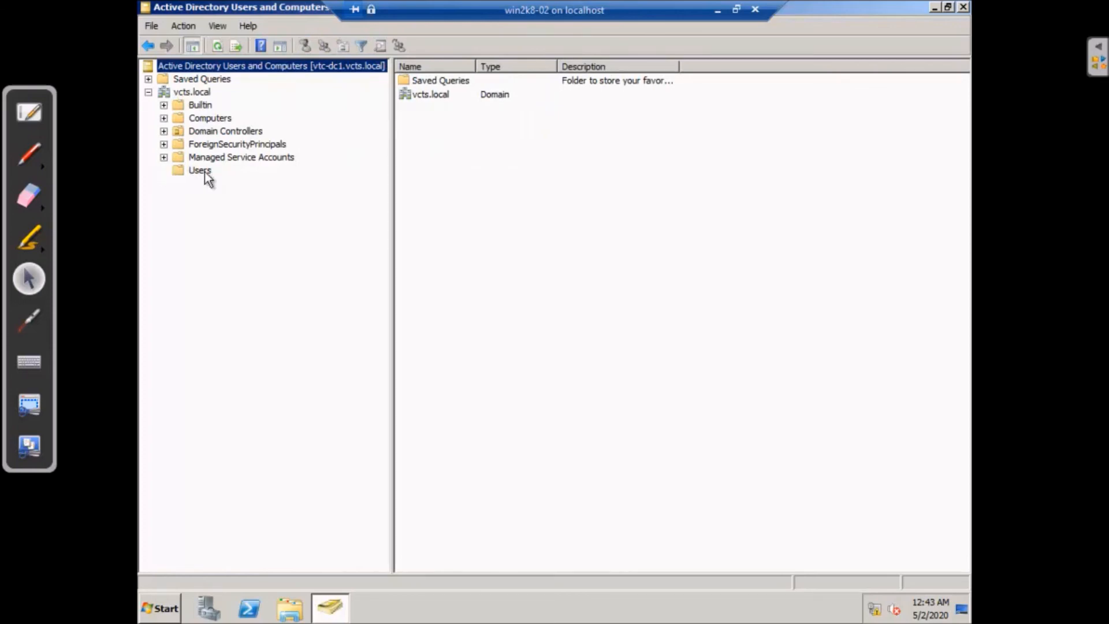
pyautogui.click(199, 171)
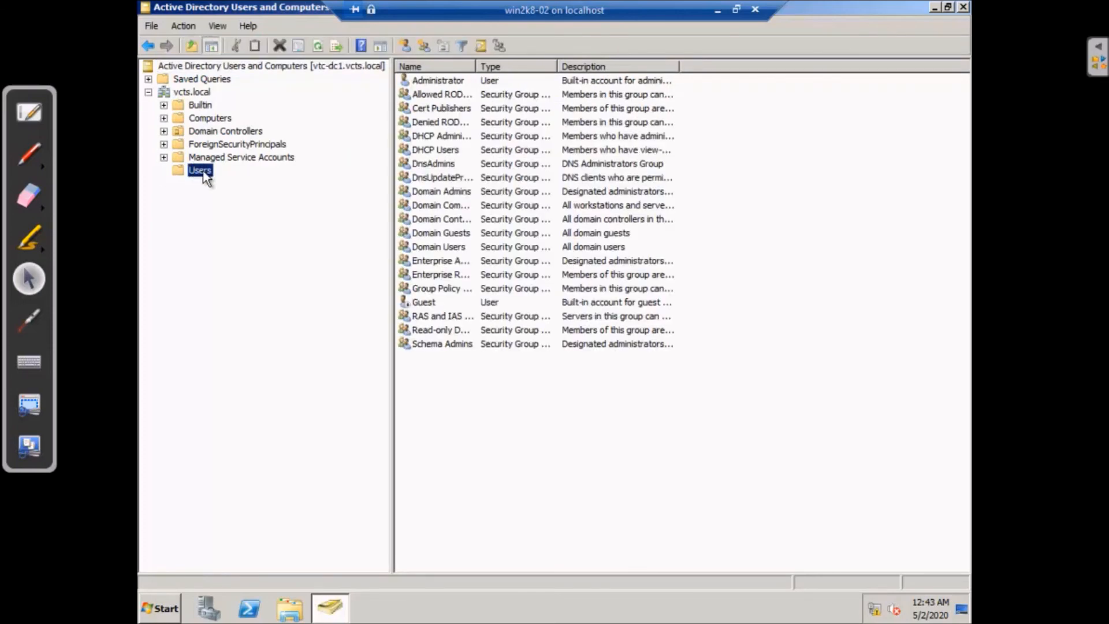
# Start a New > User in the Users container, then cancel the wizard
pyautogui.rightClick(202, 173)
pyautogui.moveTo(266, 214)
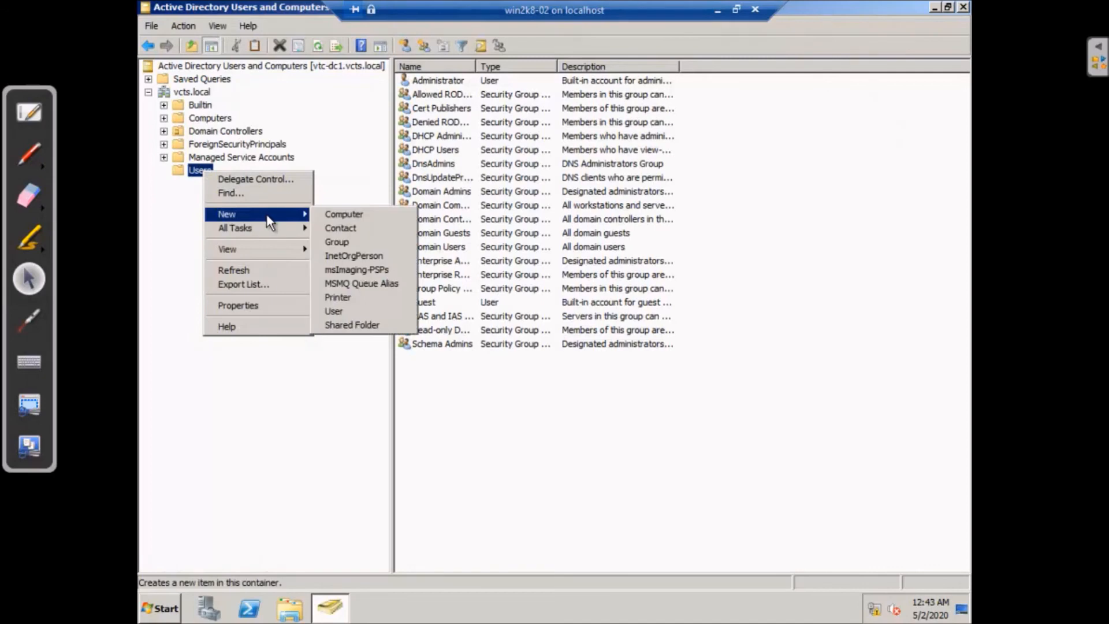
pyautogui.click(363, 313)
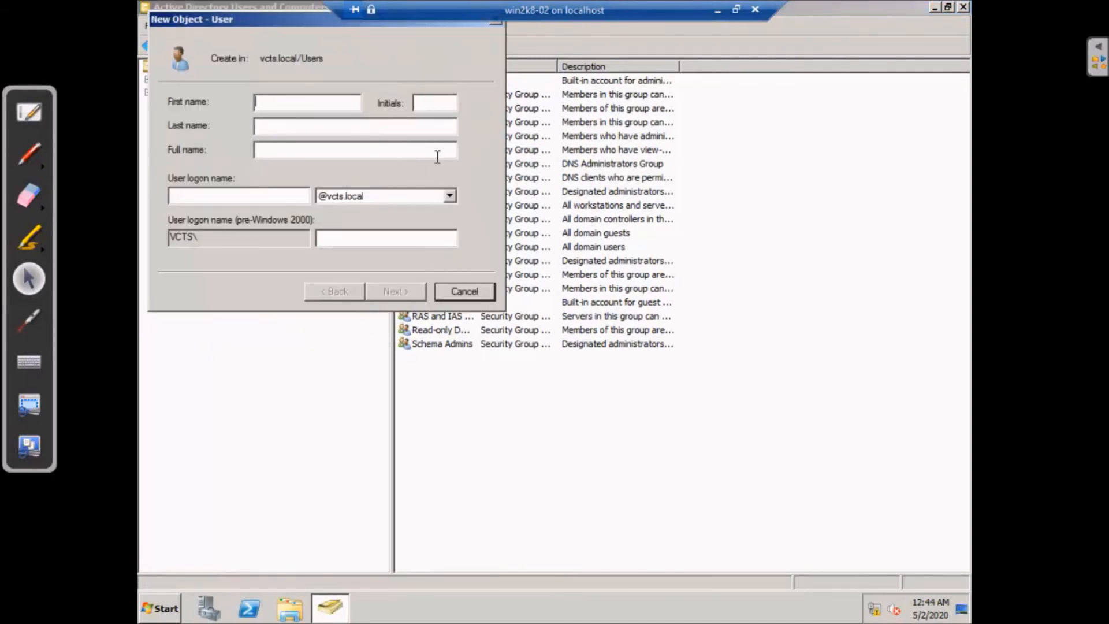
pyautogui.click(475, 288)
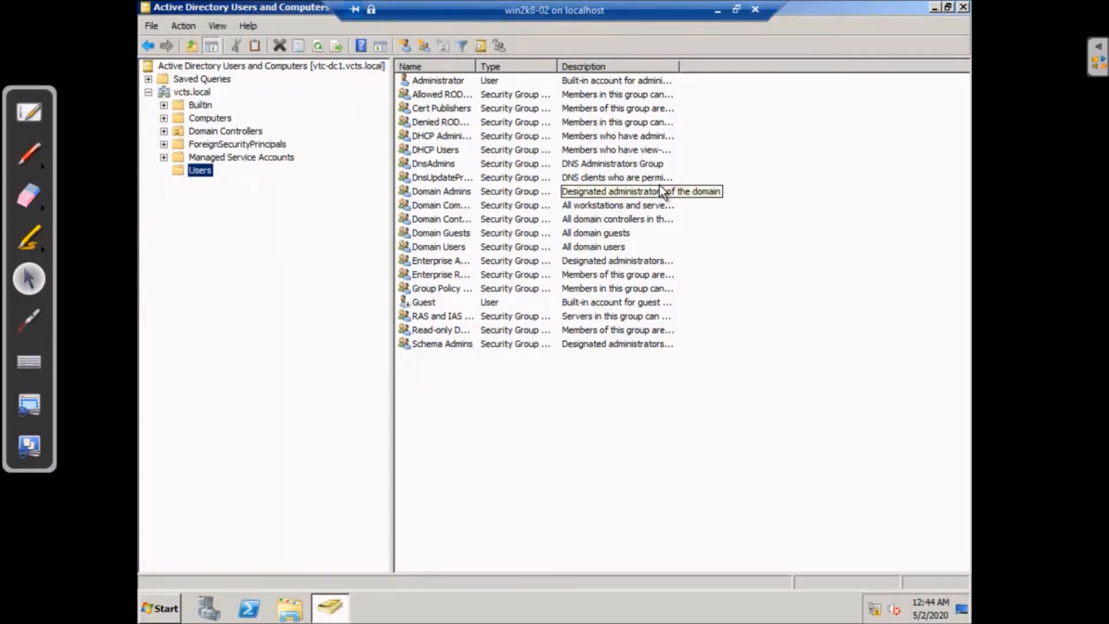
# Close Active Directory Users and Computers and minimize the VM session to the host desktop
pyautogui.click(963, 8)
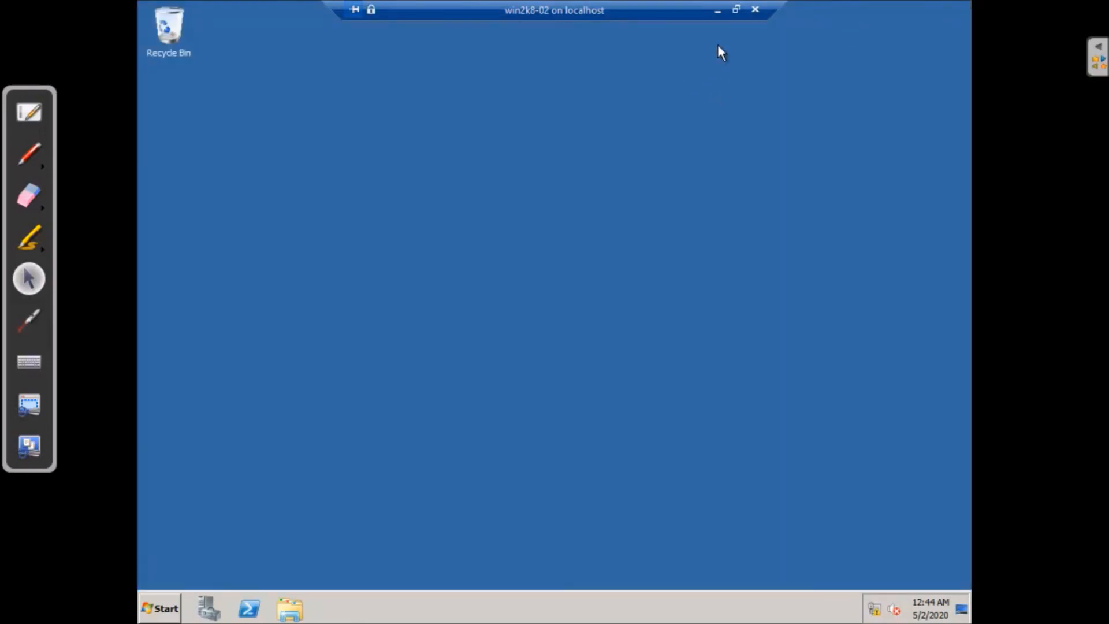
pyautogui.click(718, 10)
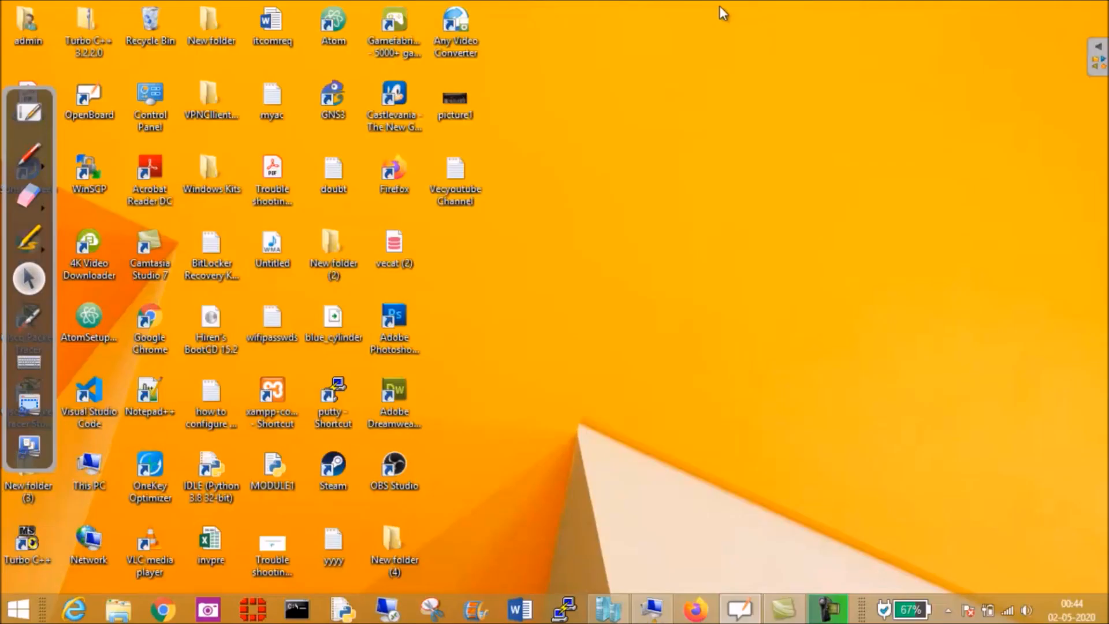